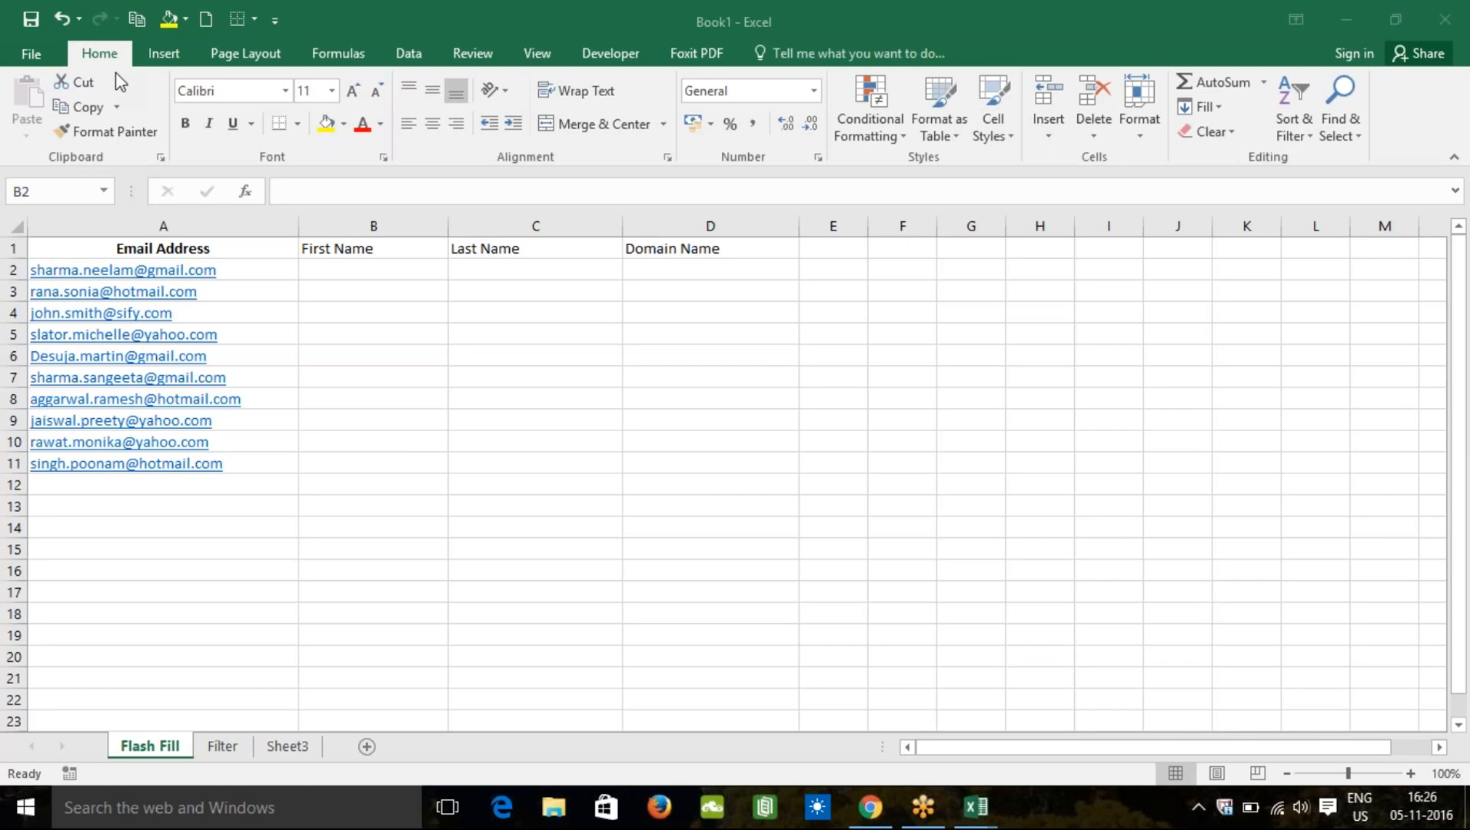
# Step: Browse the File pages Info, New, Export, Publish and Account, then open Excel Options
pyautogui.click(35, 58)
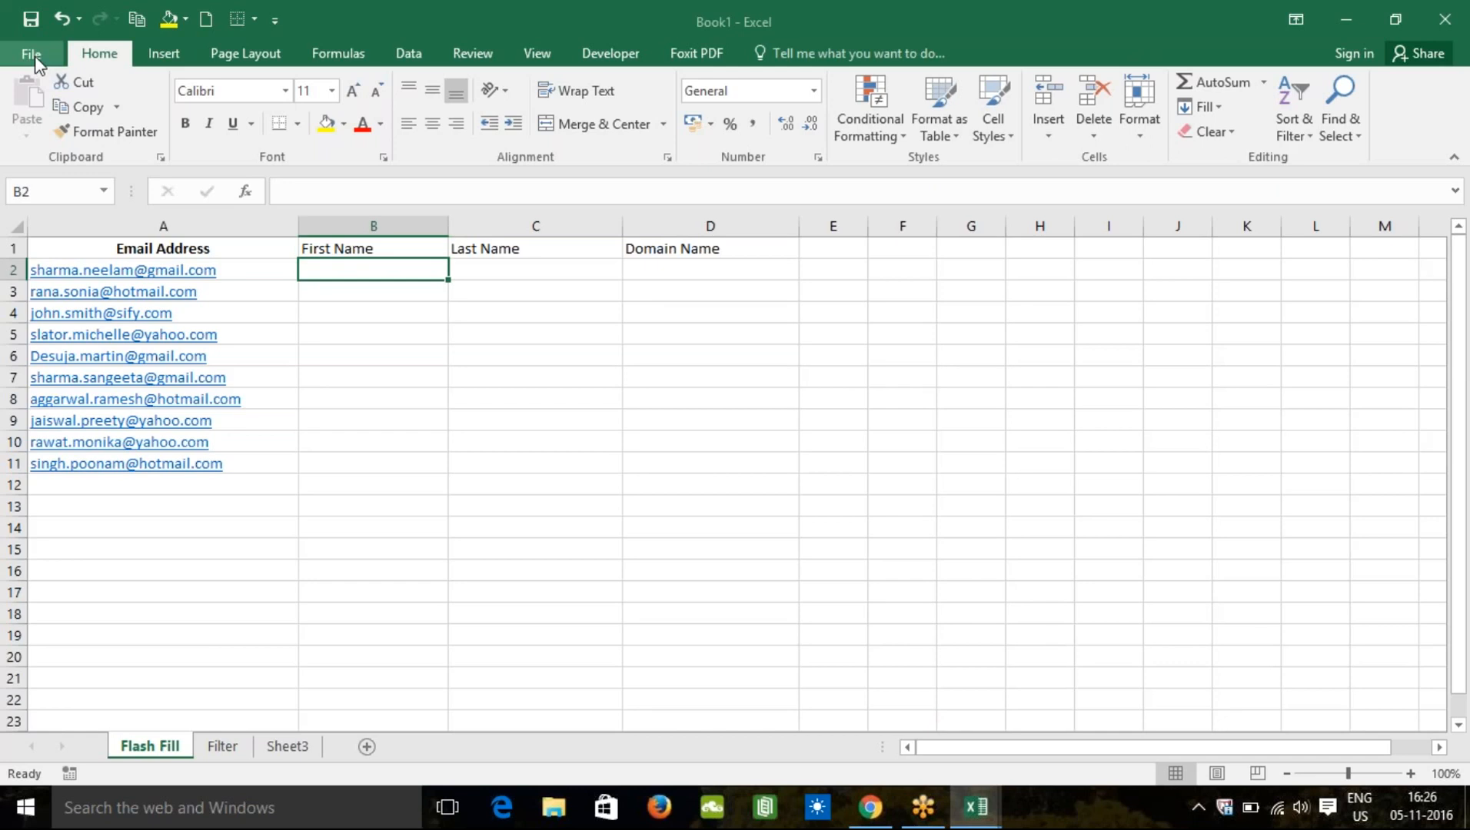
pyautogui.click(32, 55)
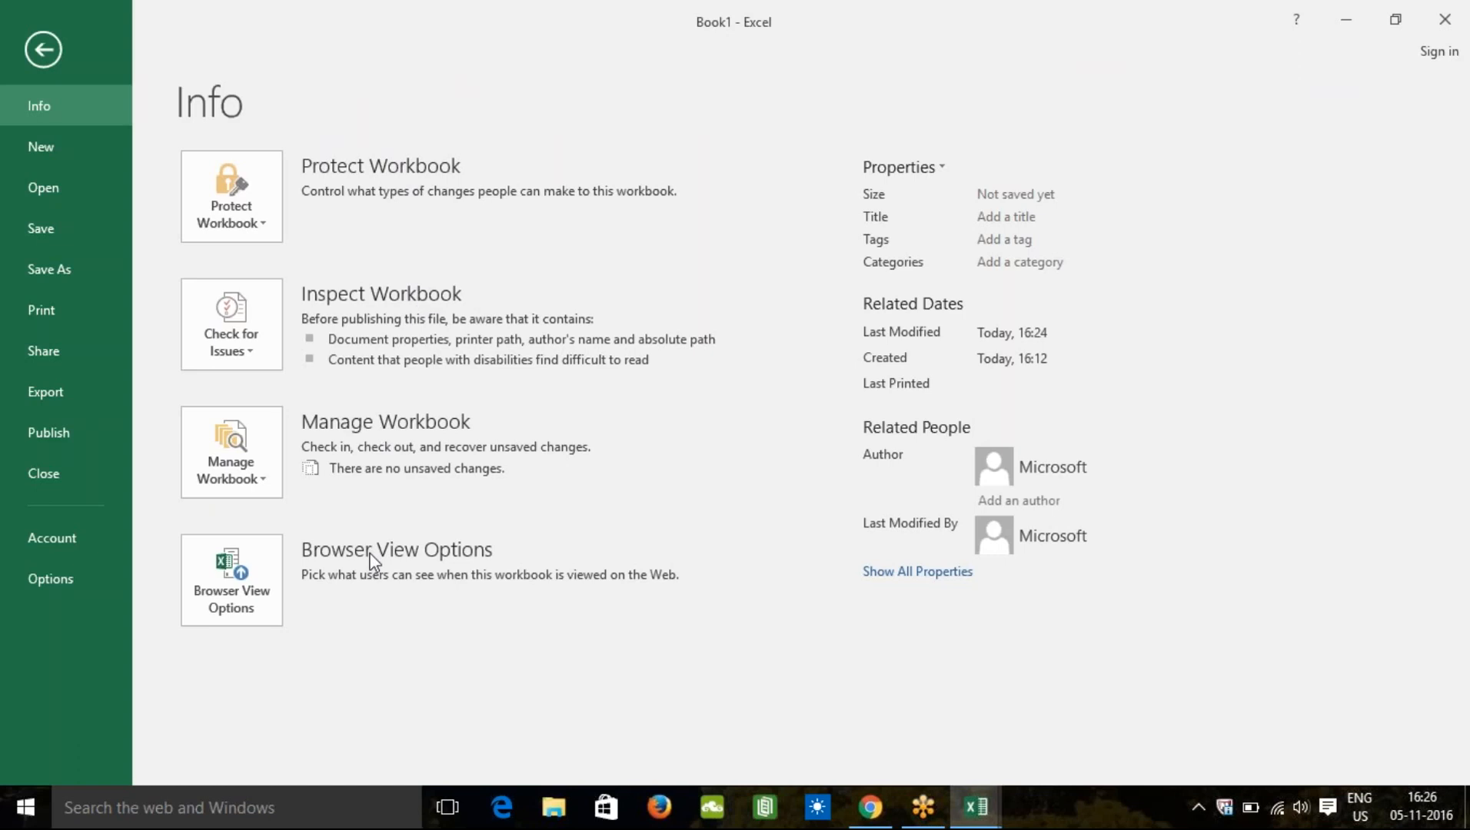
pyautogui.click(74, 147)
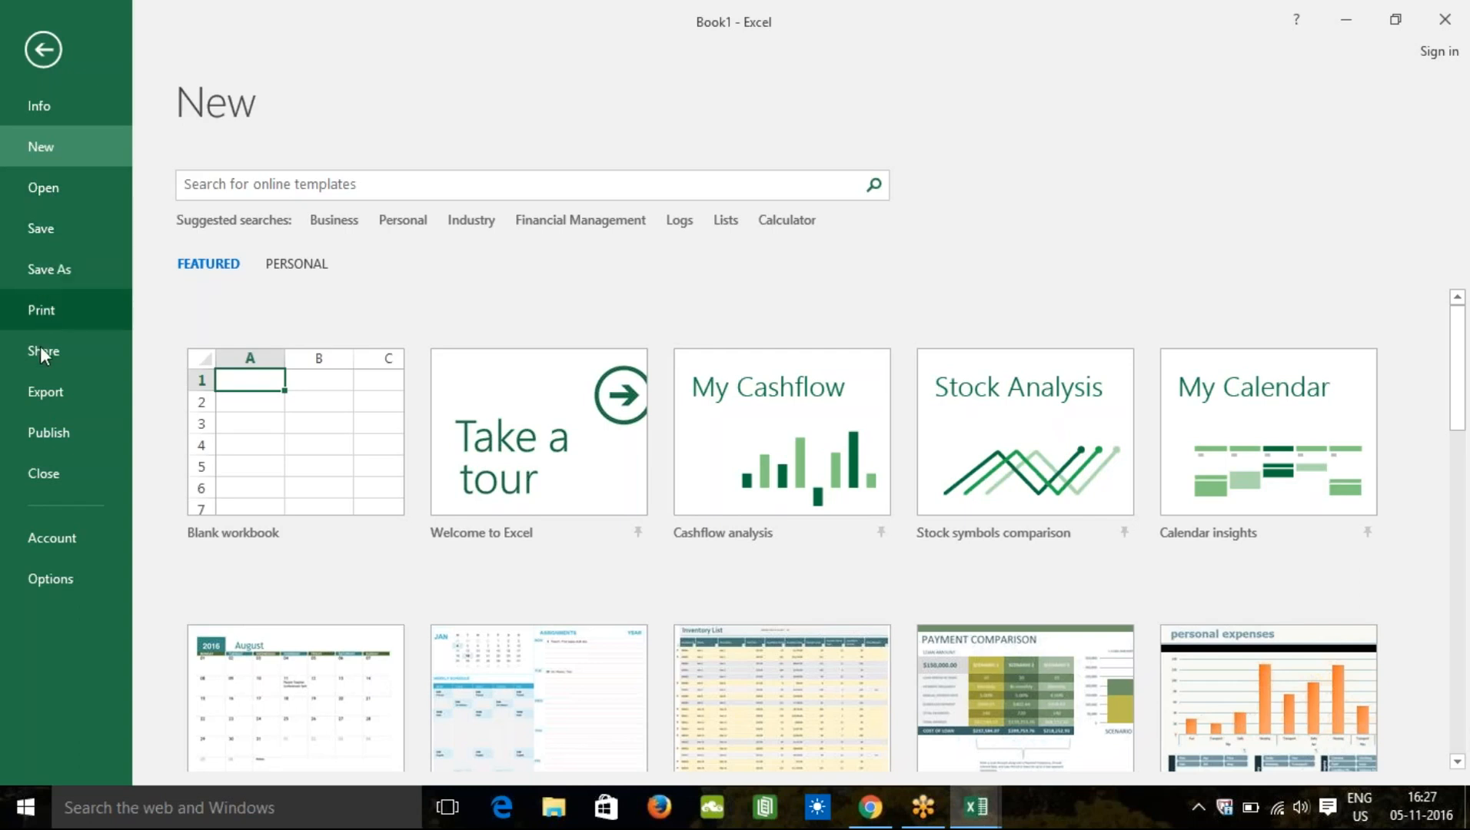
pyautogui.click(51, 392)
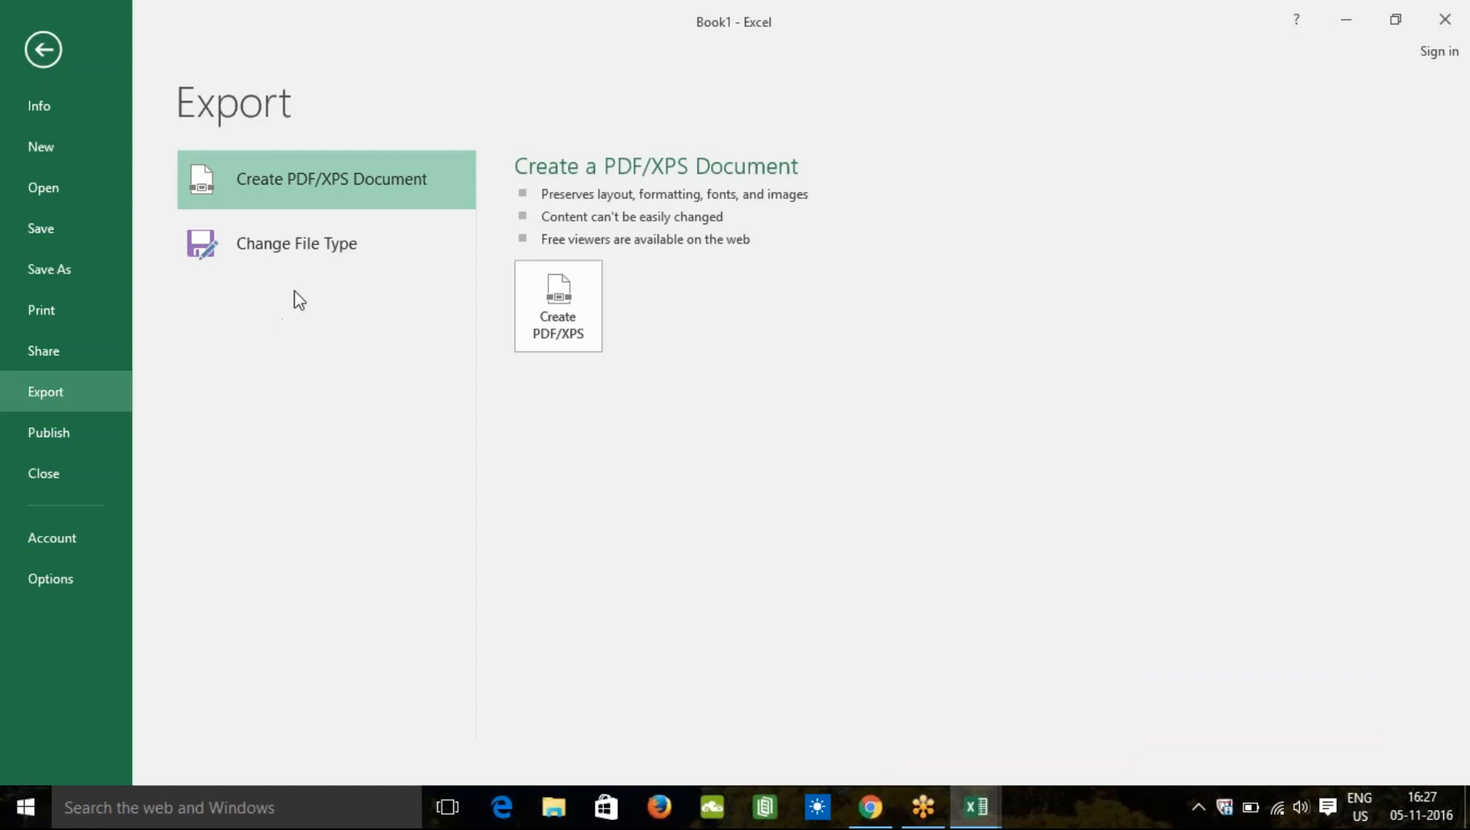
pyautogui.click(45, 443)
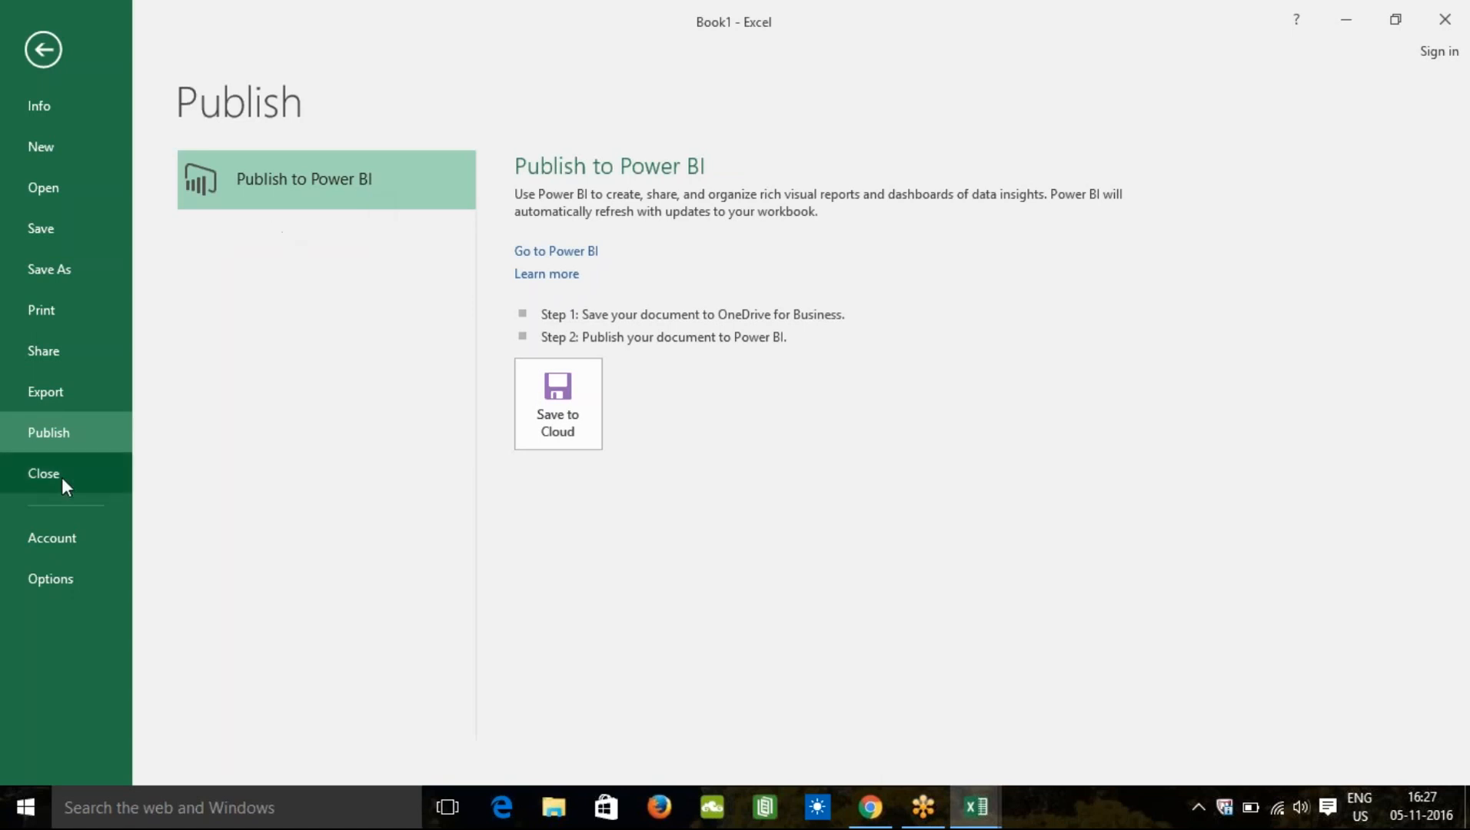
pyautogui.click(61, 546)
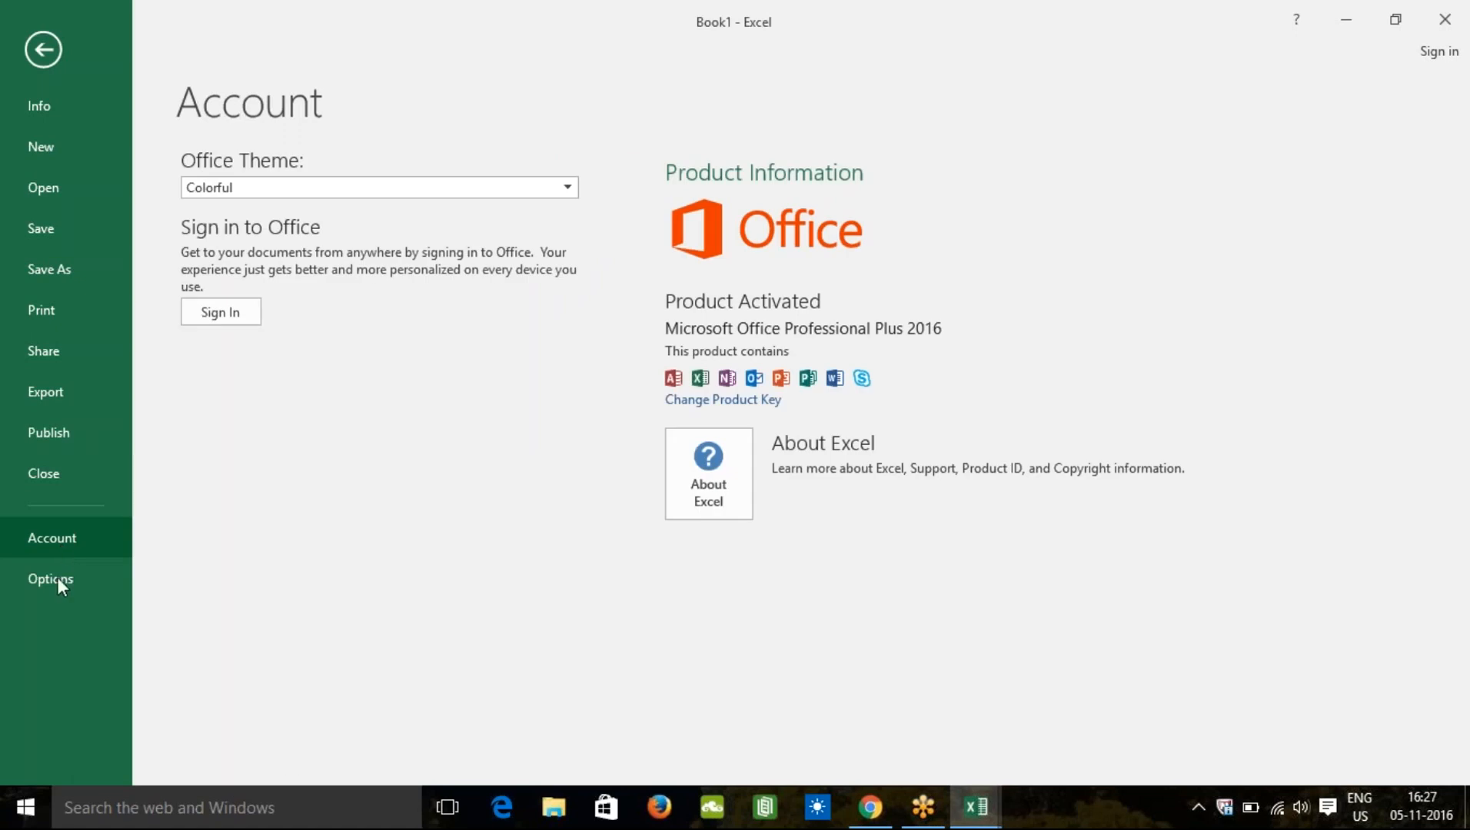
pyautogui.click(58, 585)
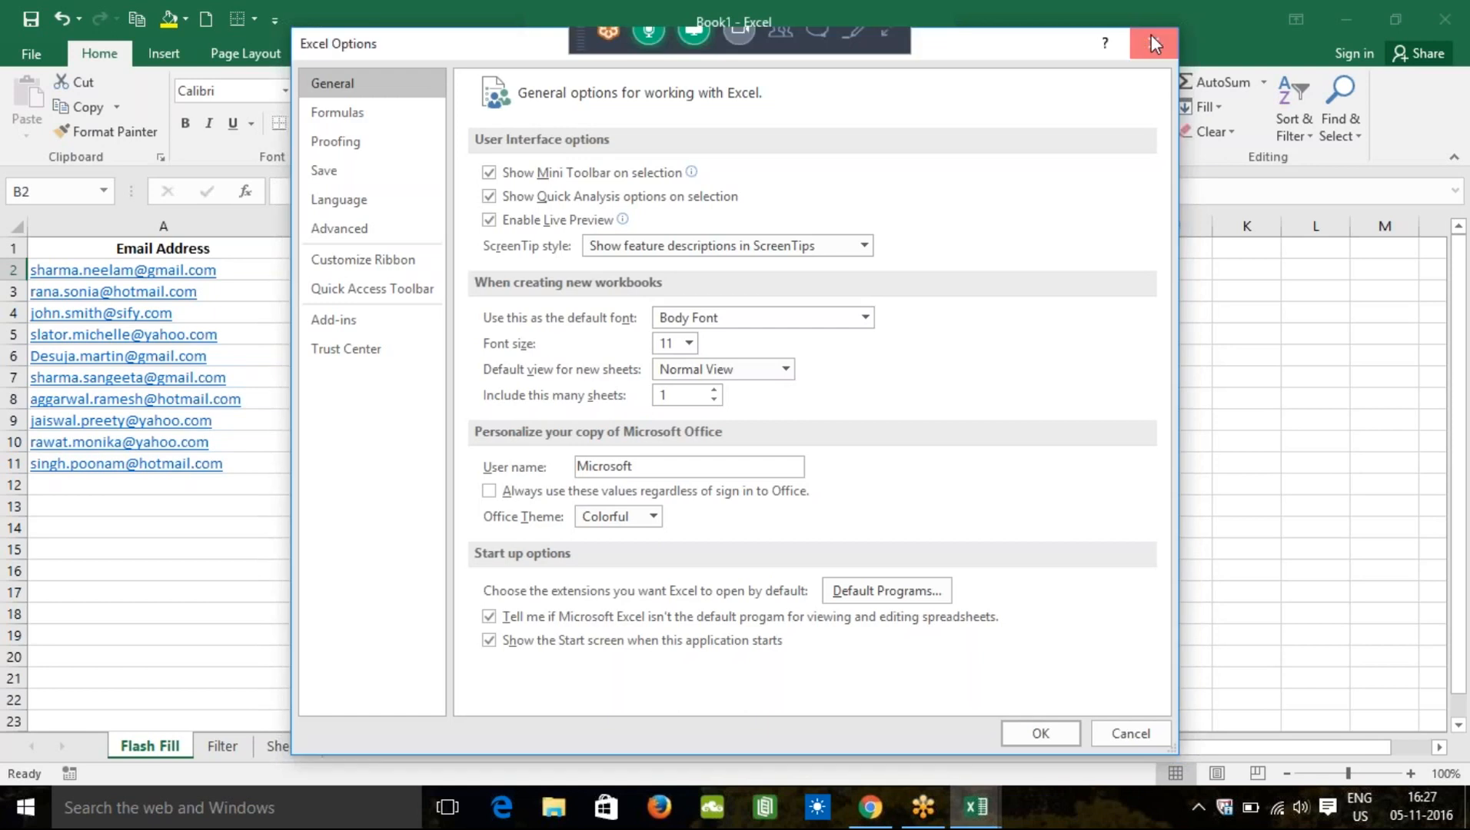
# Step: Close the Excel Options dialog to return to the Flash Fill sheet
pyautogui.click(1153, 39)
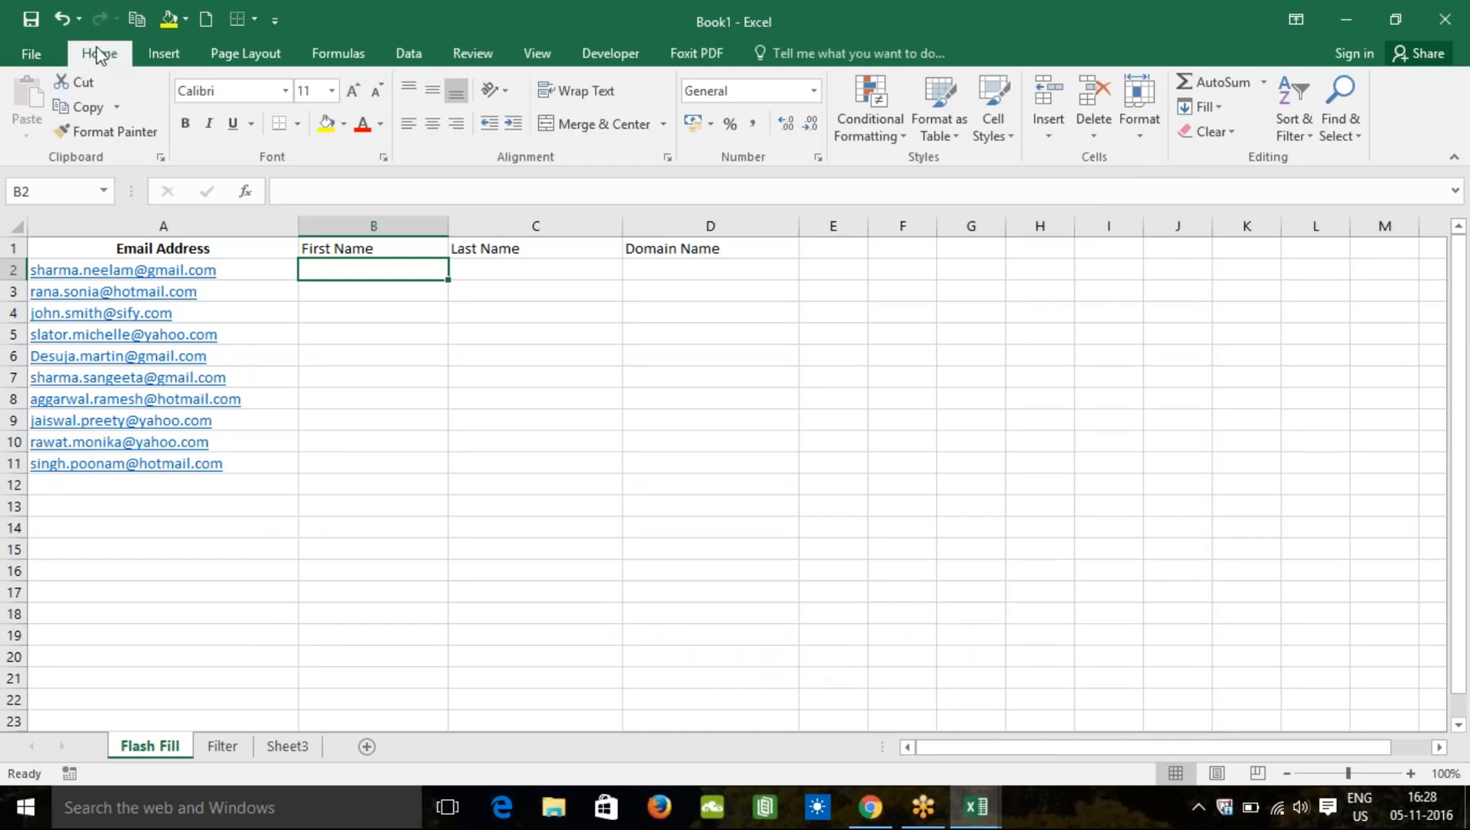
pyautogui.click(158, 53)
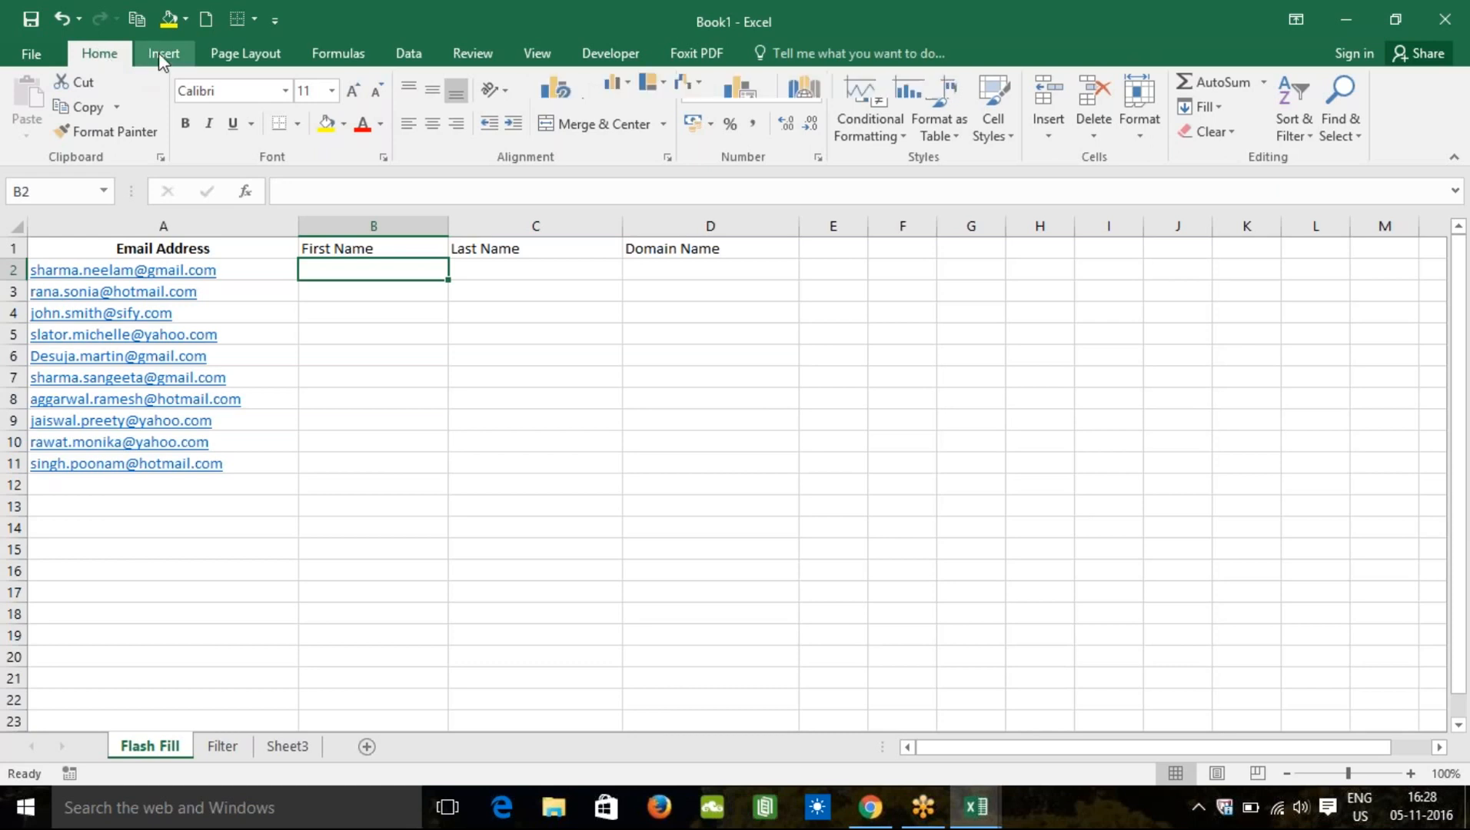
pyautogui.click(161, 54)
pyautogui.click(248, 53)
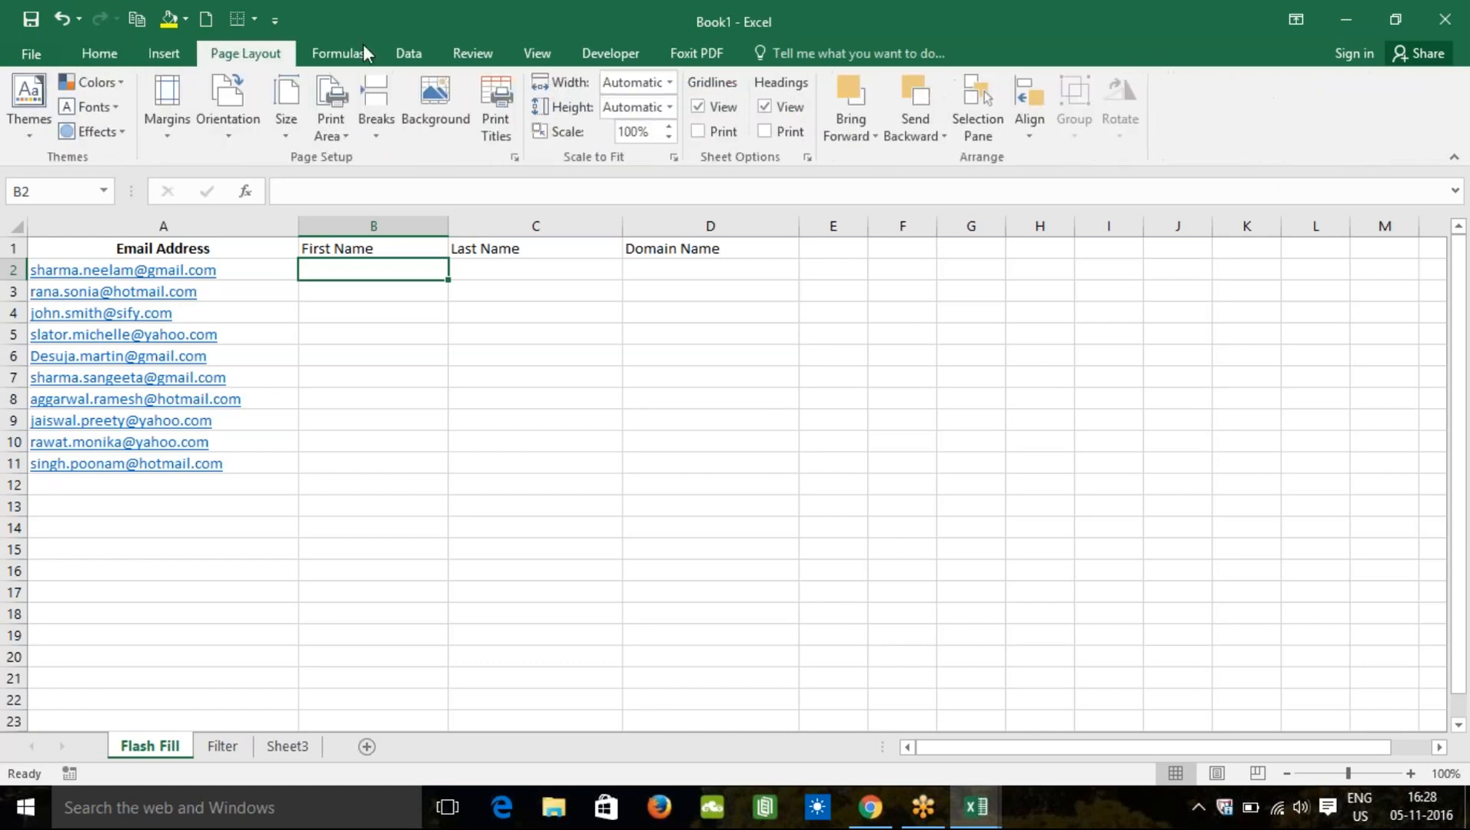
pyautogui.click(358, 53)
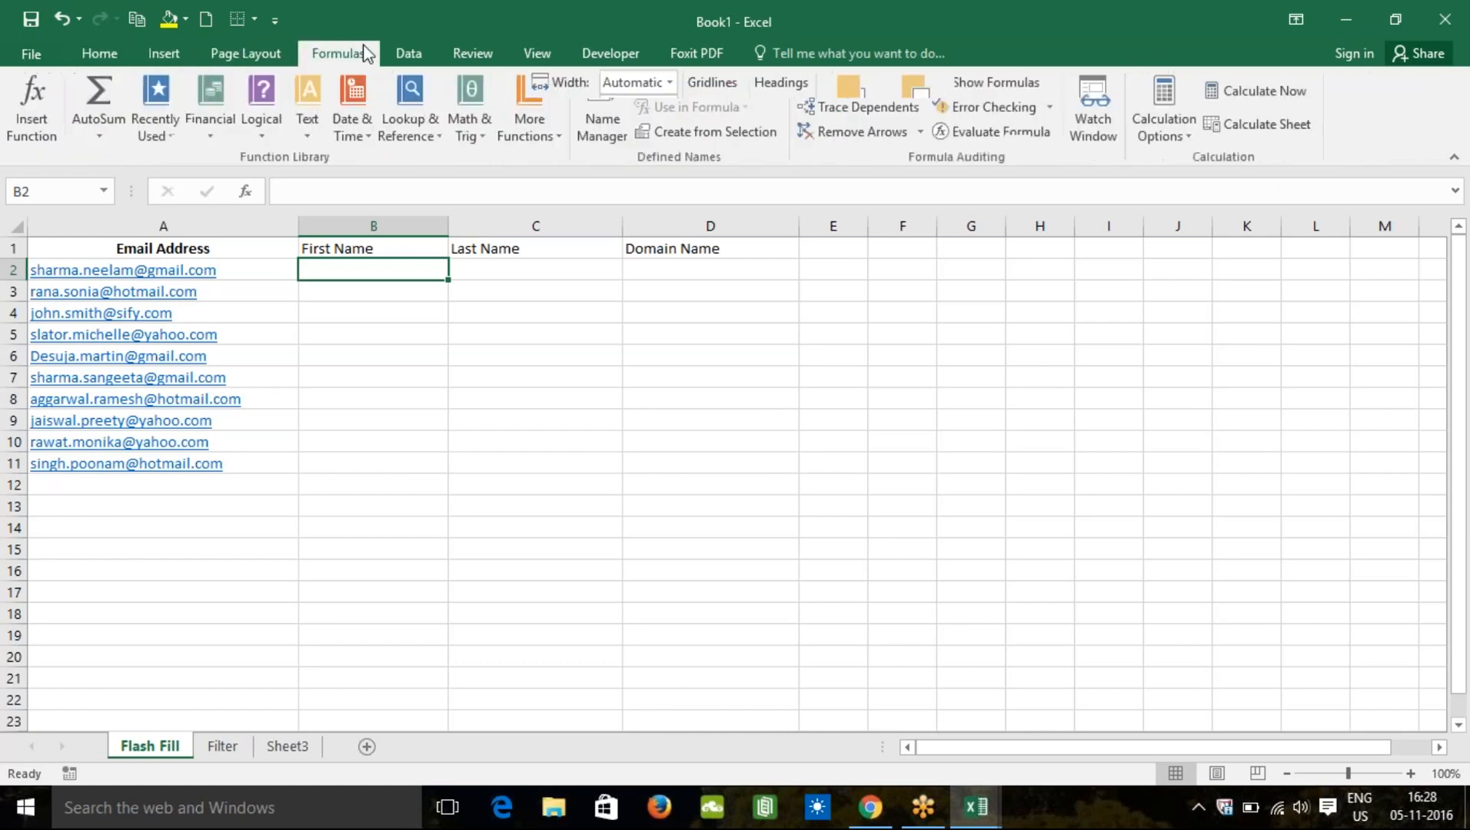
pyautogui.click(93, 55)
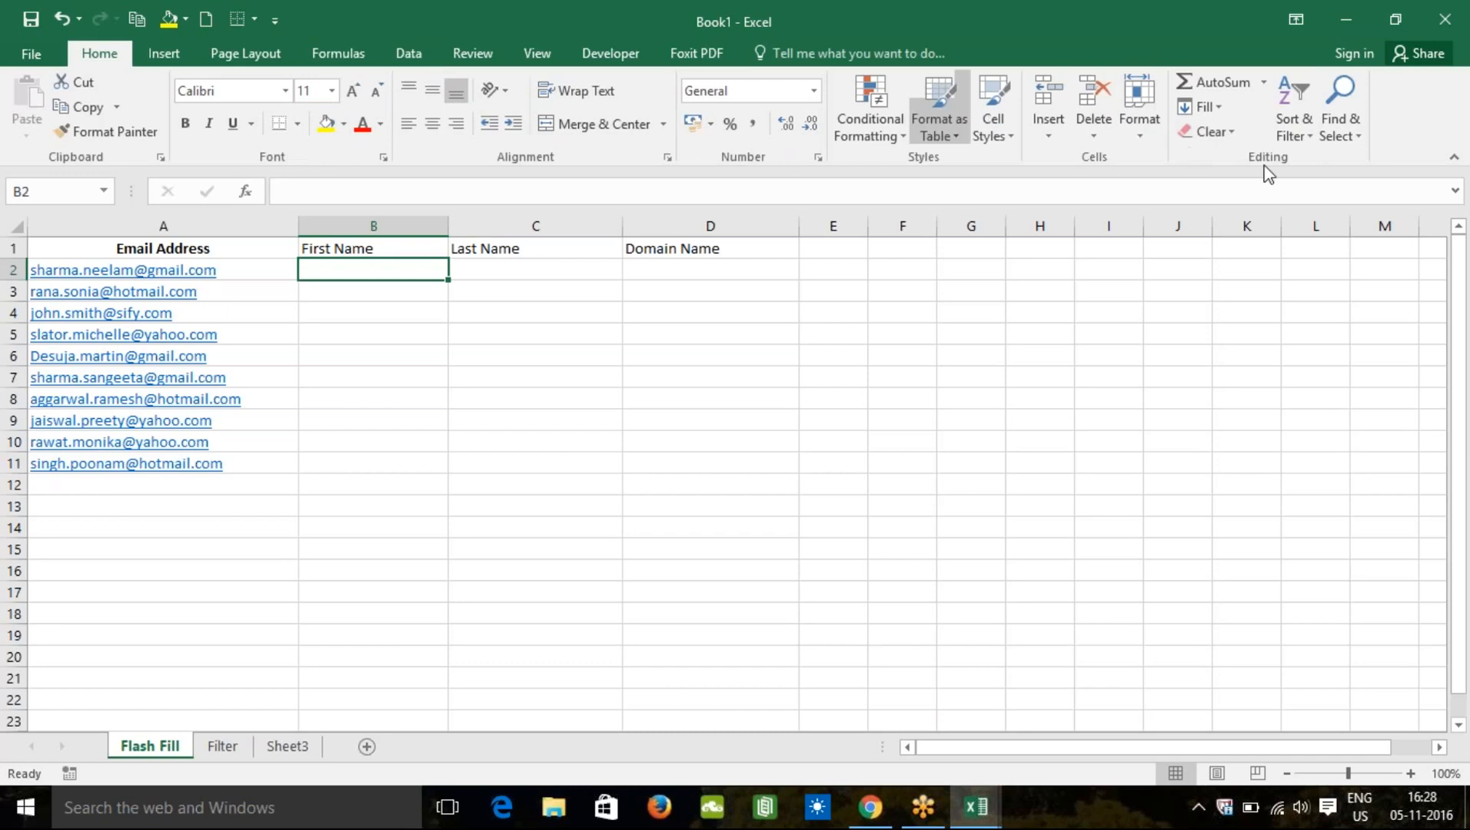
pyautogui.click(1455, 160)
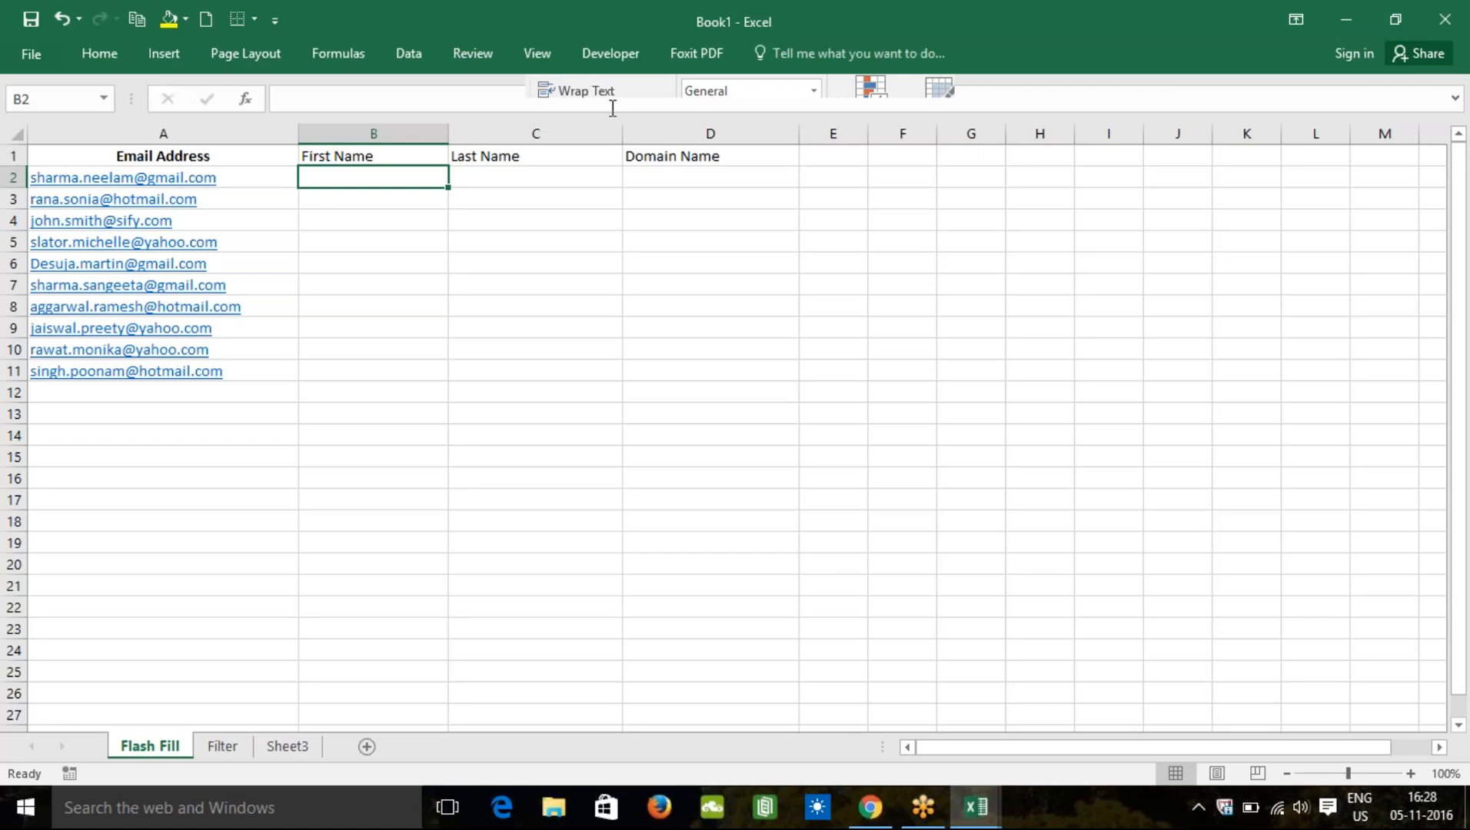
pyautogui.click(100, 54)
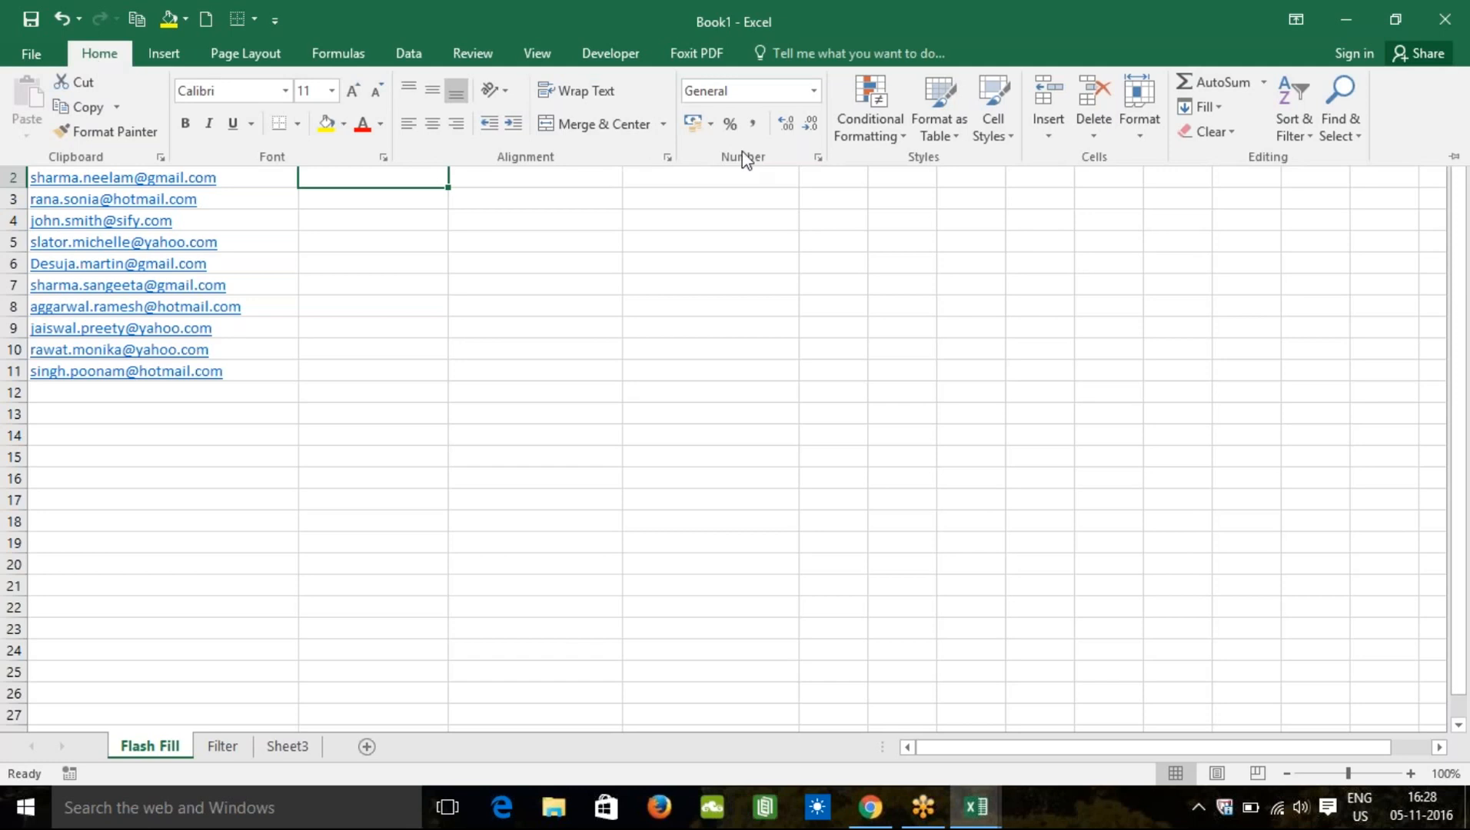
pyautogui.click(1454, 157)
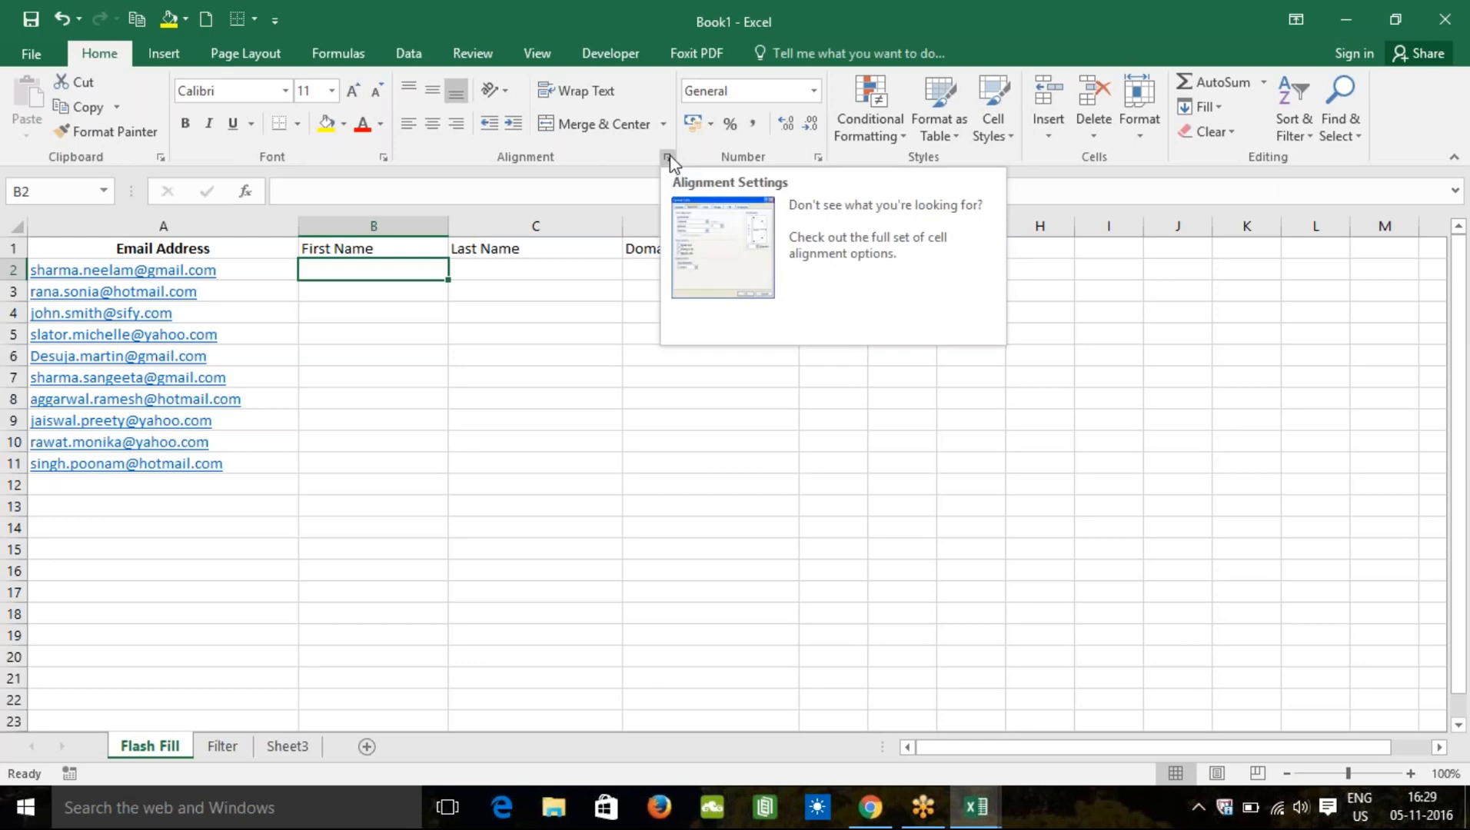
pyautogui.click(384, 160)
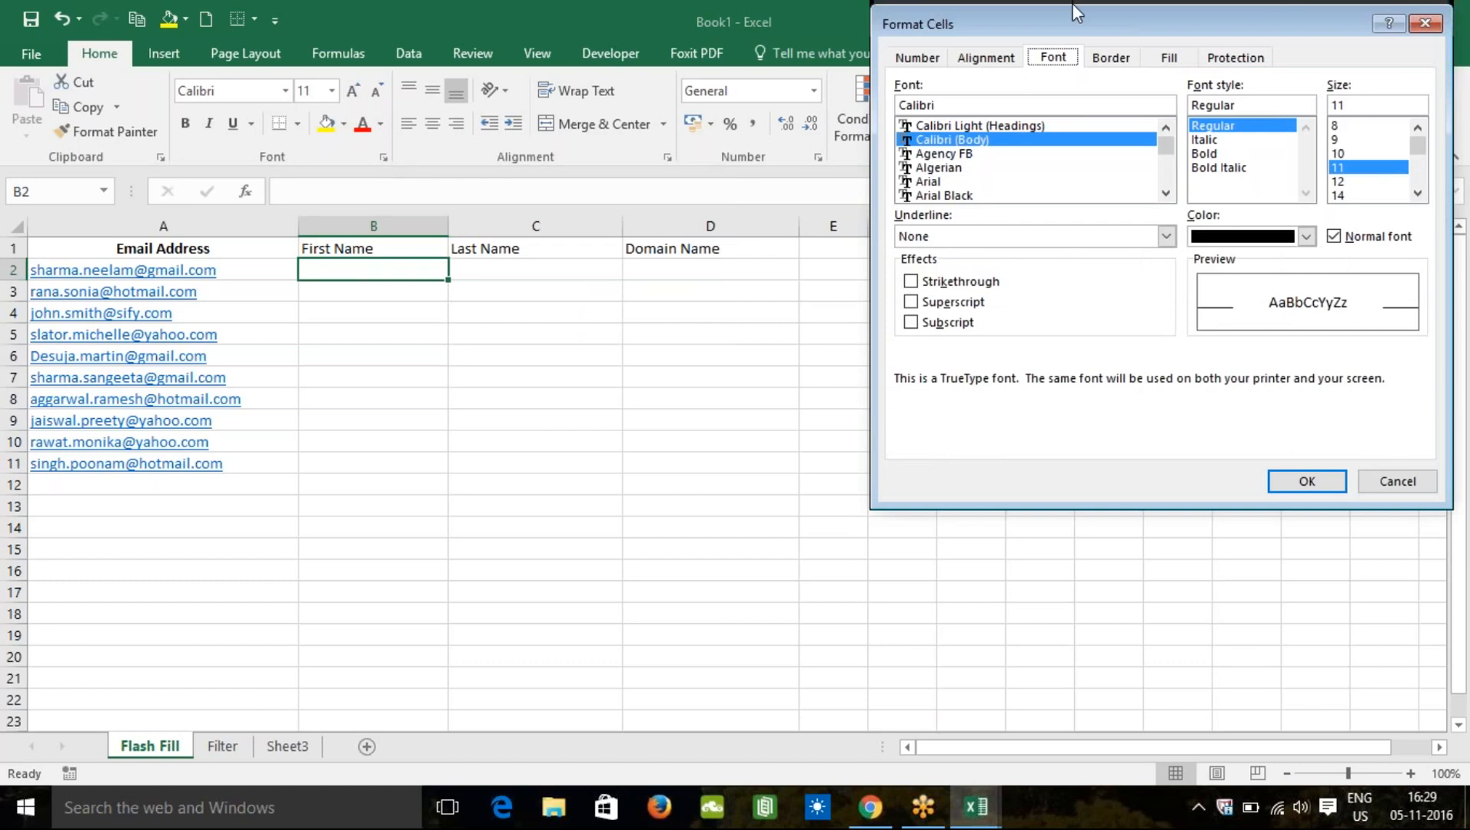
pyautogui.moveTo(1234, 17); pyautogui.dragTo(1182, 170)
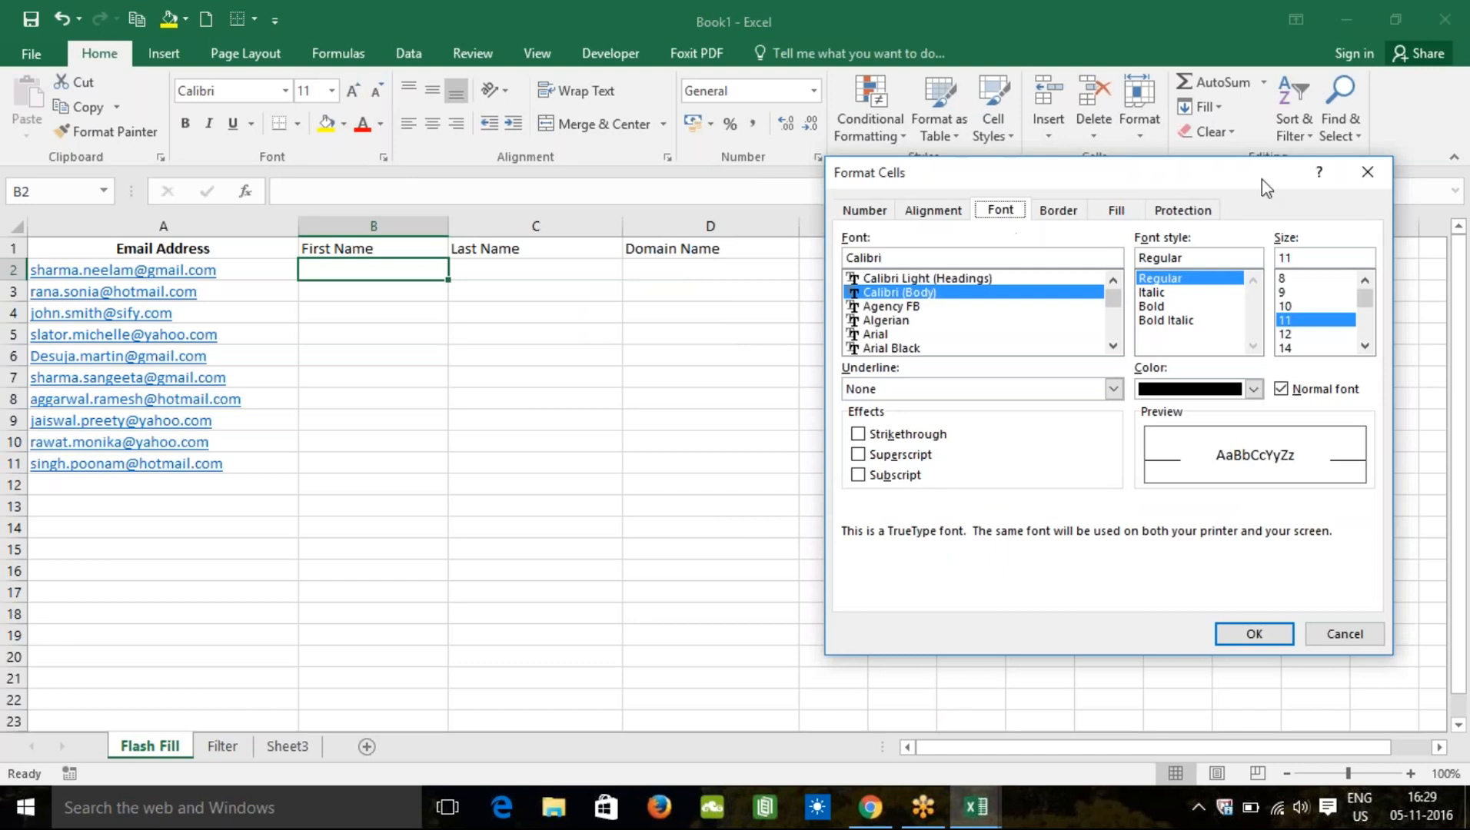
pyautogui.click(1368, 171)
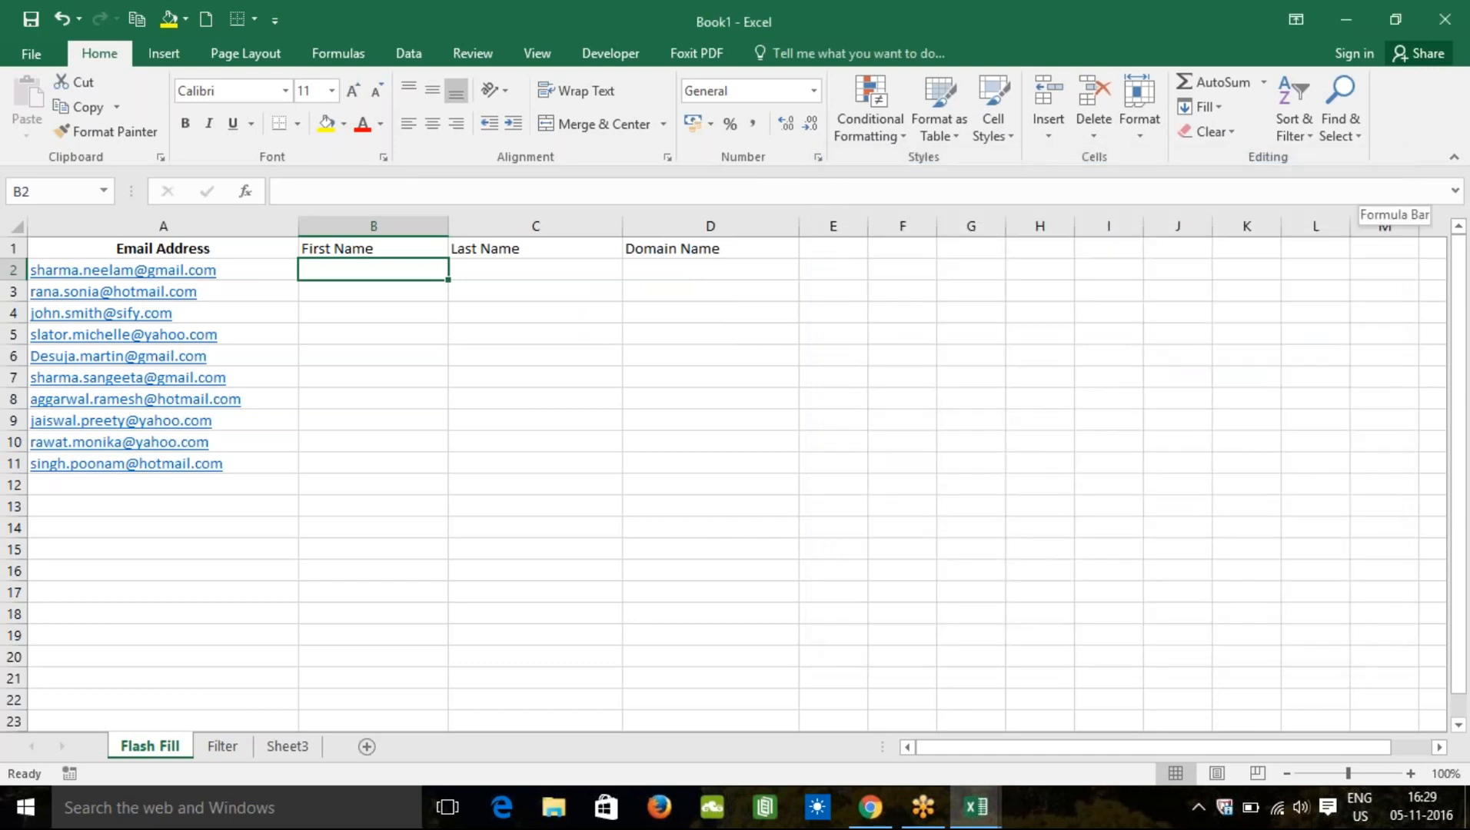
pyautogui.click(905, 313)
pyautogui.write('Fl')
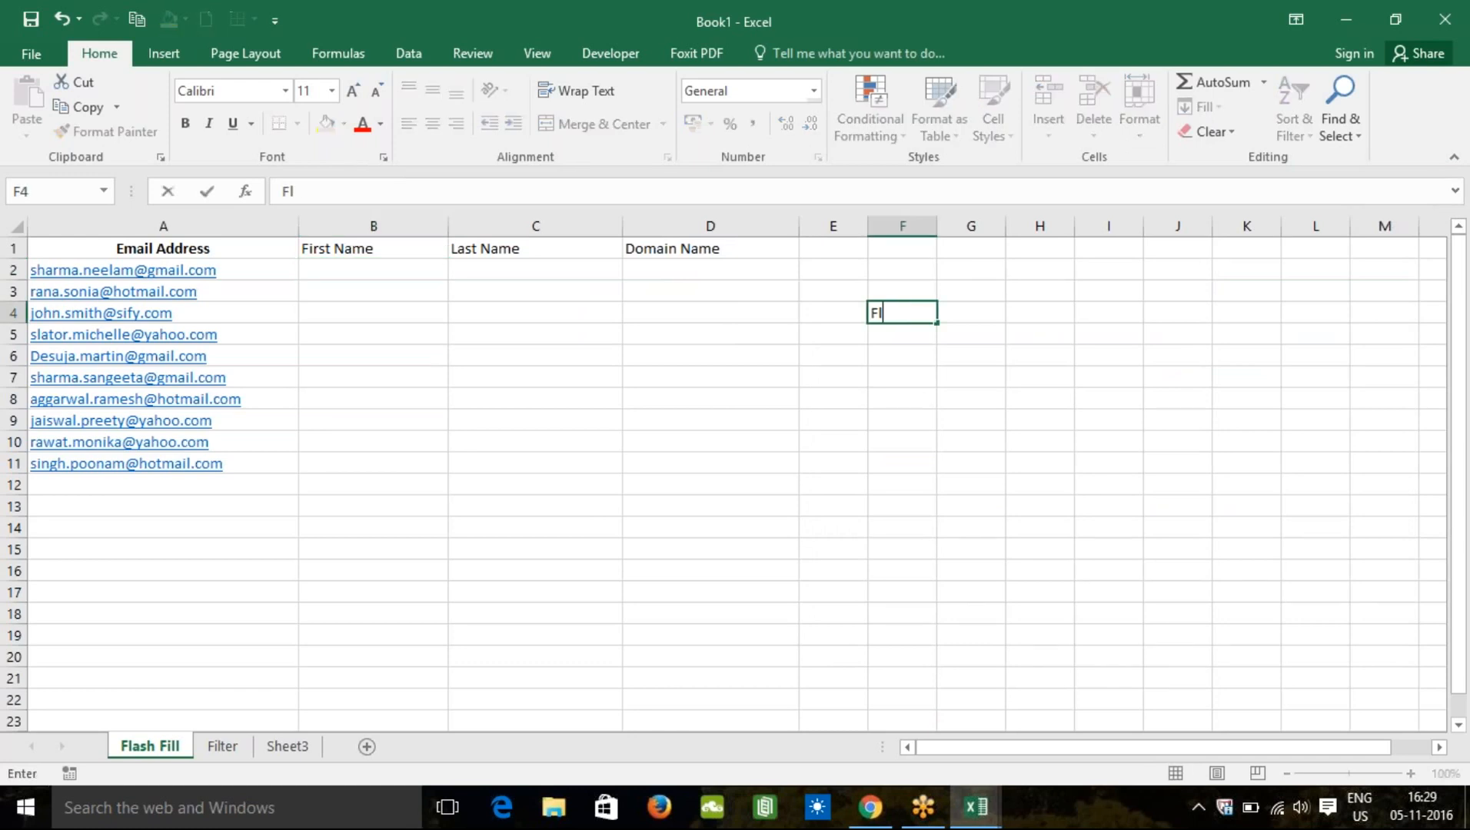
pyautogui.write('ash Fill')
pyautogui.press('Return')
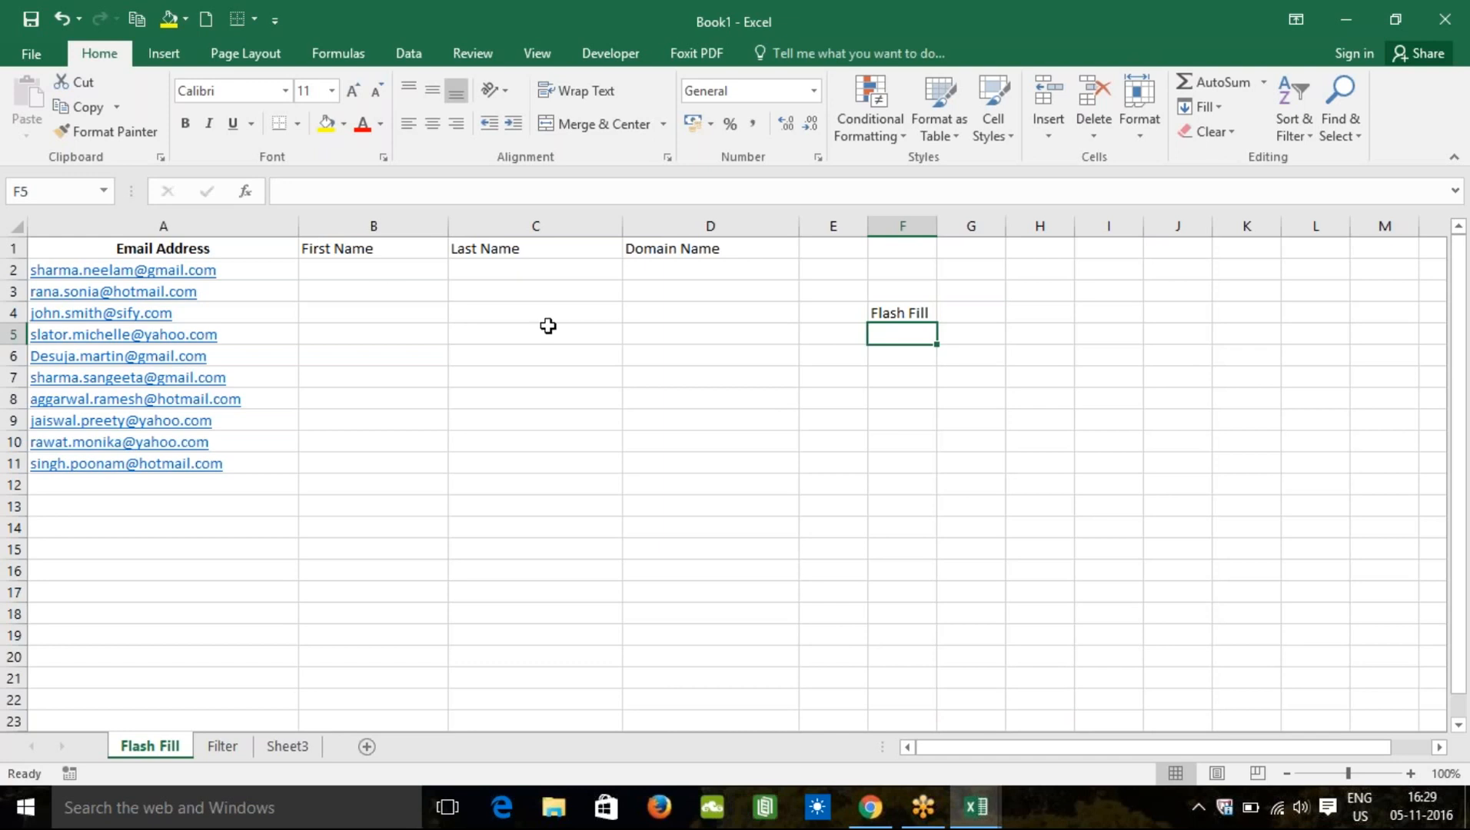
pyautogui.click(388, 274)
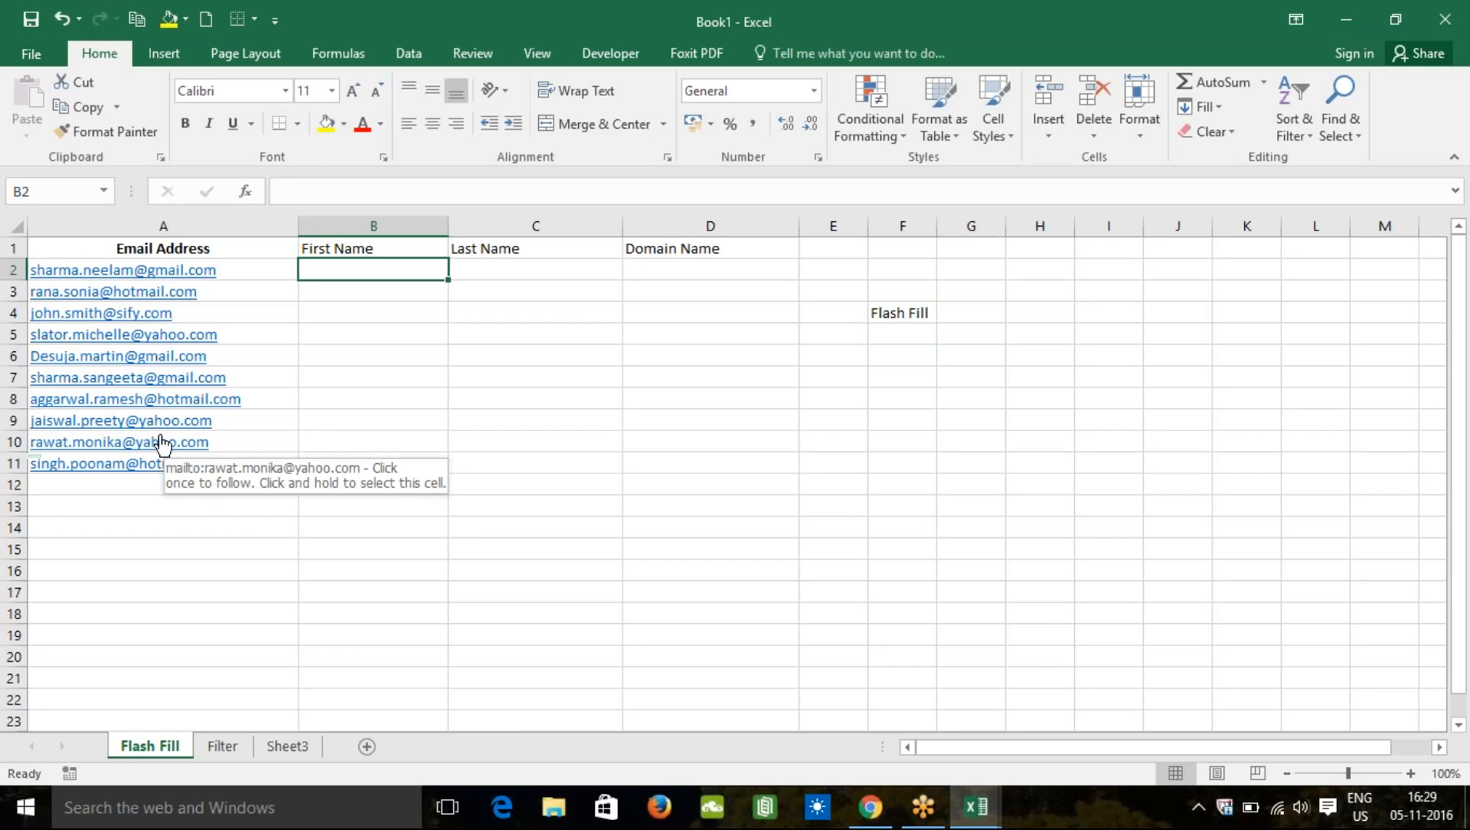
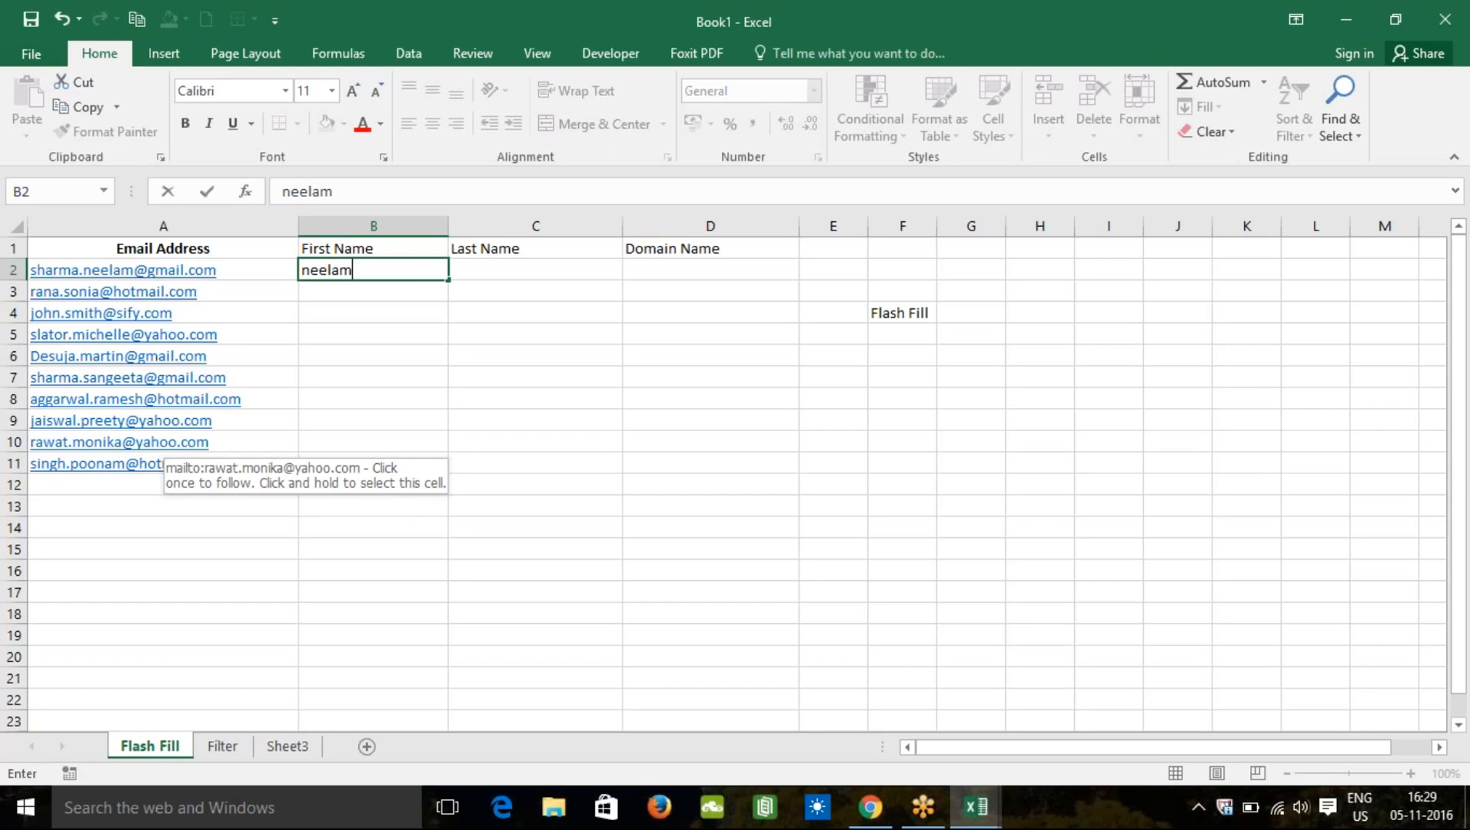
pyautogui.press('Return')
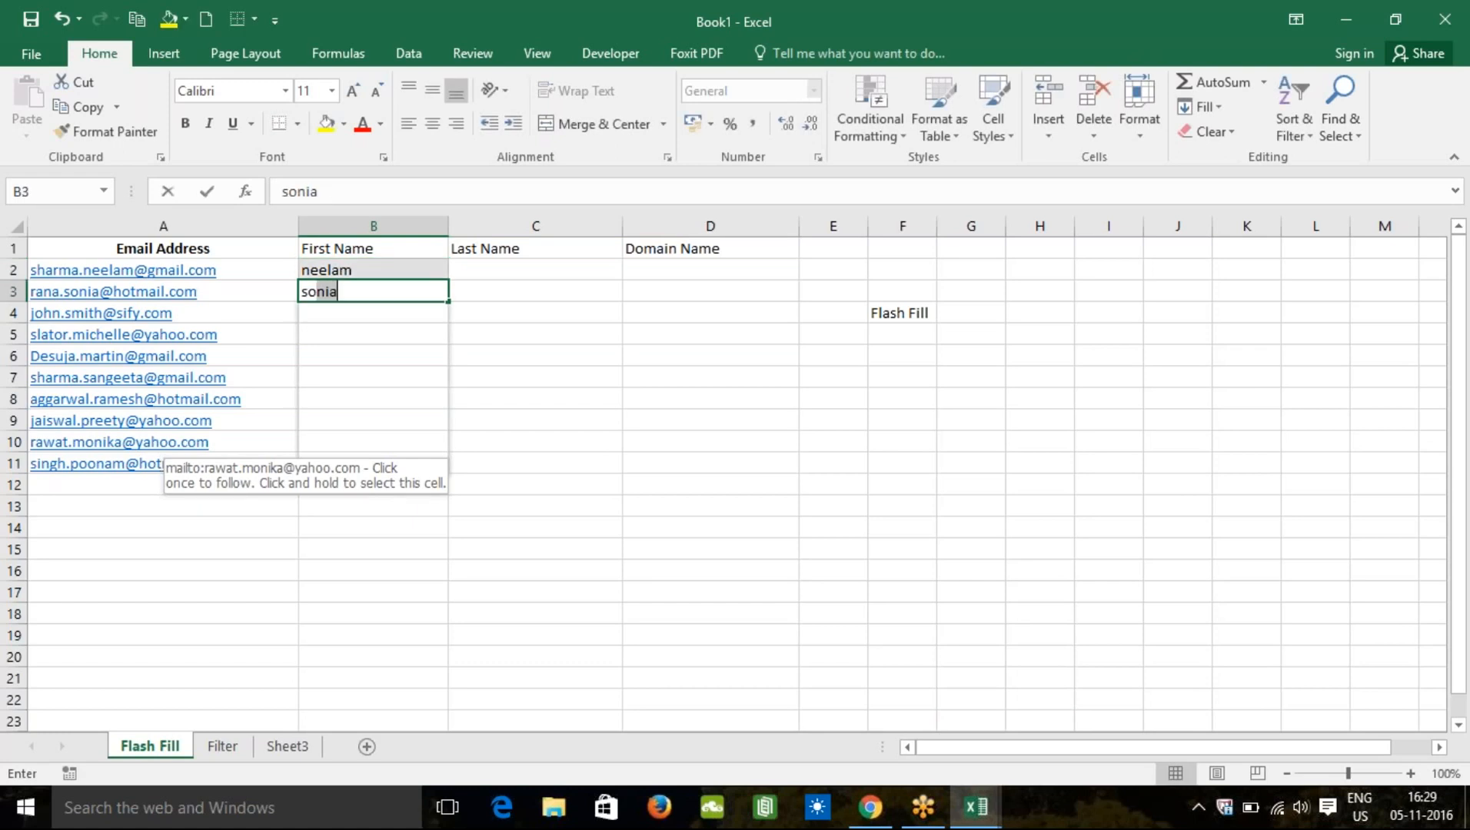
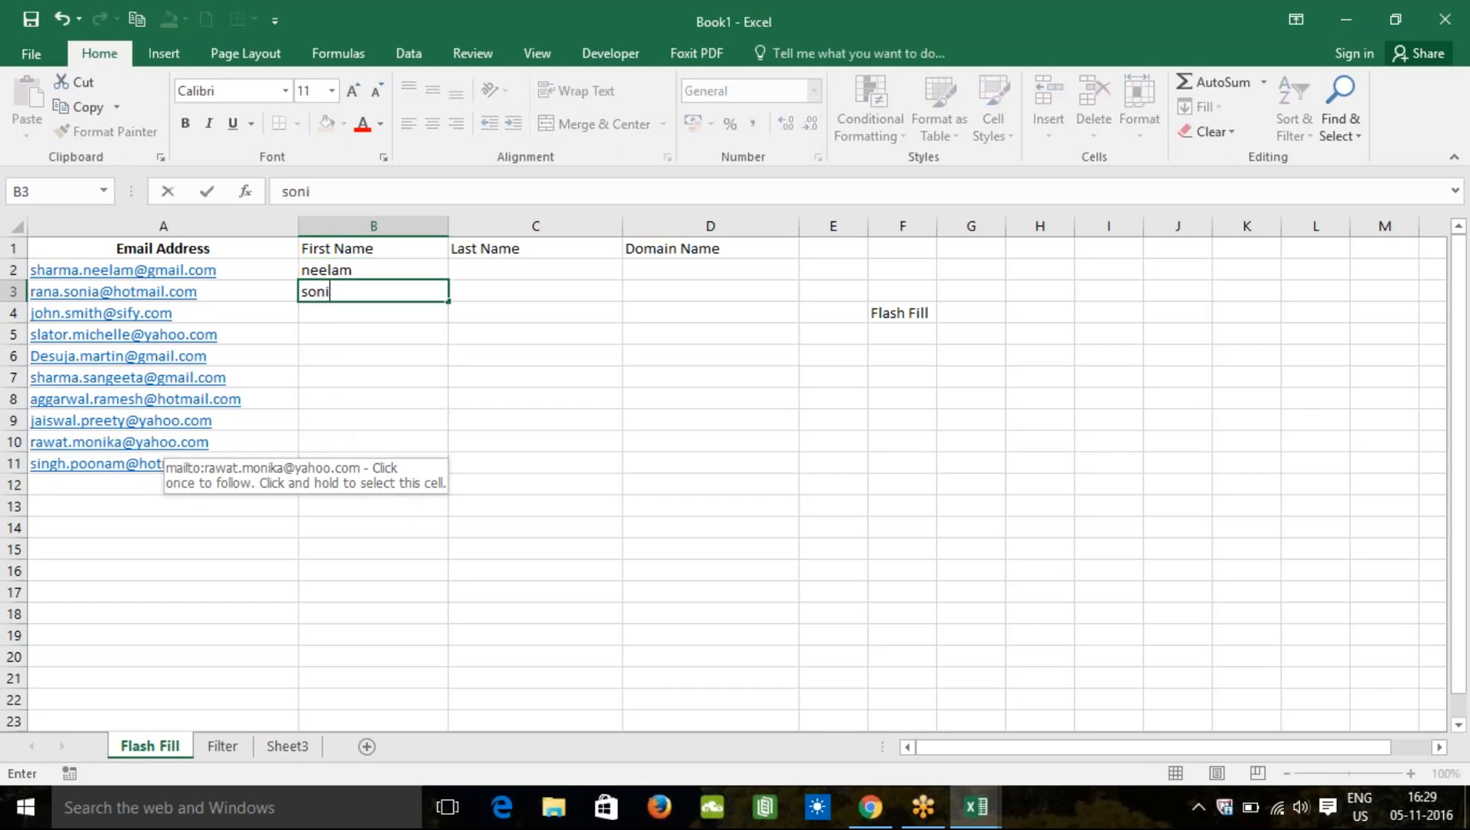
pyautogui.write('a')
pyautogui.press('Return')
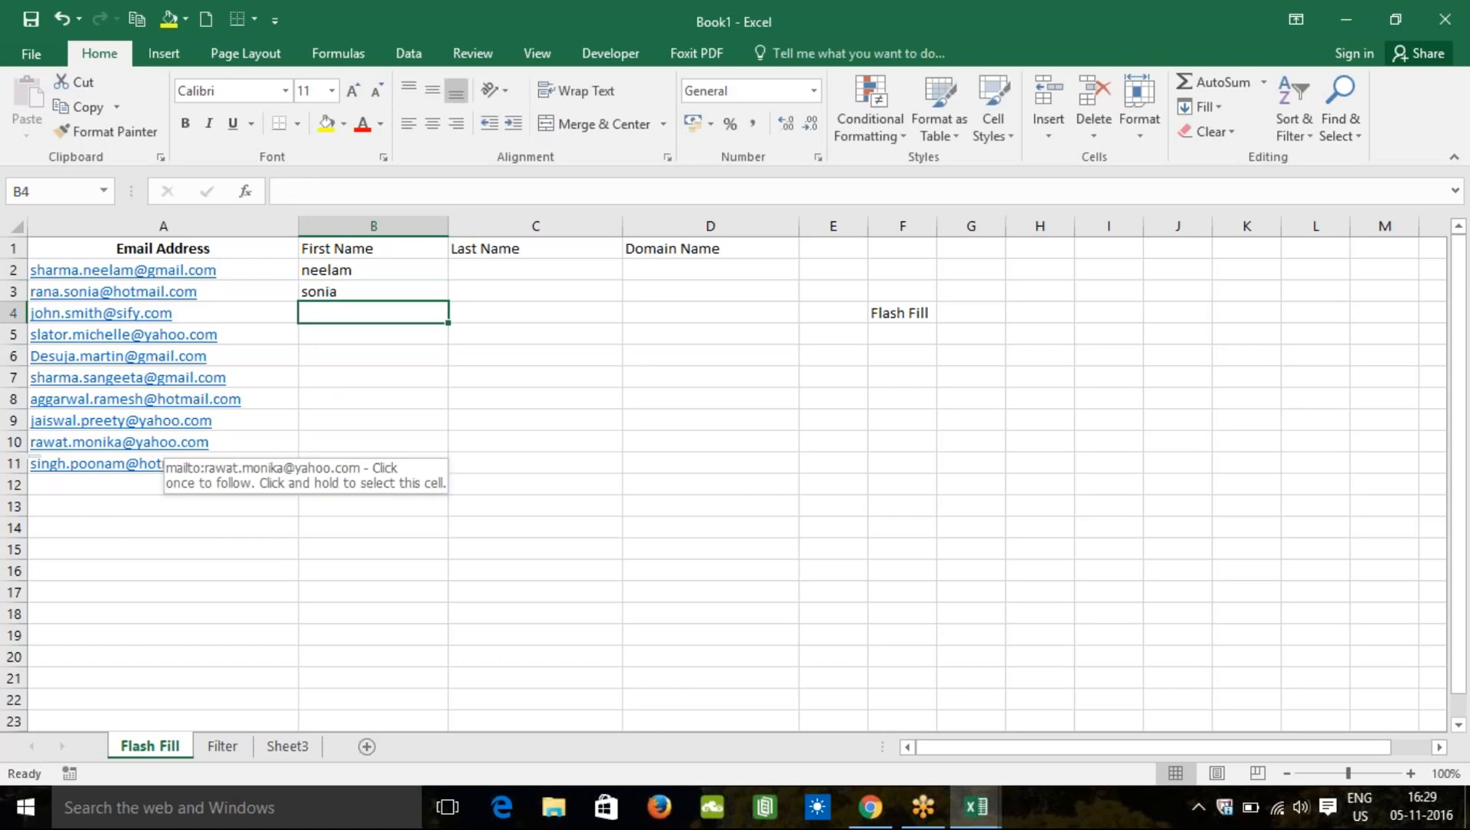
# Step: Select B2:B11 and Flash Fill the remaining first names
pyautogui.press('Up')
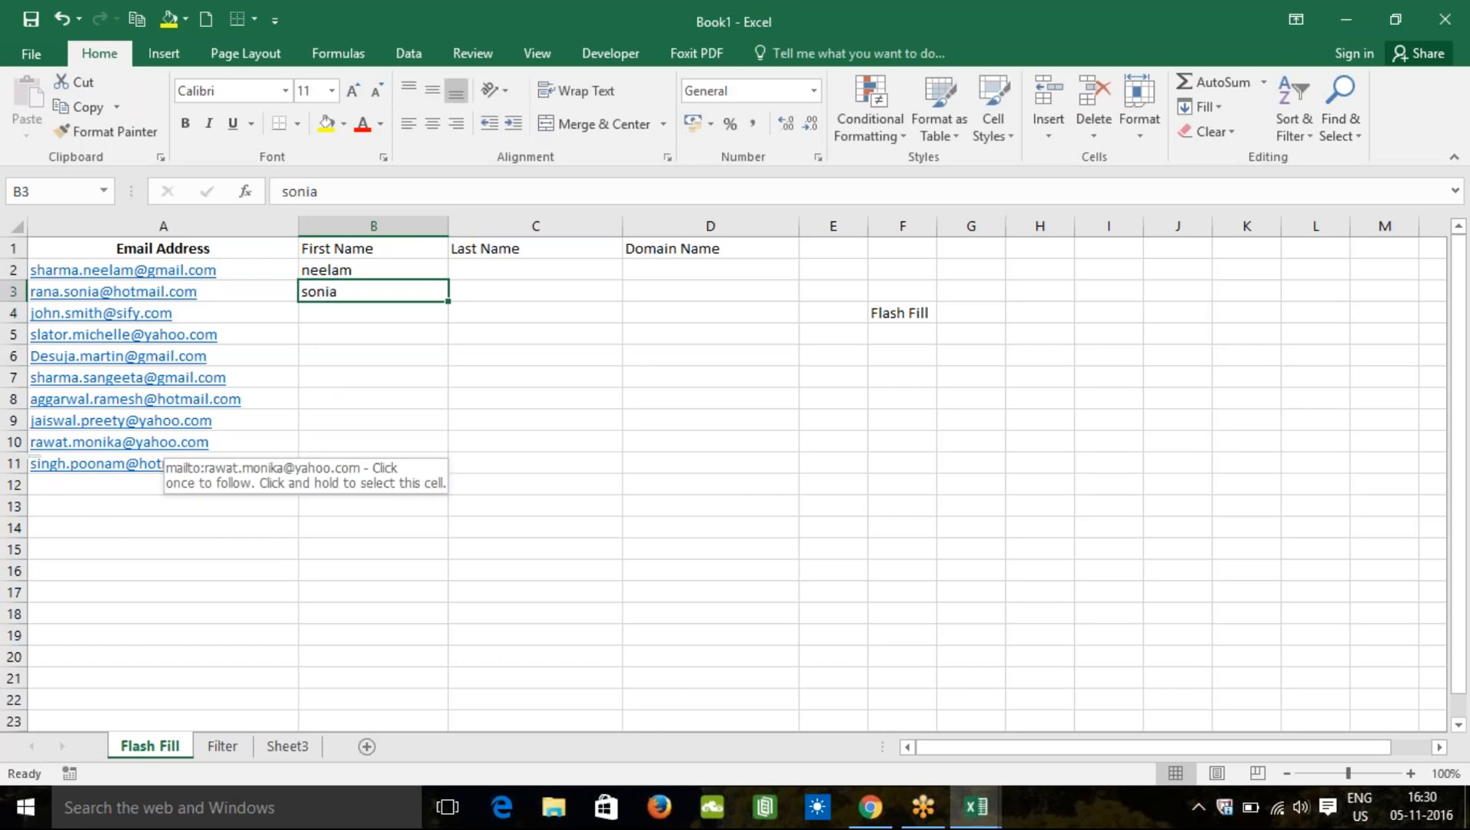
pyautogui.moveTo(373, 270); pyautogui.dragTo(373, 291)
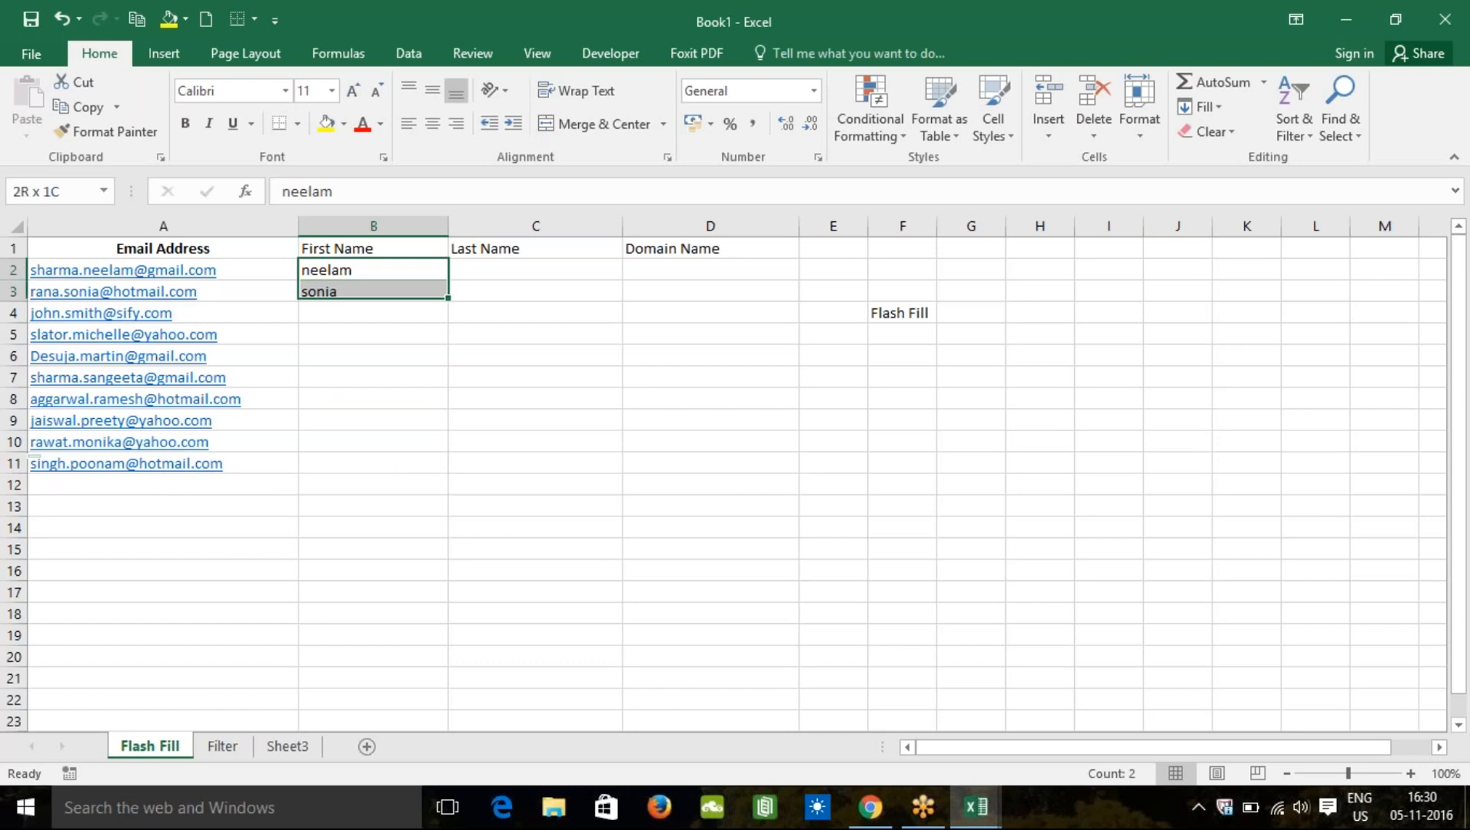
pyautogui.hotkey('shift', 'Down')
pyautogui.hotkey('shift', 'Down')
pyautogui.hotkey('shift', 'Down')
pyautogui.hotkey('shift', 'Down')
pyautogui.hotkey('shift', 'Down')
pyautogui.hotkey('shift', 'Down')
pyautogui.hotkey('shift', 'Down')
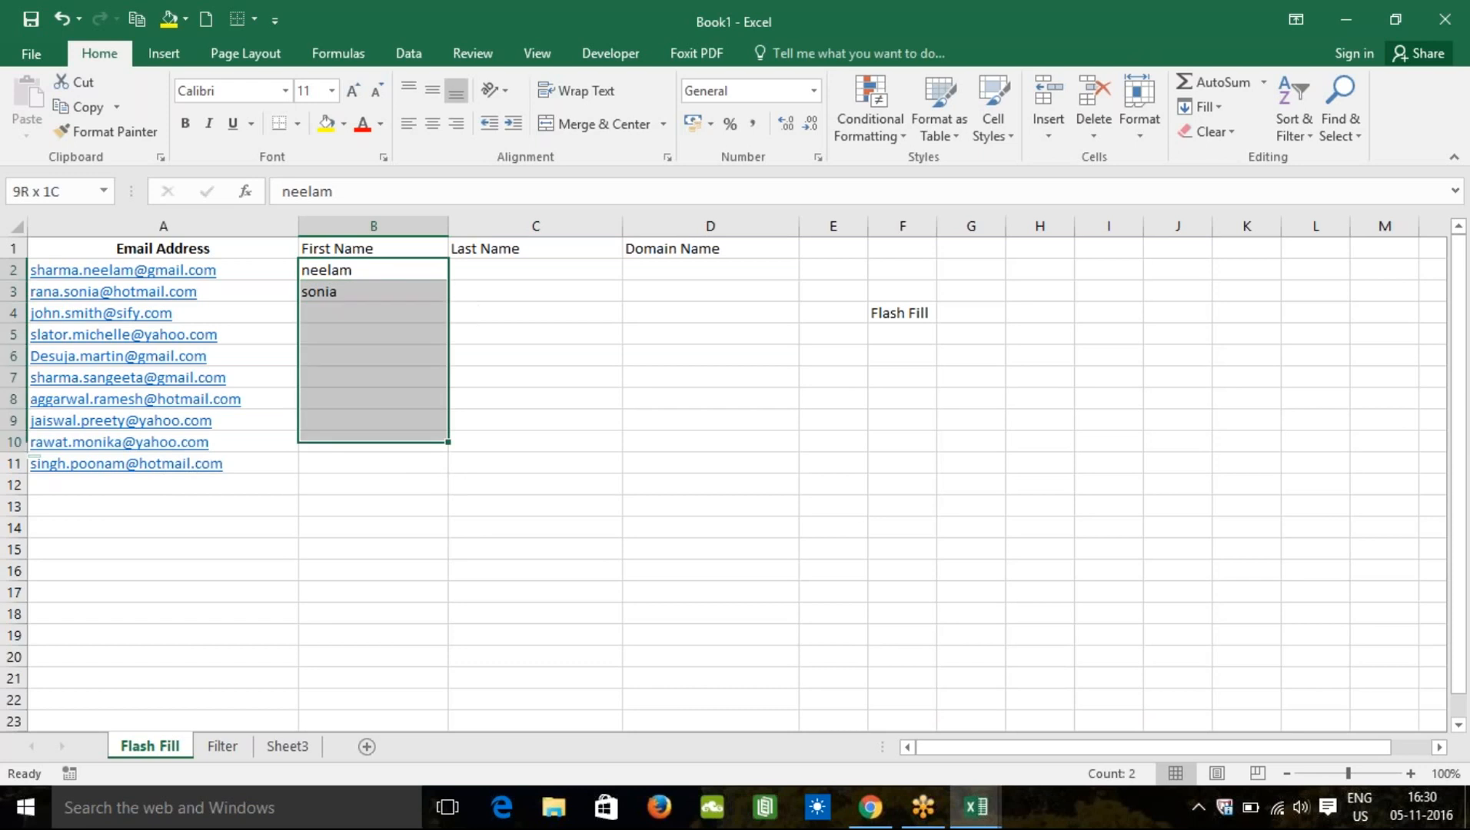
pyautogui.hotkey('shift', 'Down')
pyautogui.click(465, 492)
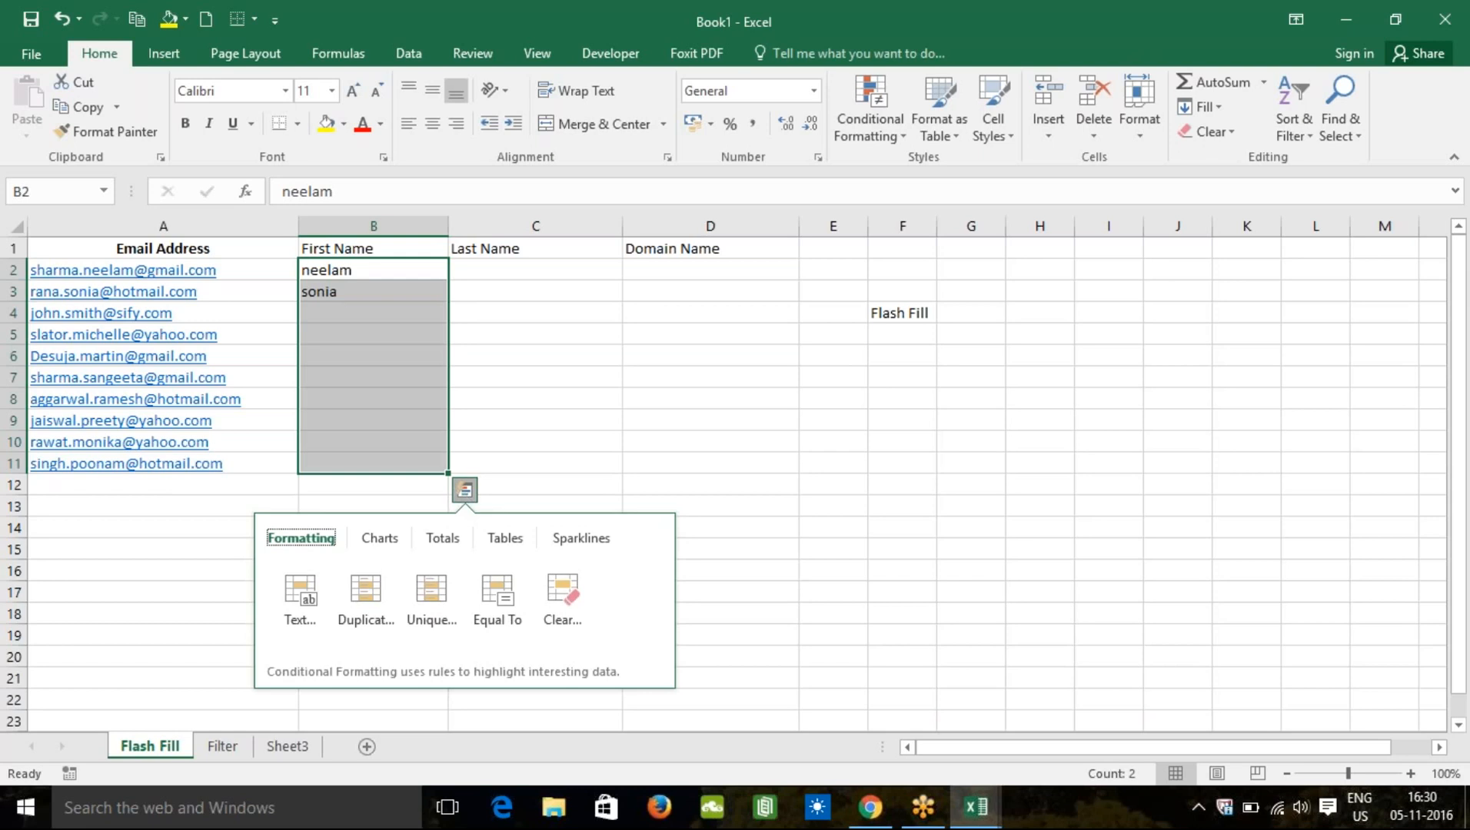
pyautogui.click(1217, 107)
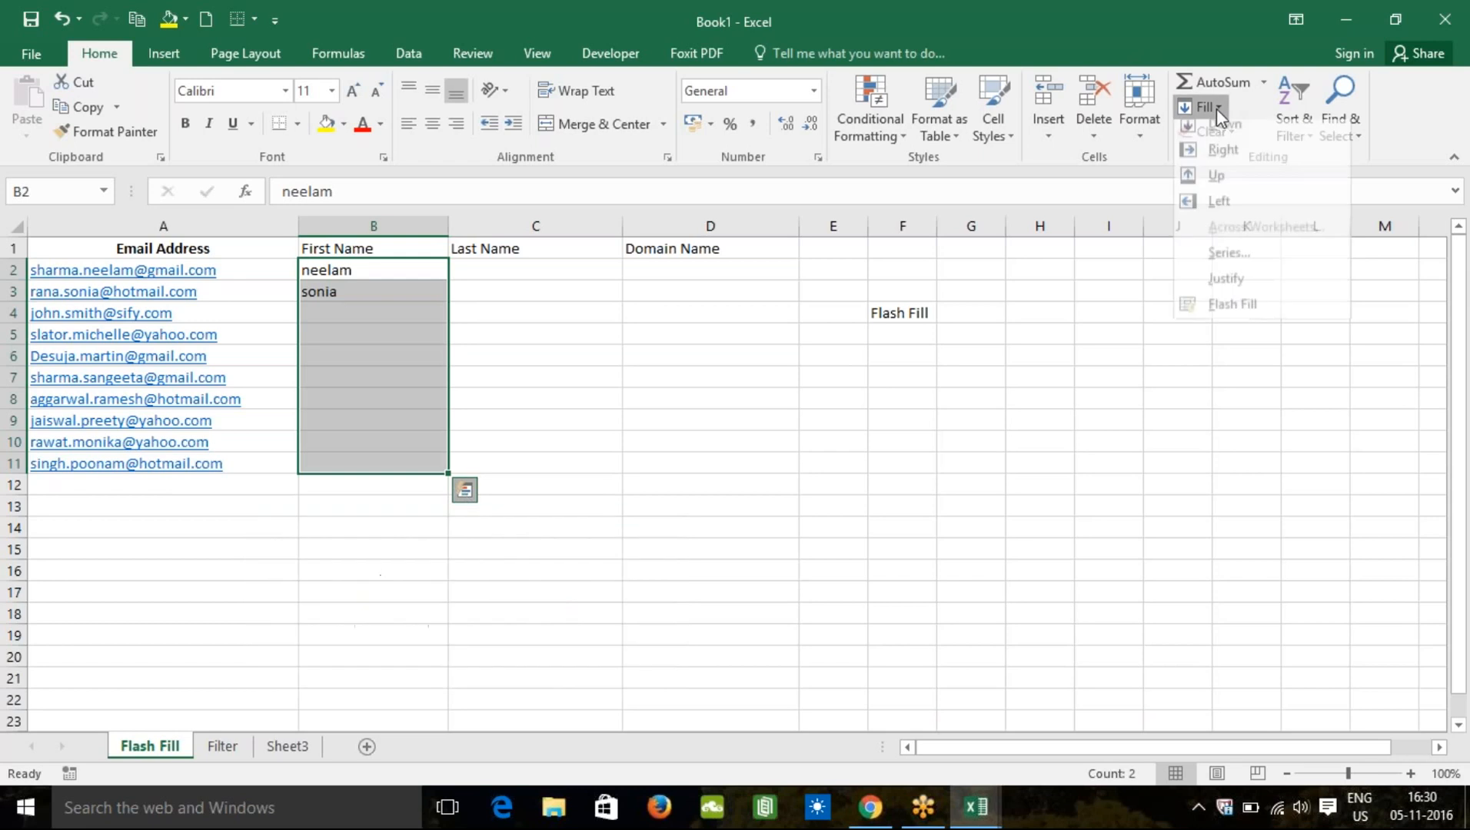
pyautogui.click(1230, 315)
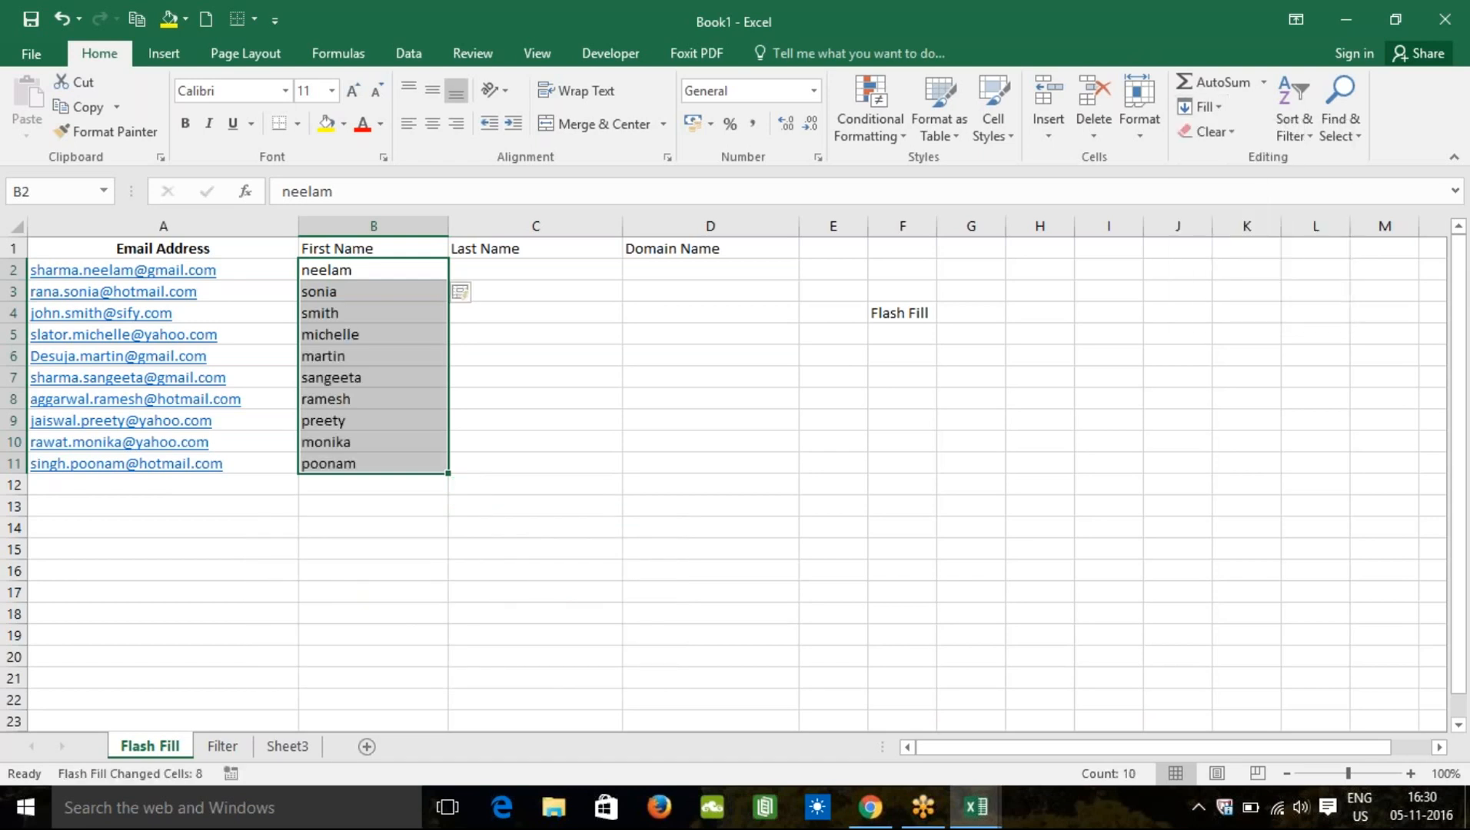
pyautogui.click(506, 273)
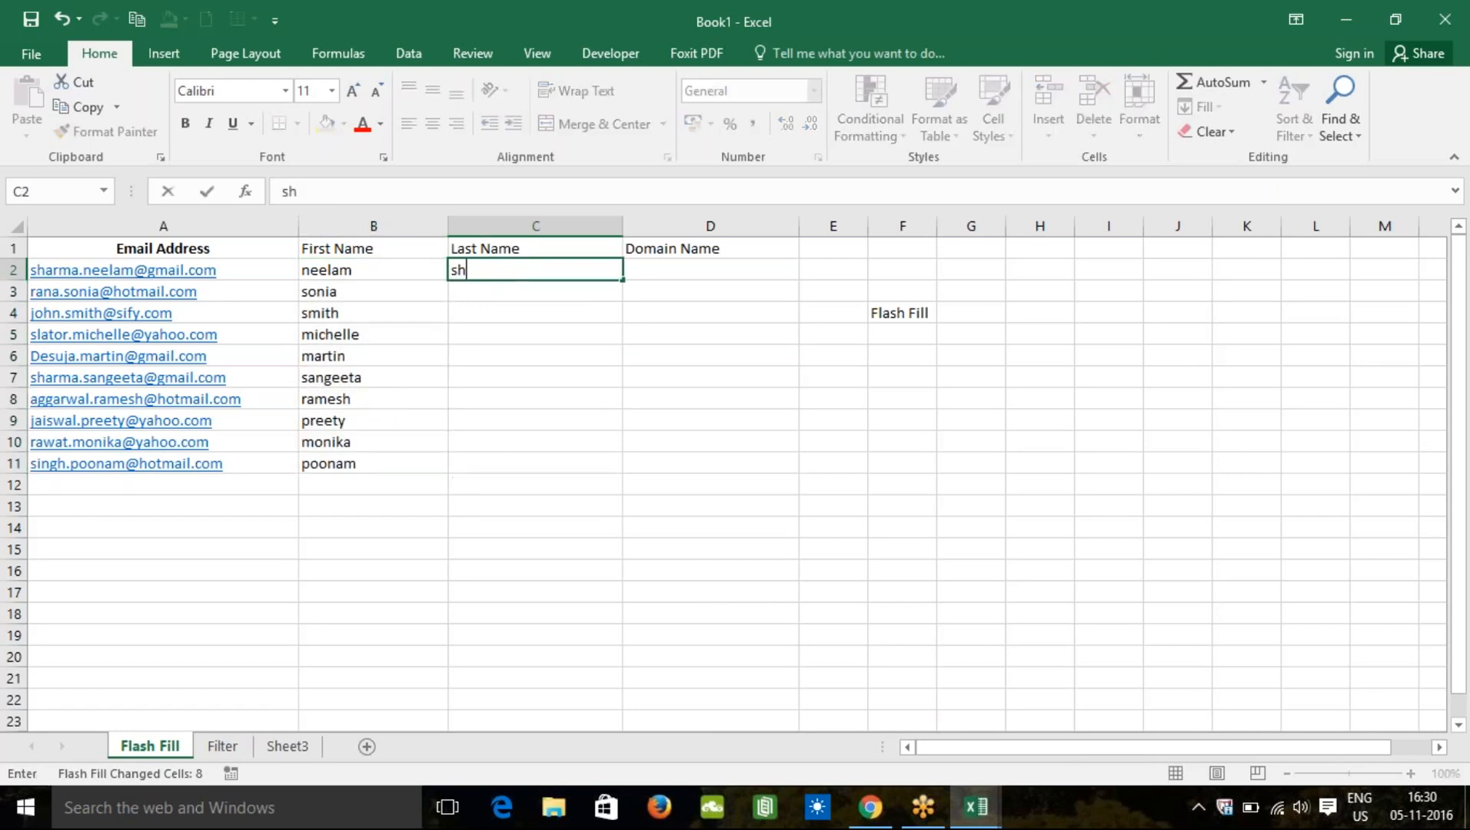
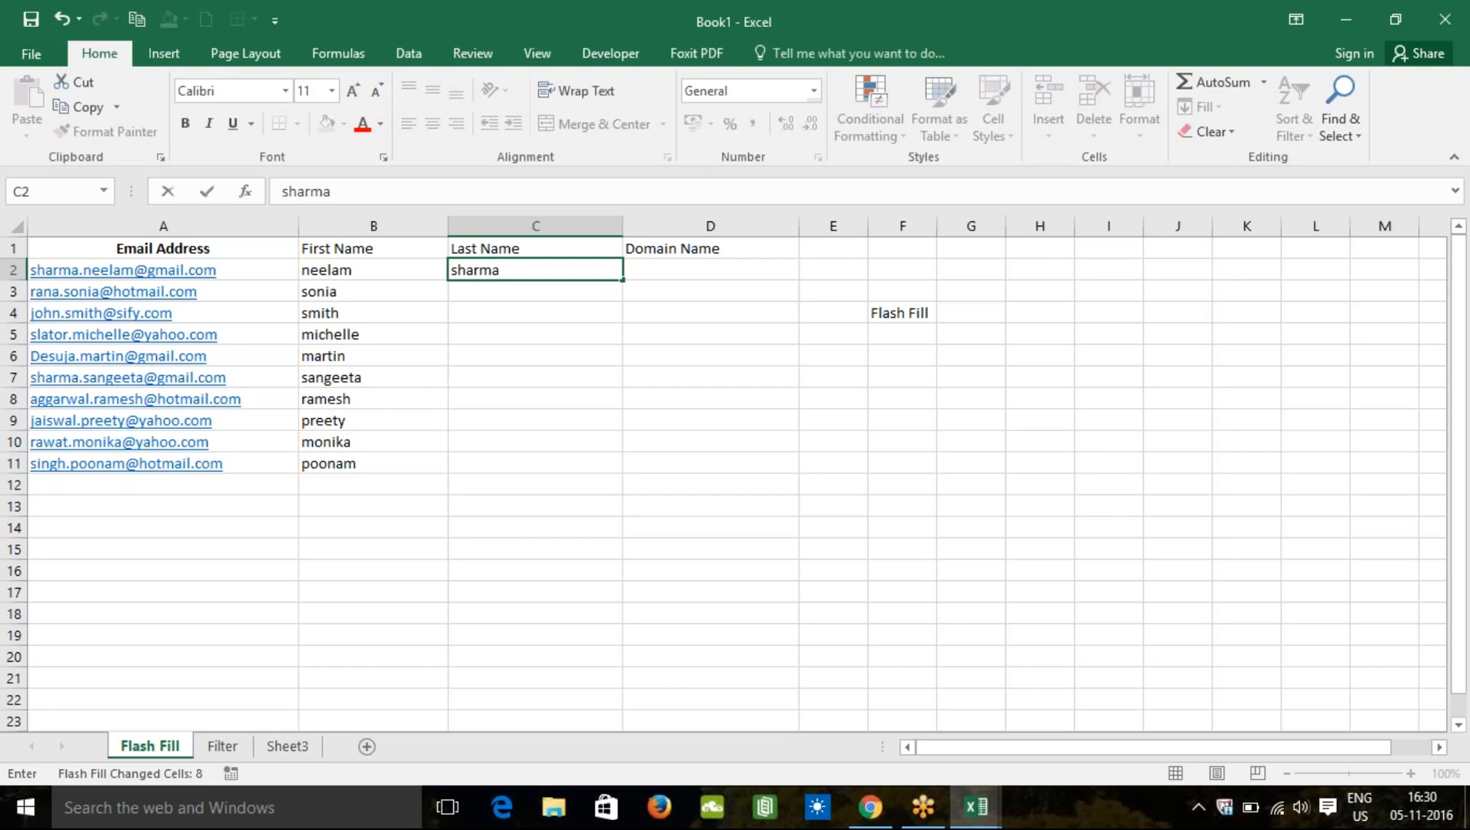
# Step: Enter sharma and rana in C2:C3 and accept Flash Fill's surnames for C4:C11
pyautogui.press('Return')
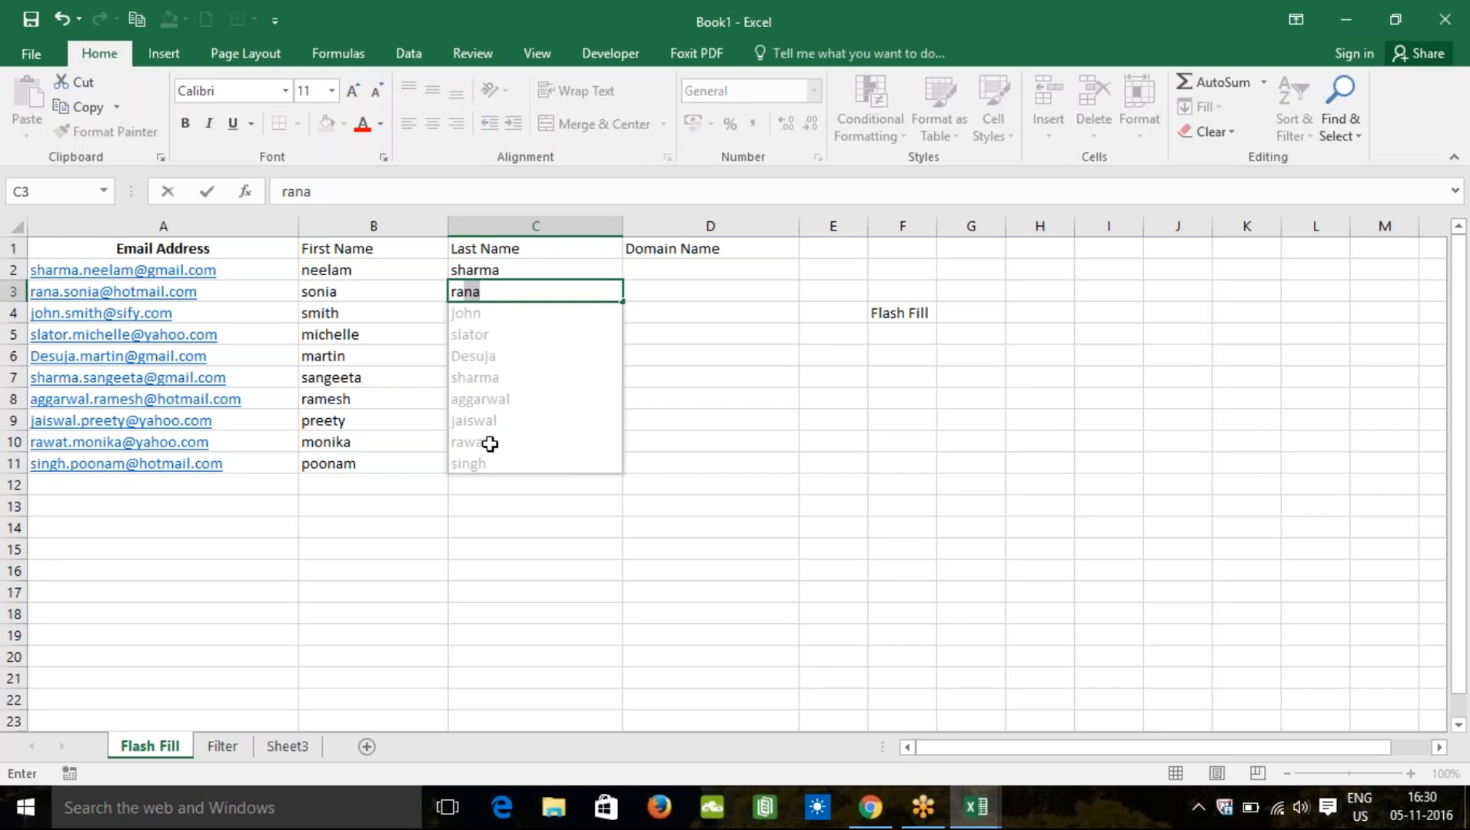
pyautogui.press('Return')
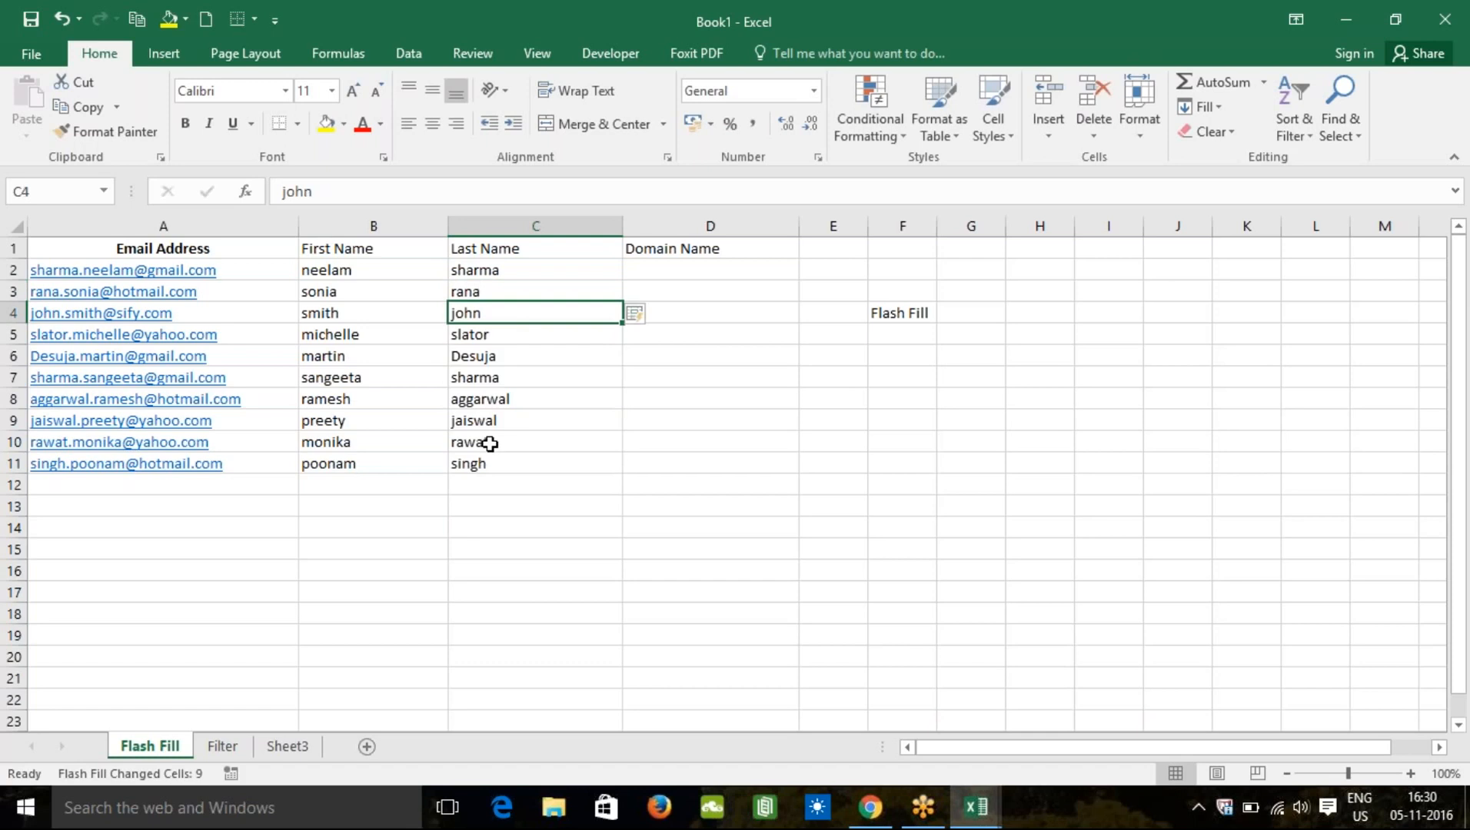
pyautogui.click(691, 266)
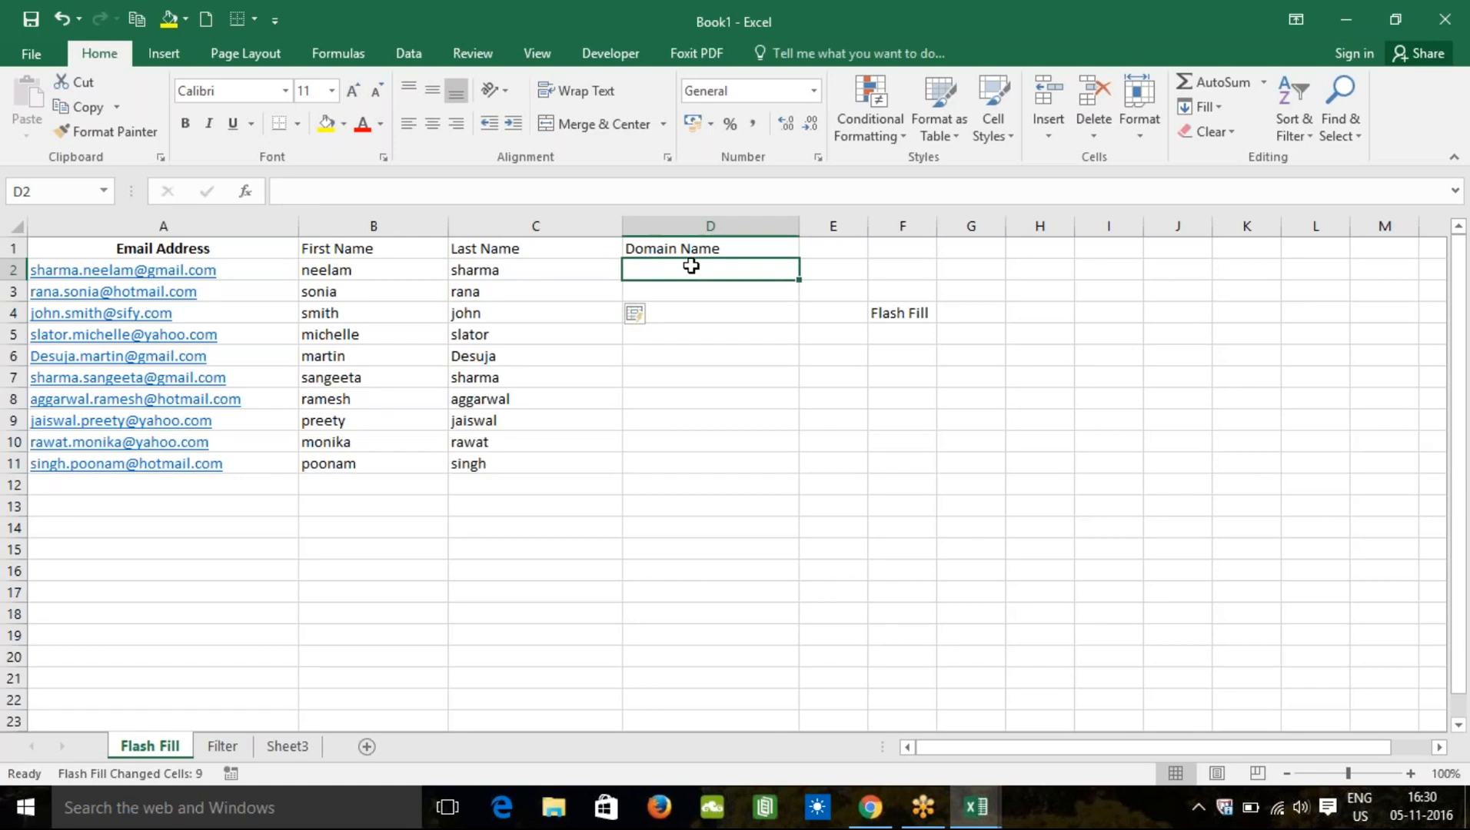
# Step: Enter gmail.com and hotmail.com in D2:D3 and accept Flash Fill's remaining domains
pyautogui.write('gmail')
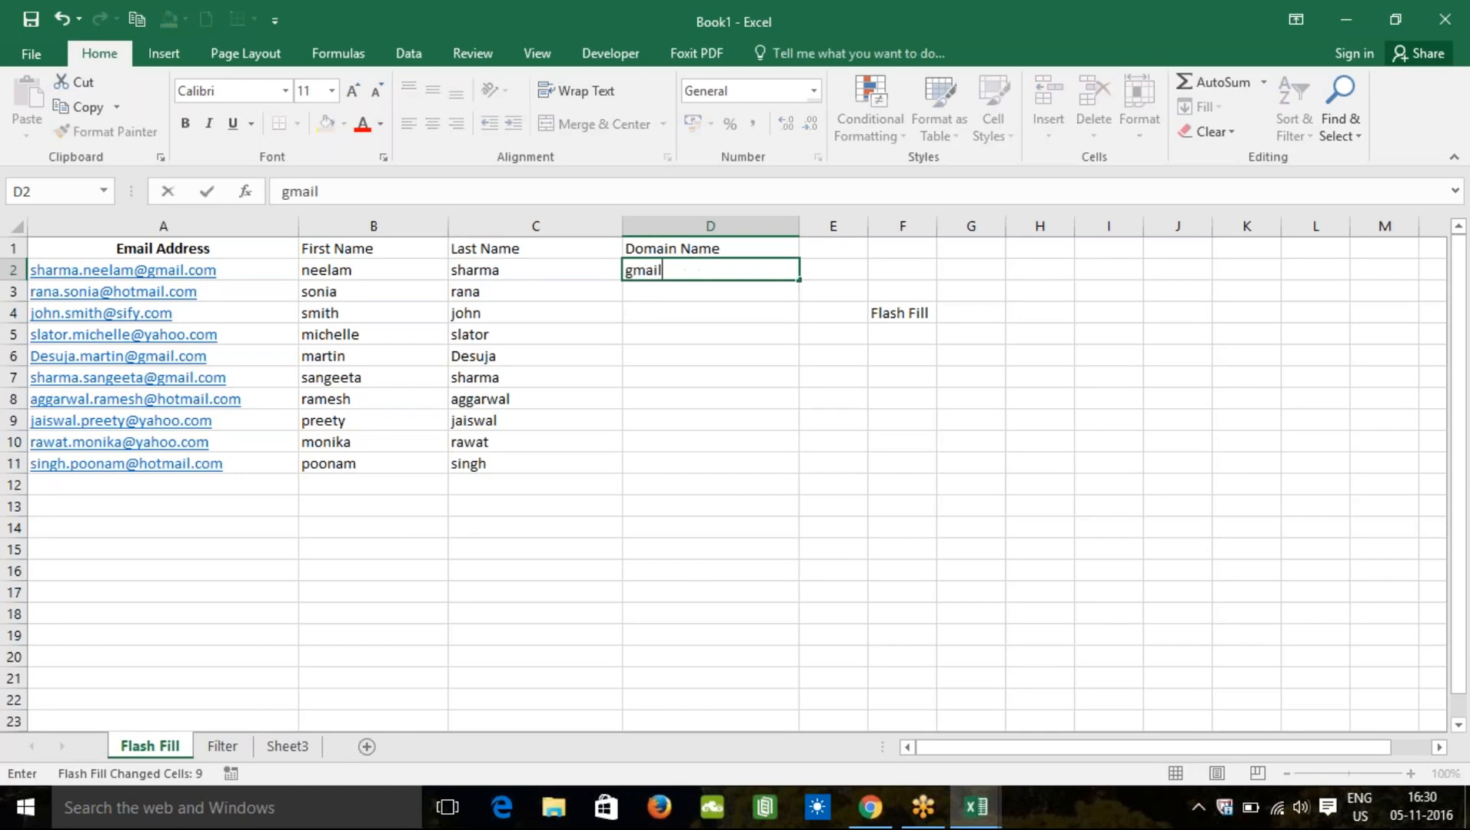
pyautogui.write('.com')
pyautogui.press('Return')
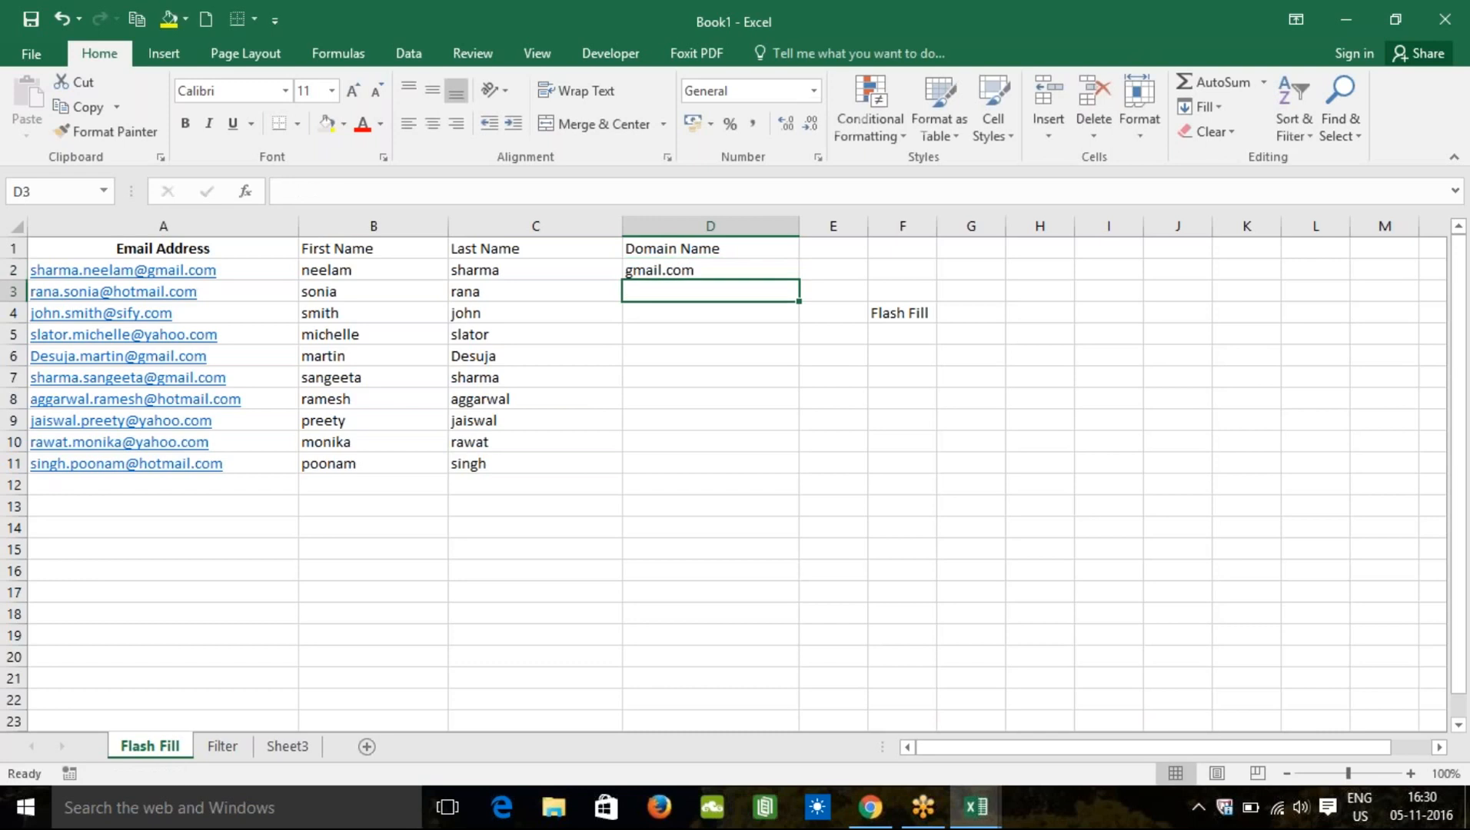
pyautogui.write('hotmail.com')
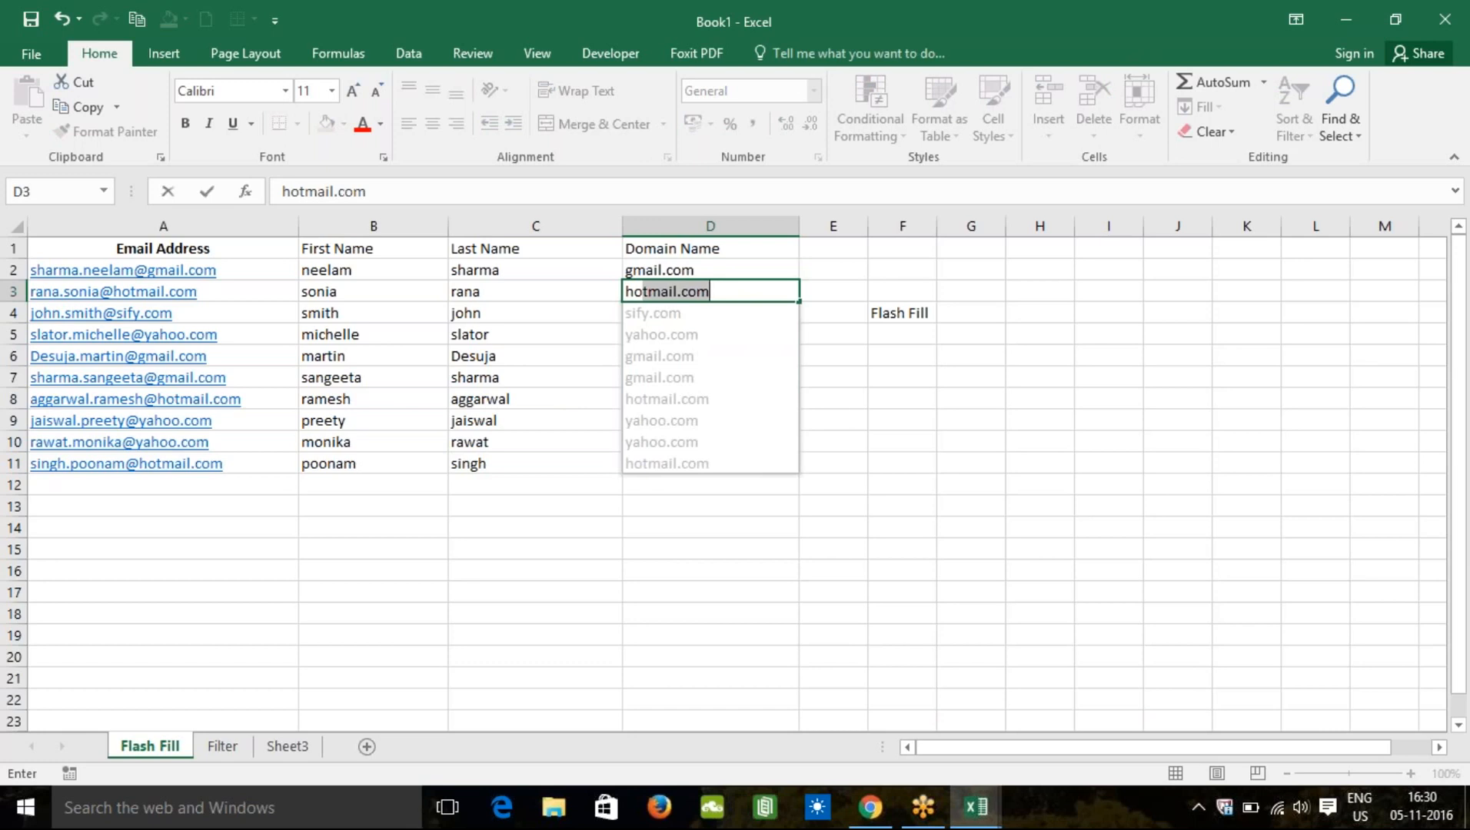
pyautogui.press('Return')
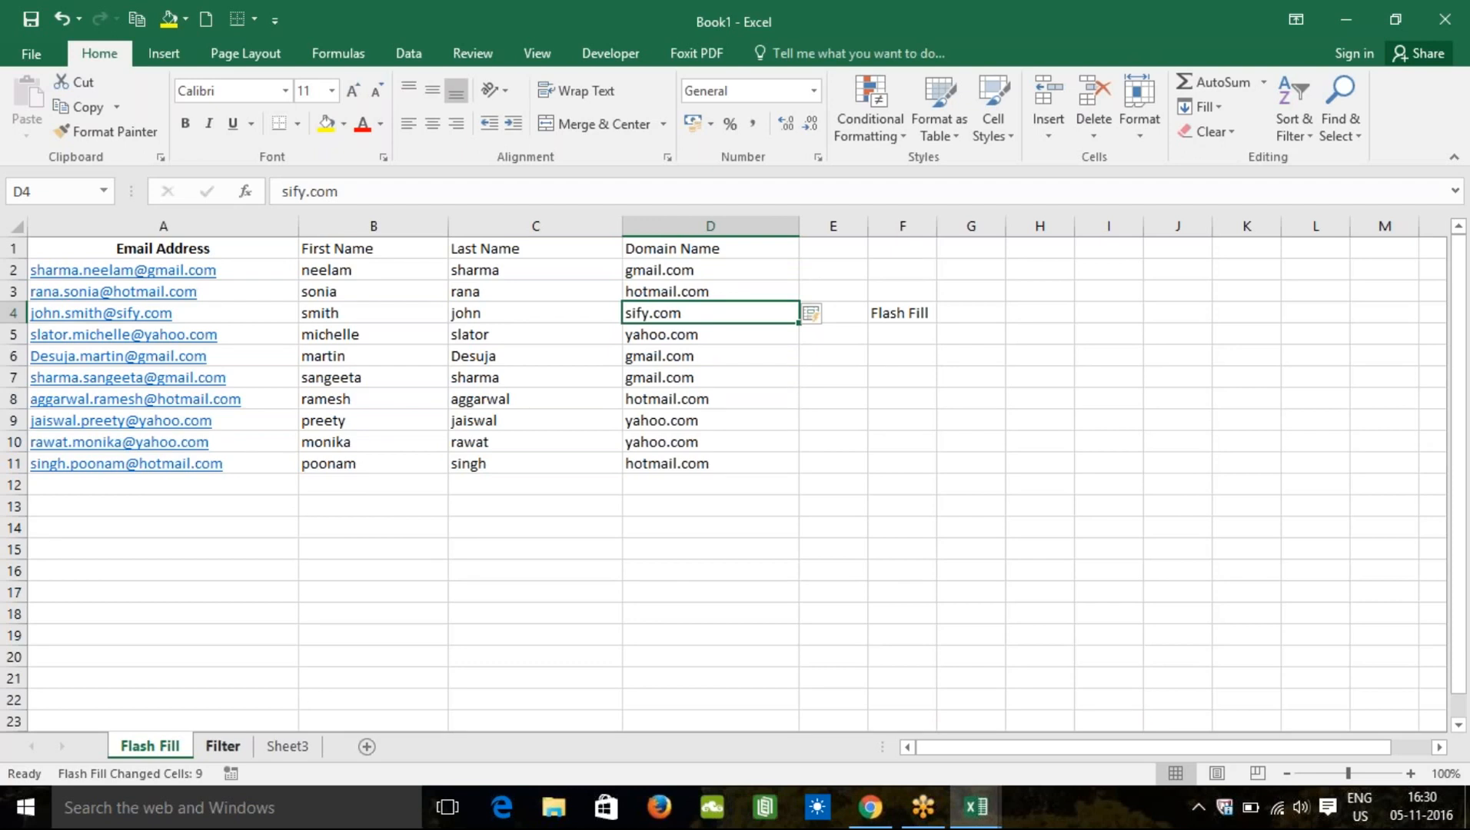
# Step: On the Filter sheet, turn on Filter for the Company, Industry, Q1 Sales and Q2 Sales headers
pyautogui.click(223, 746)
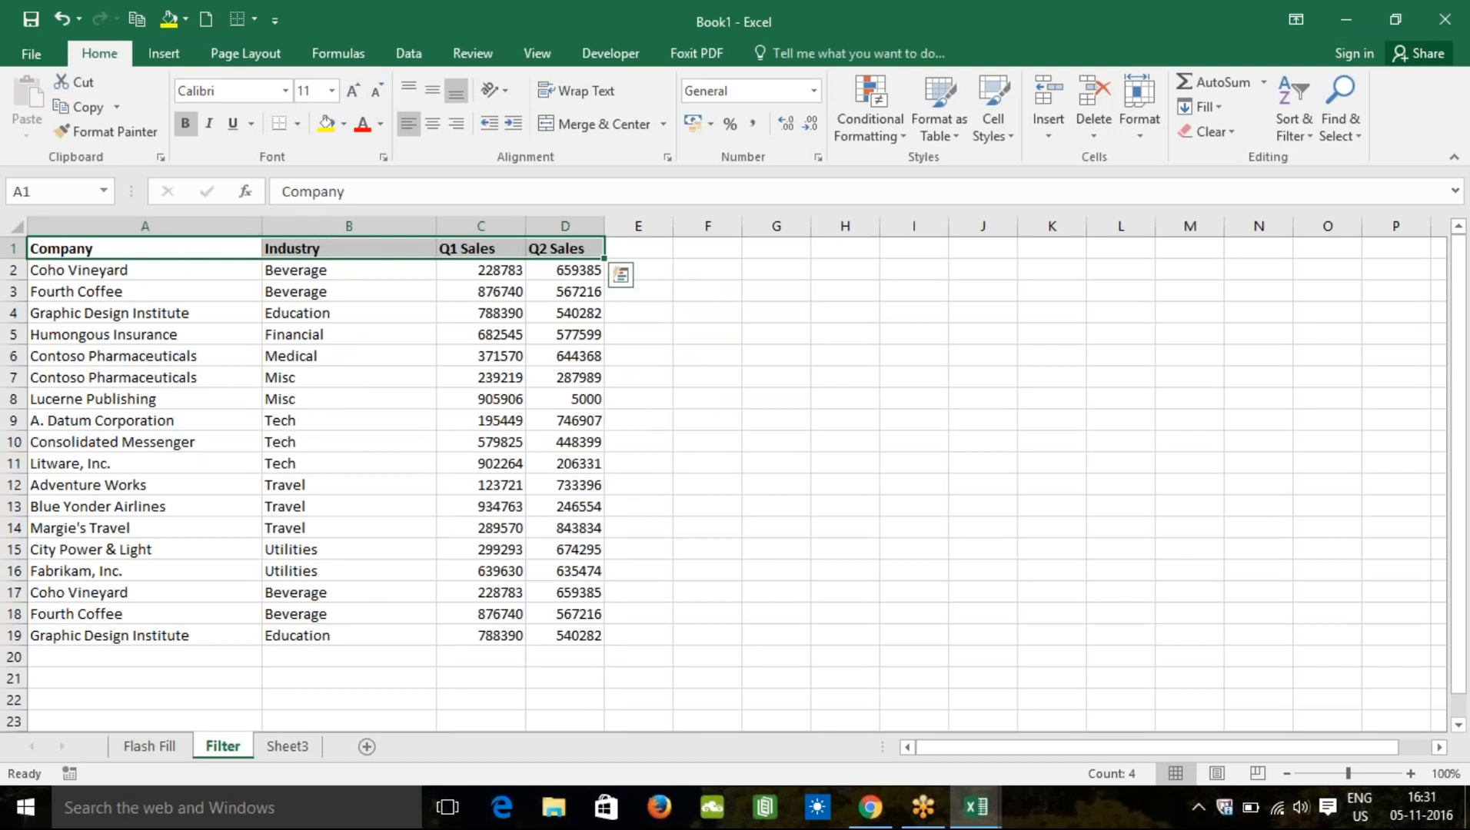
pyautogui.click(1315, 136)
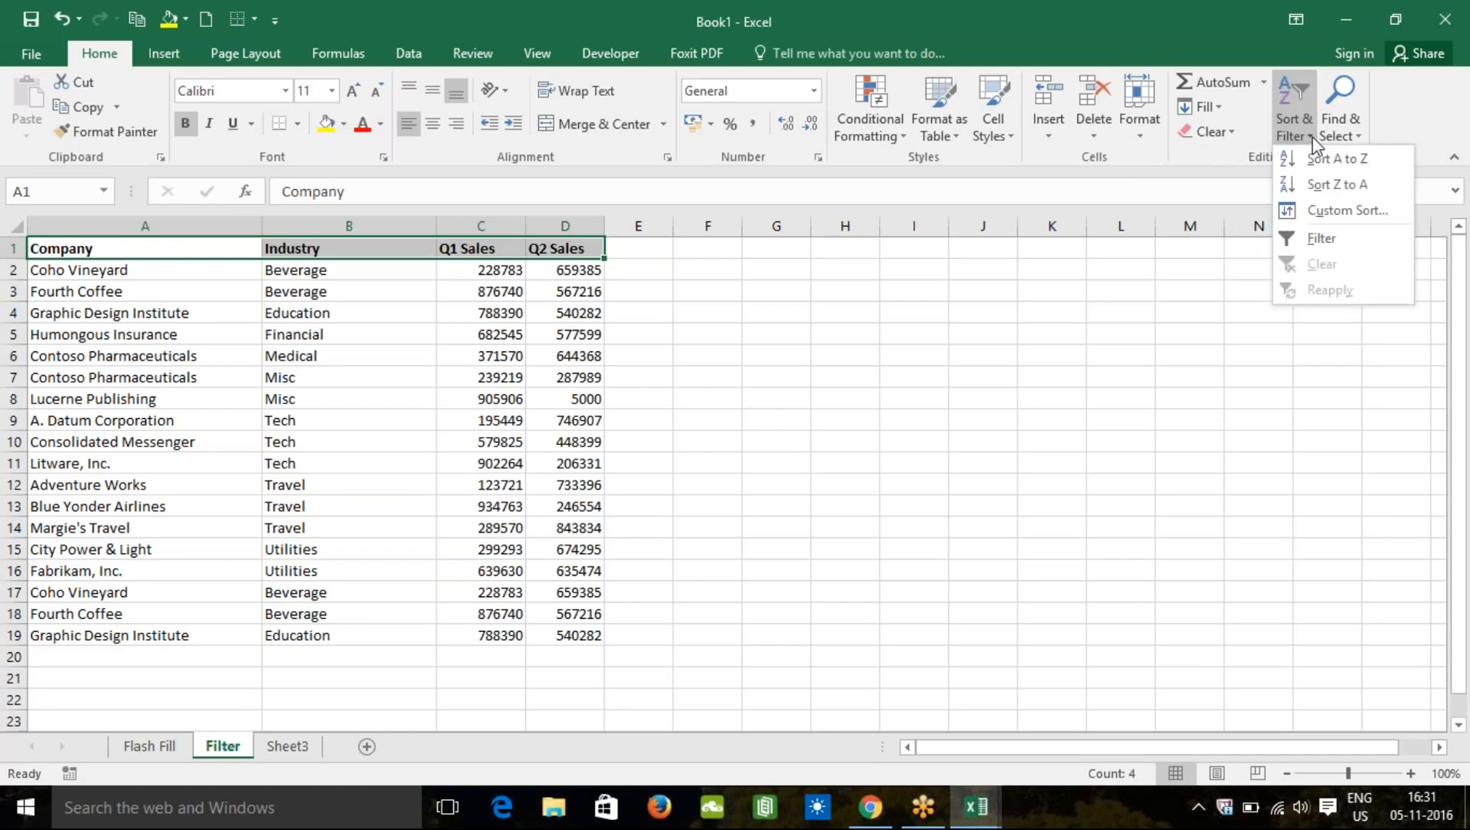
pyautogui.click(1319, 238)
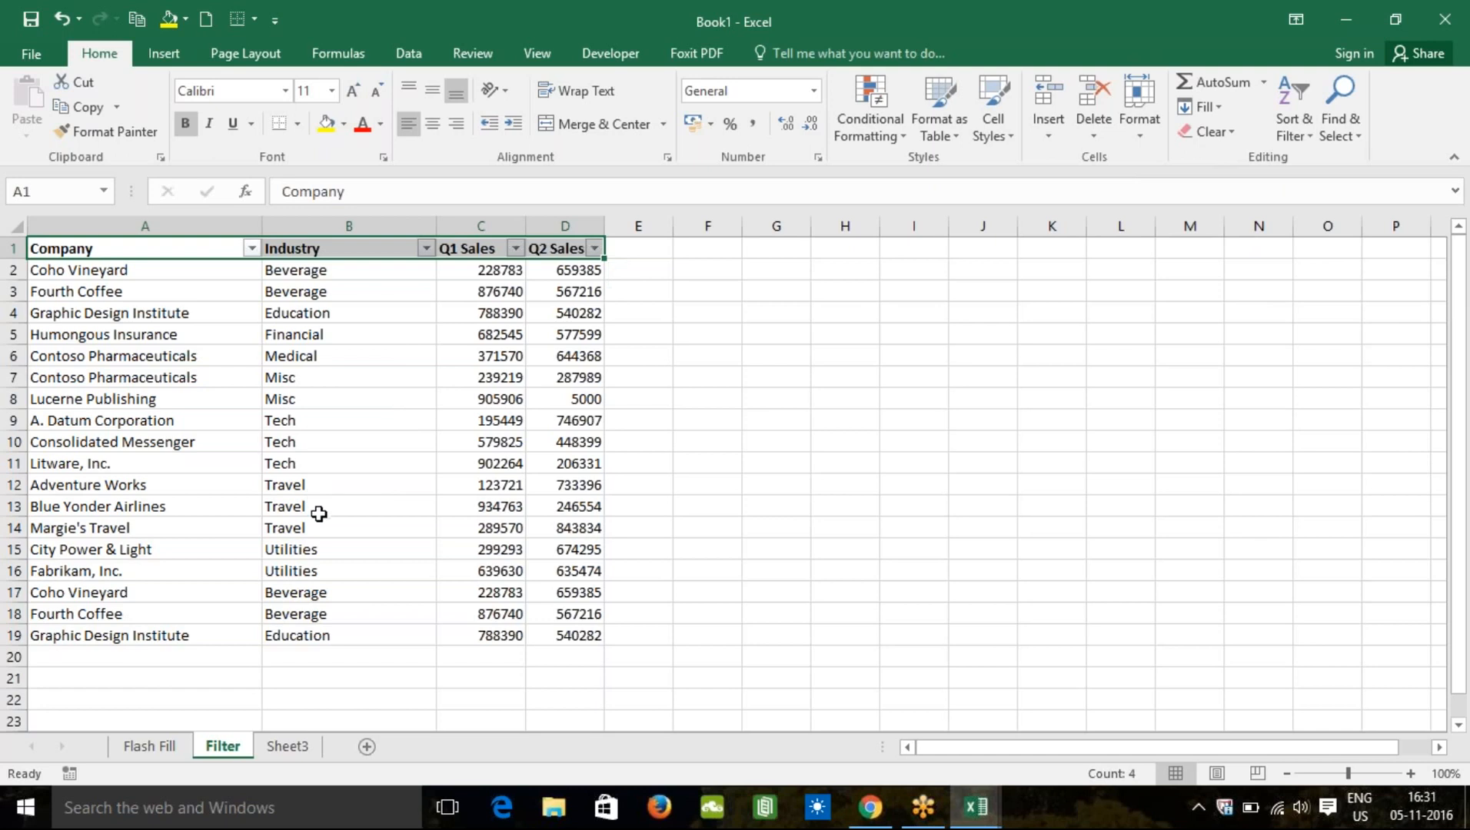
# Step: Filter the Industry column to Travel only, leaving 3 of 18 records
pyautogui.click(425, 248)
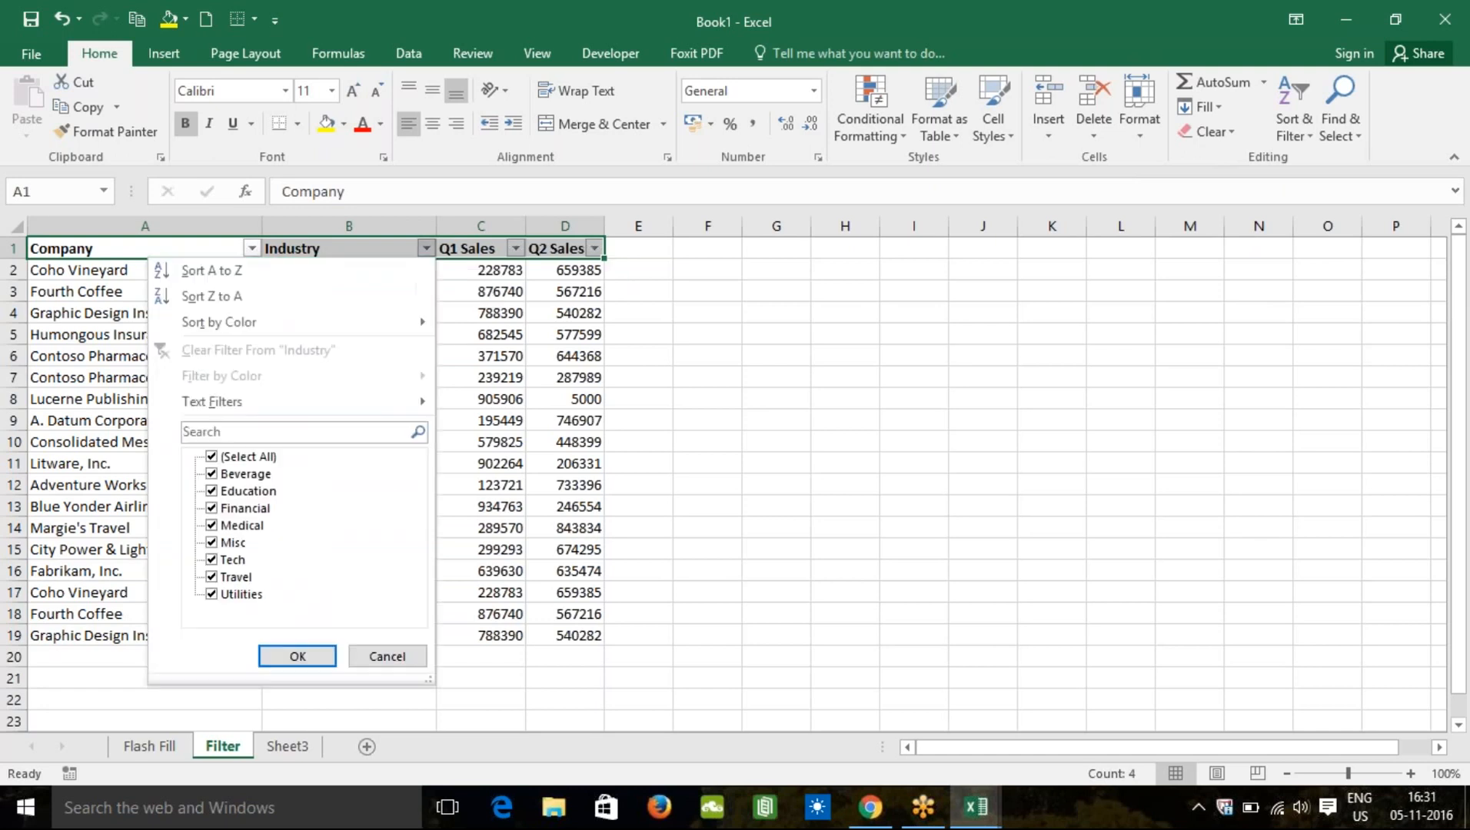
pyautogui.click(211, 457)
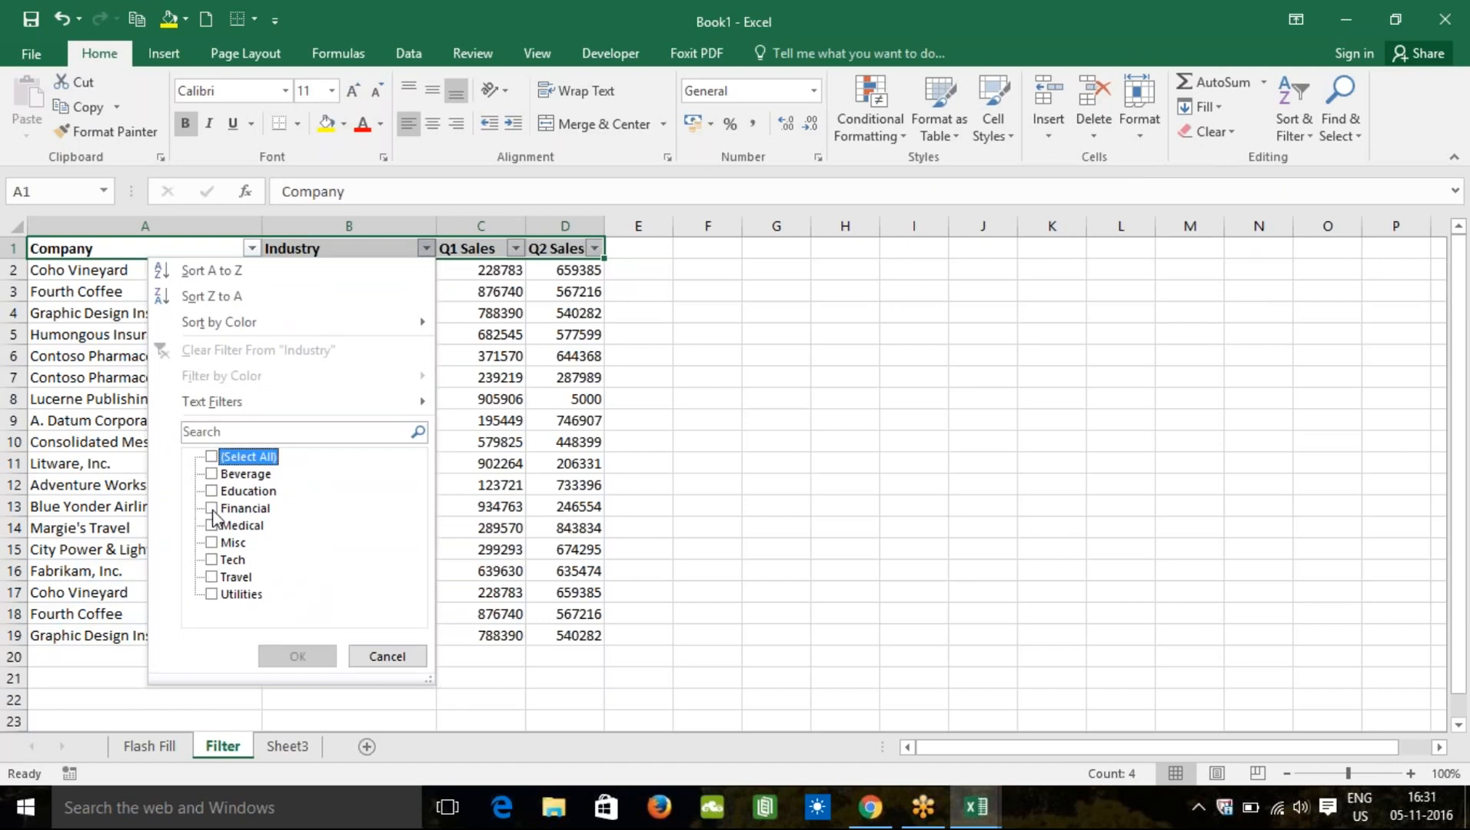
pyautogui.click(211, 578)
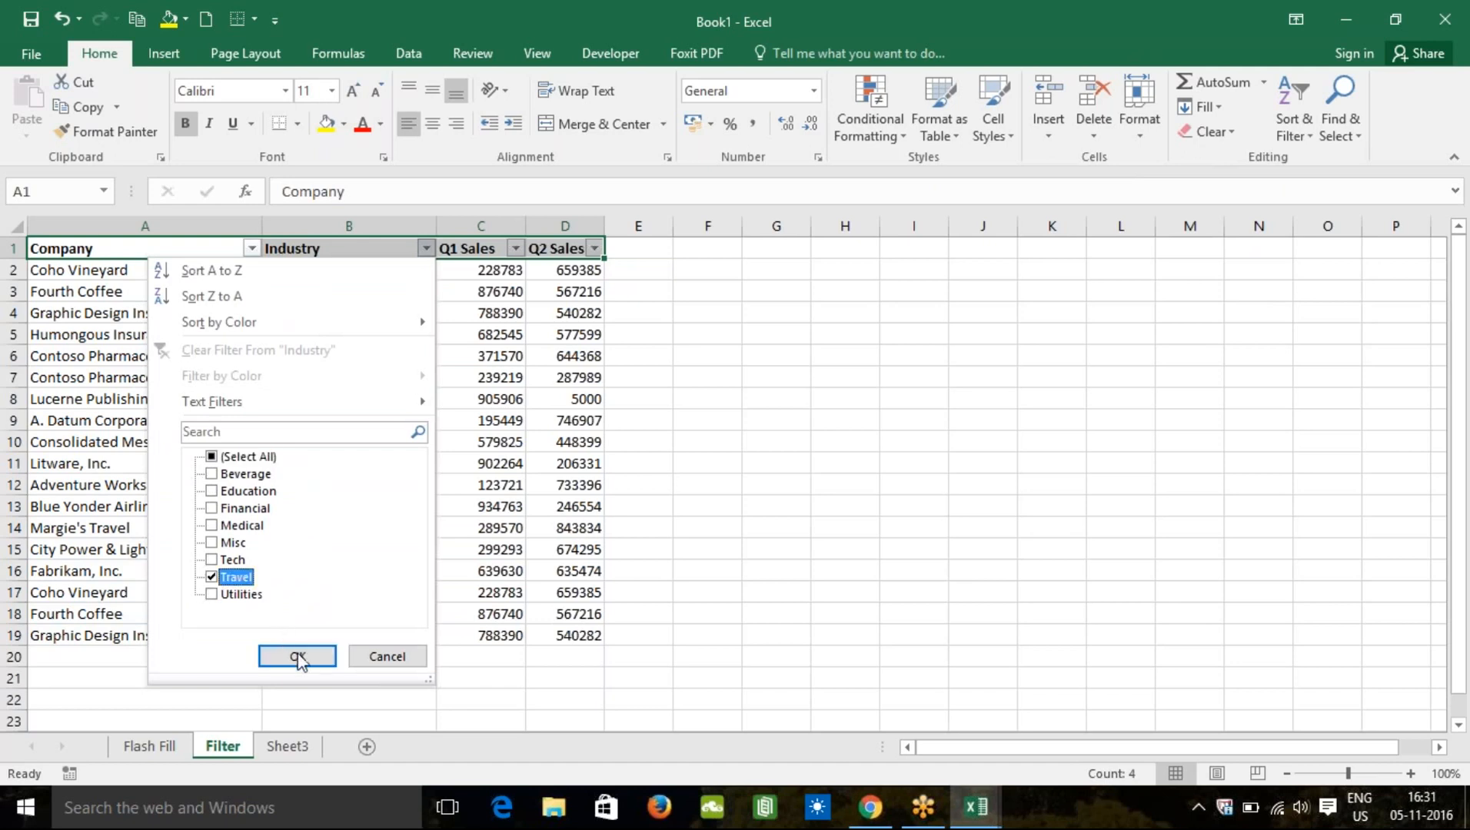
pyautogui.click(297, 658)
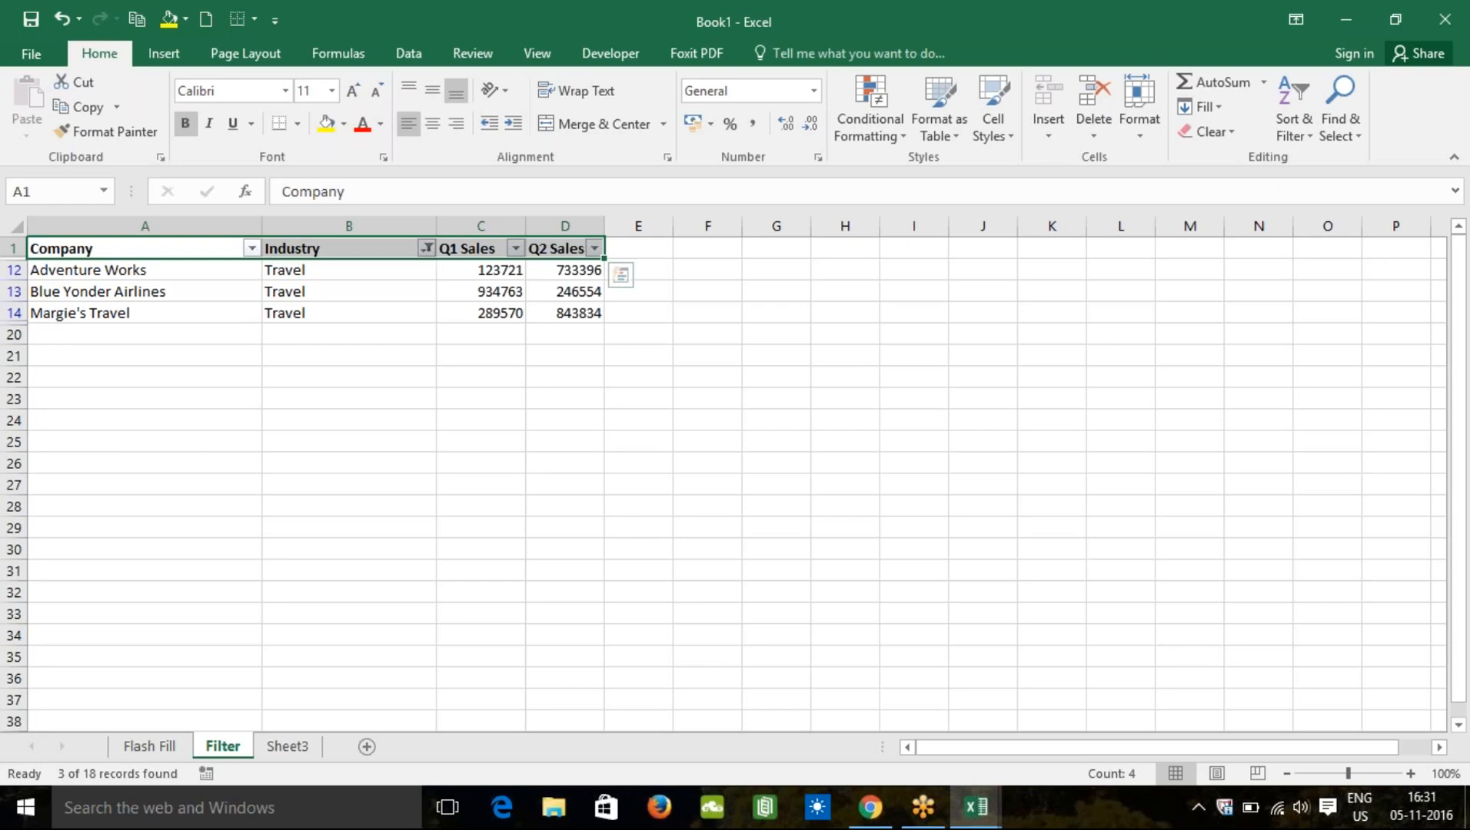
# Step: Apply a custom Industry equals Misc filter, leaving Contoso Pharmaceuticals and Lucerne Publishing
pyautogui.click(426, 250)
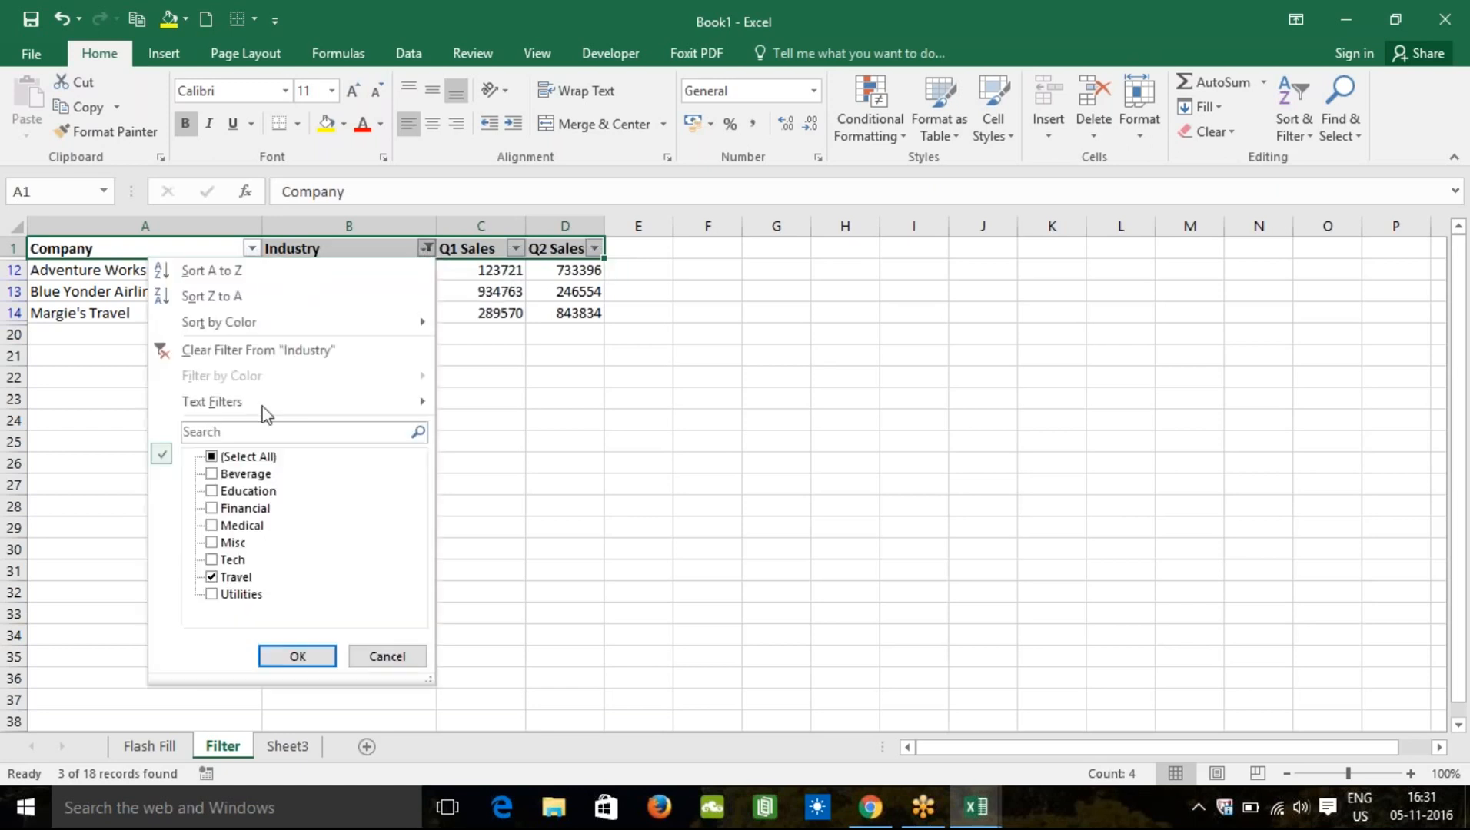
pyautogui.click(212, 457)
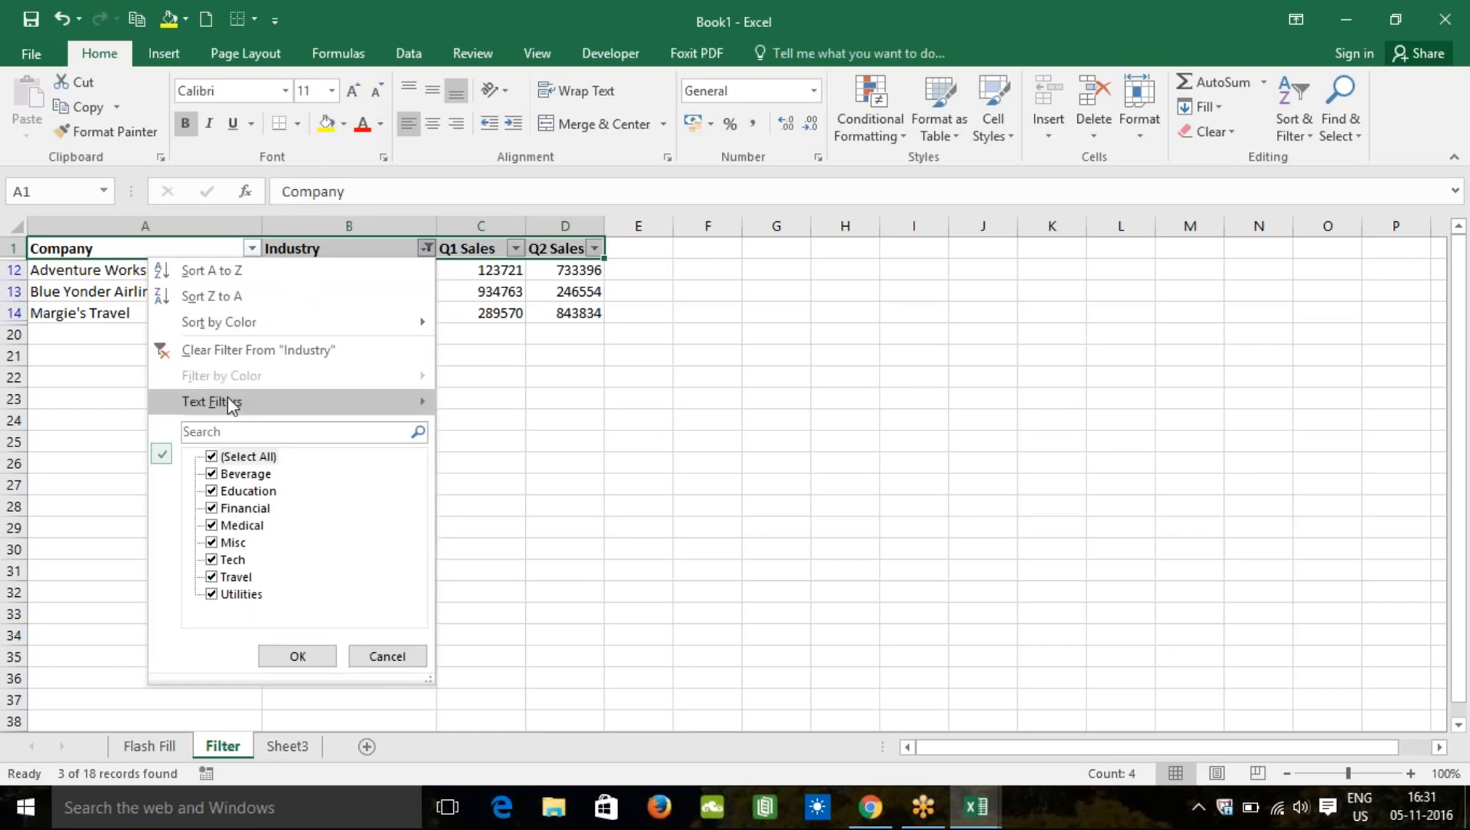
pyautogui.moveTo(323, 400)
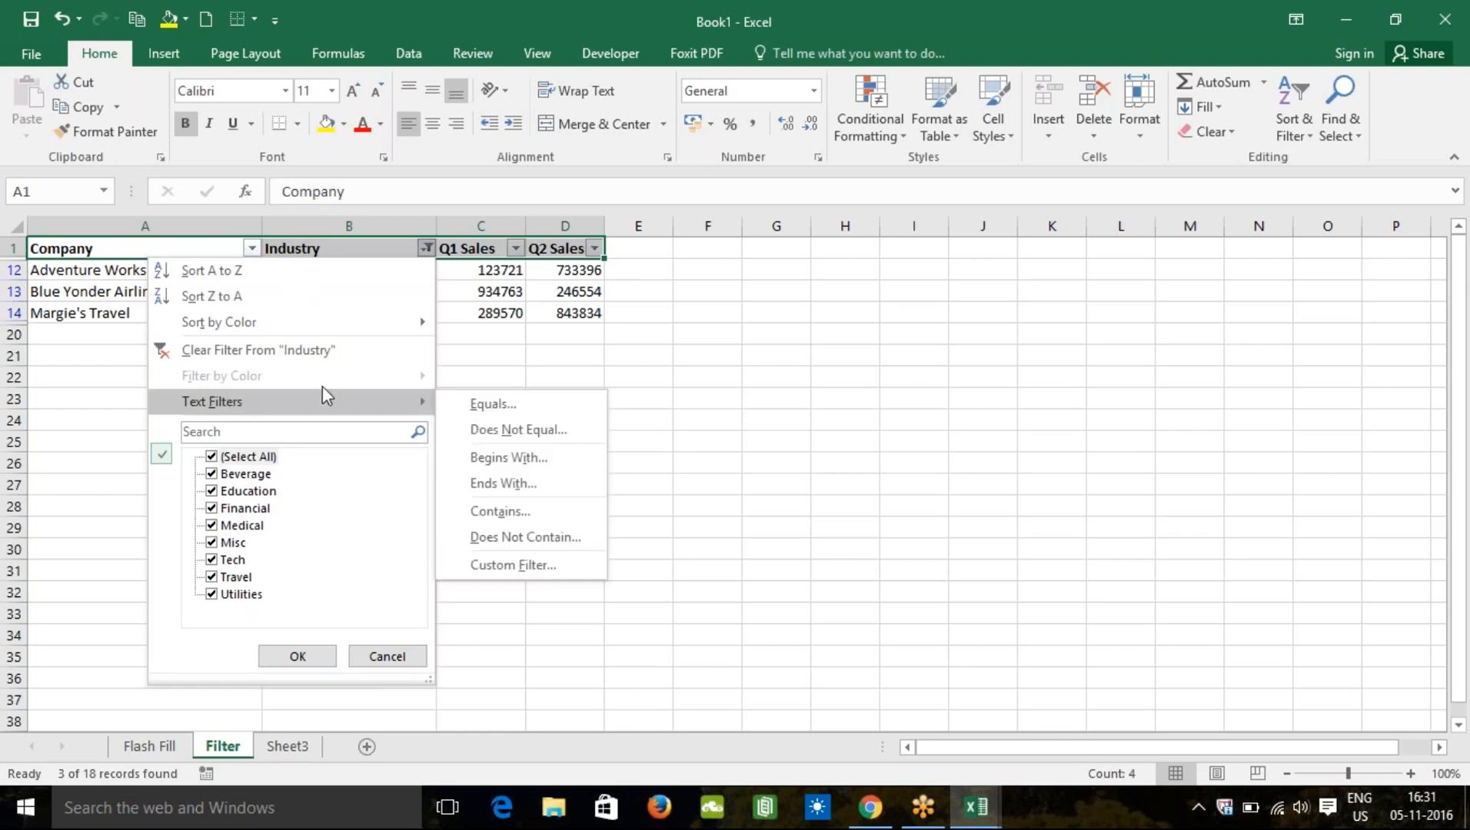
pyautogui.click(482, 406)
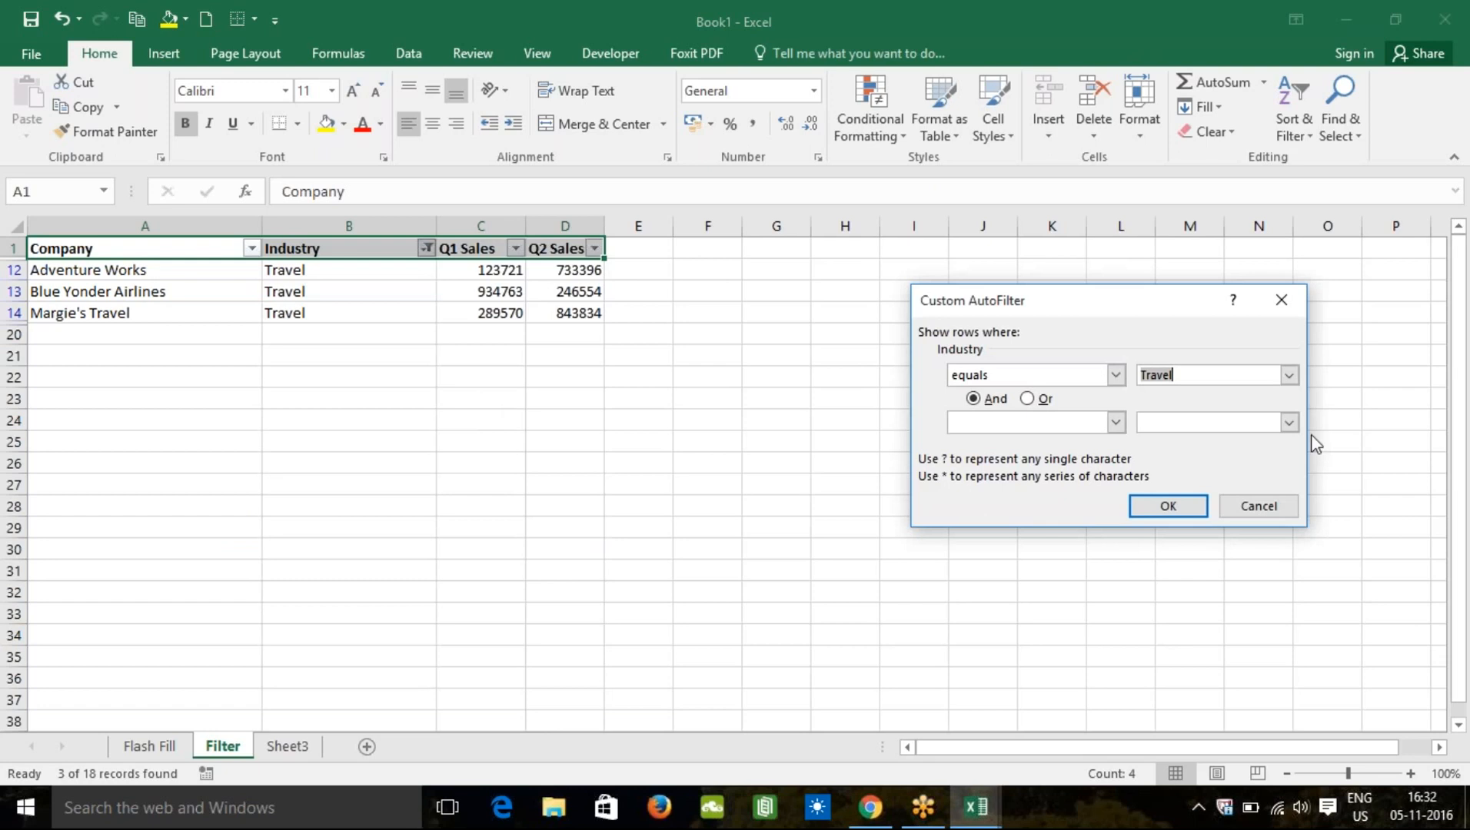
pyautogui.click(1289, 376)
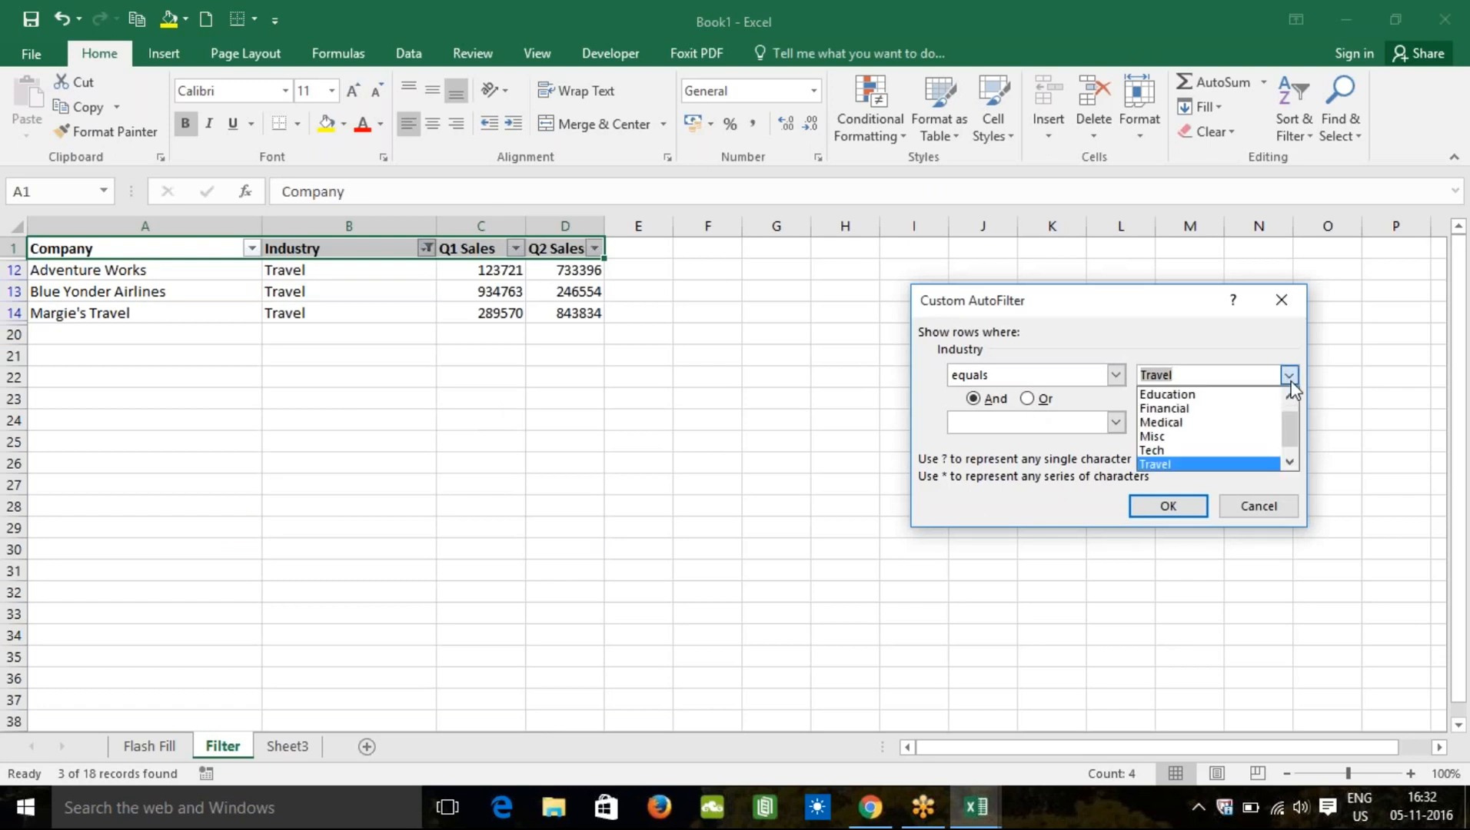
pyautogui.click(1189, 436)
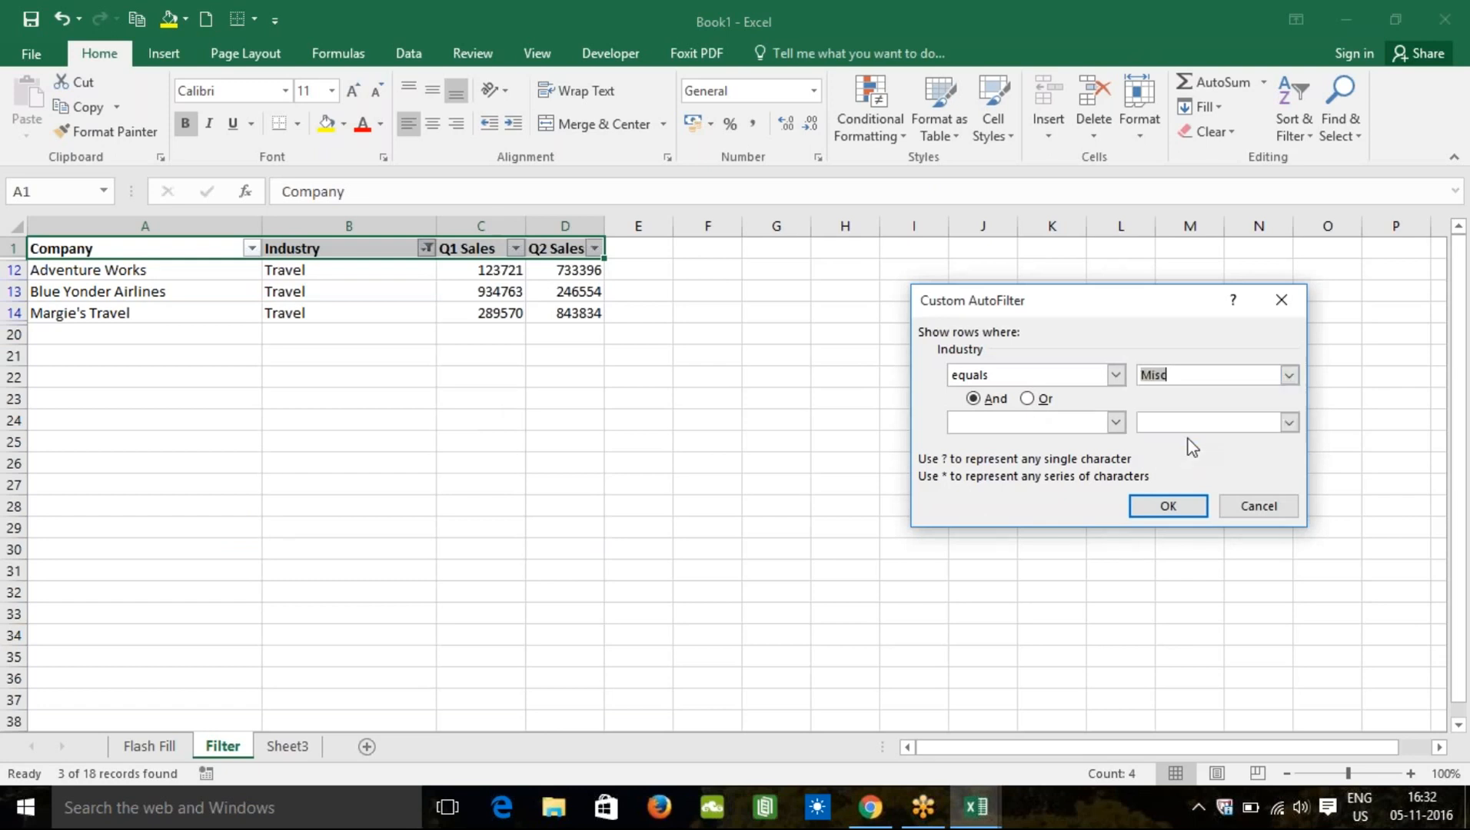
pyautogui.click(1168, 507)
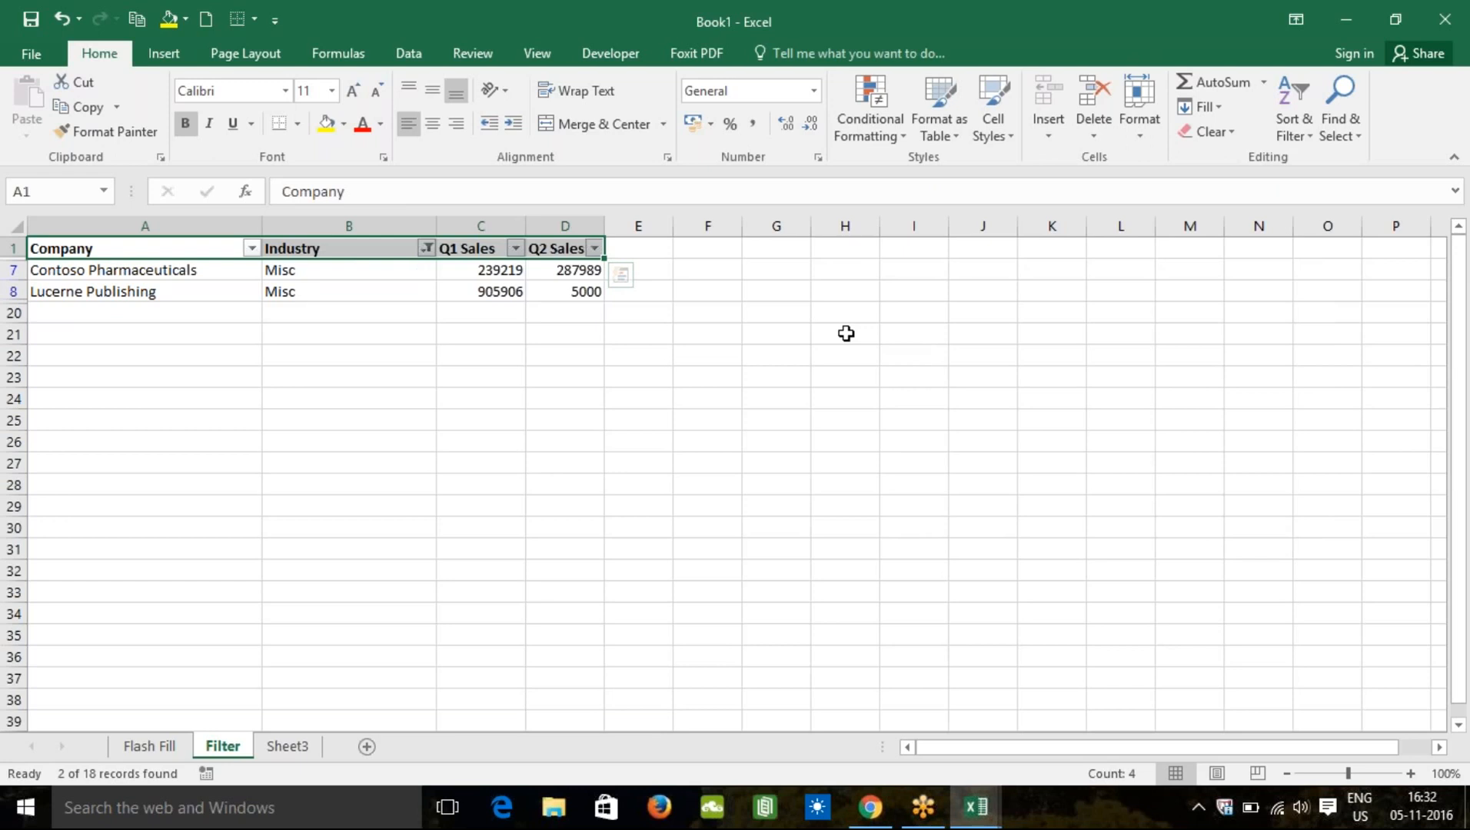
# Step: Clear the Industry filter and switch filtering off so all 18 records show
pyautogui.click(1234, 135)
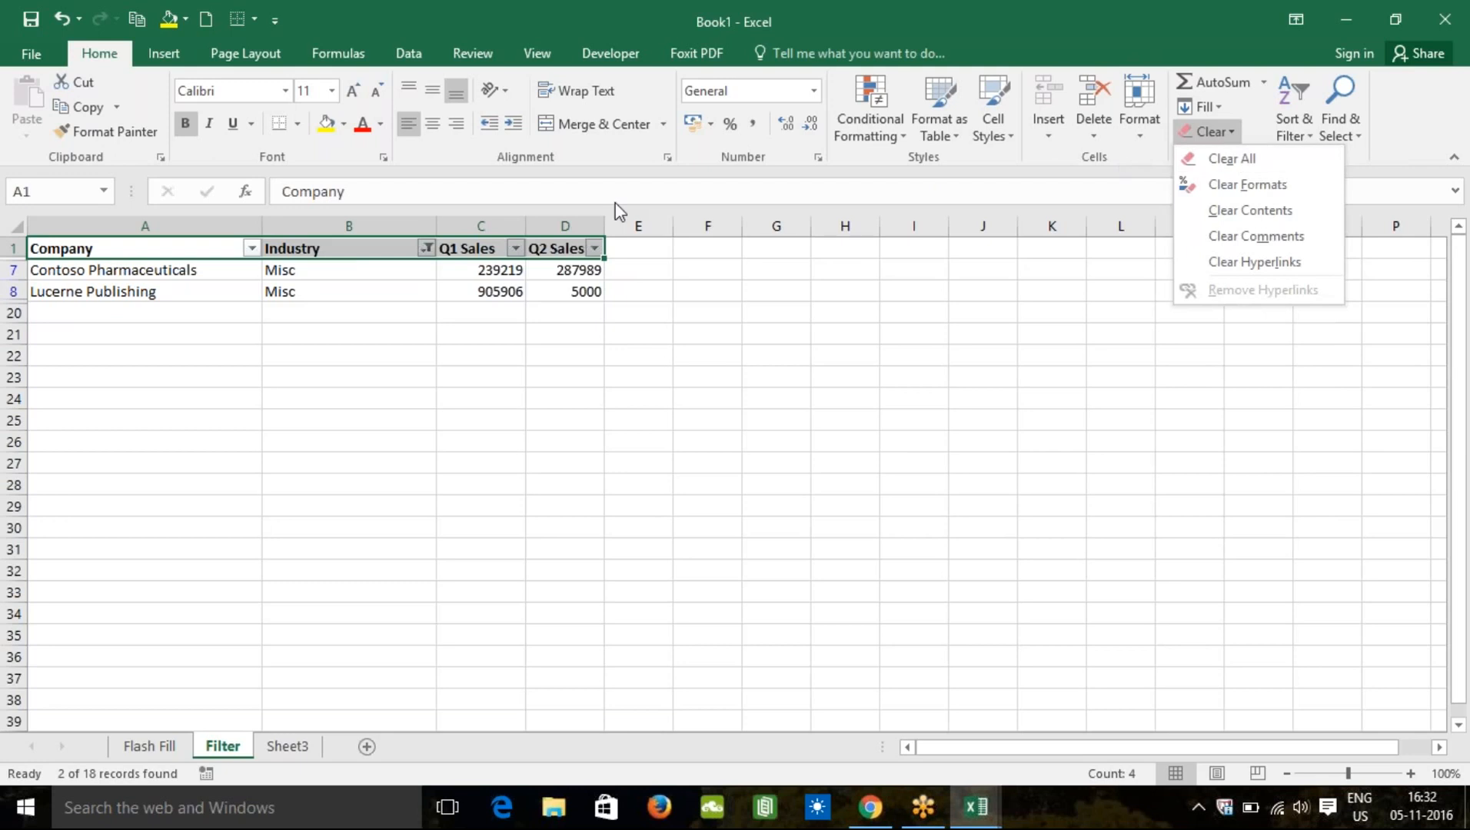
pyautogui.click(425, 252)
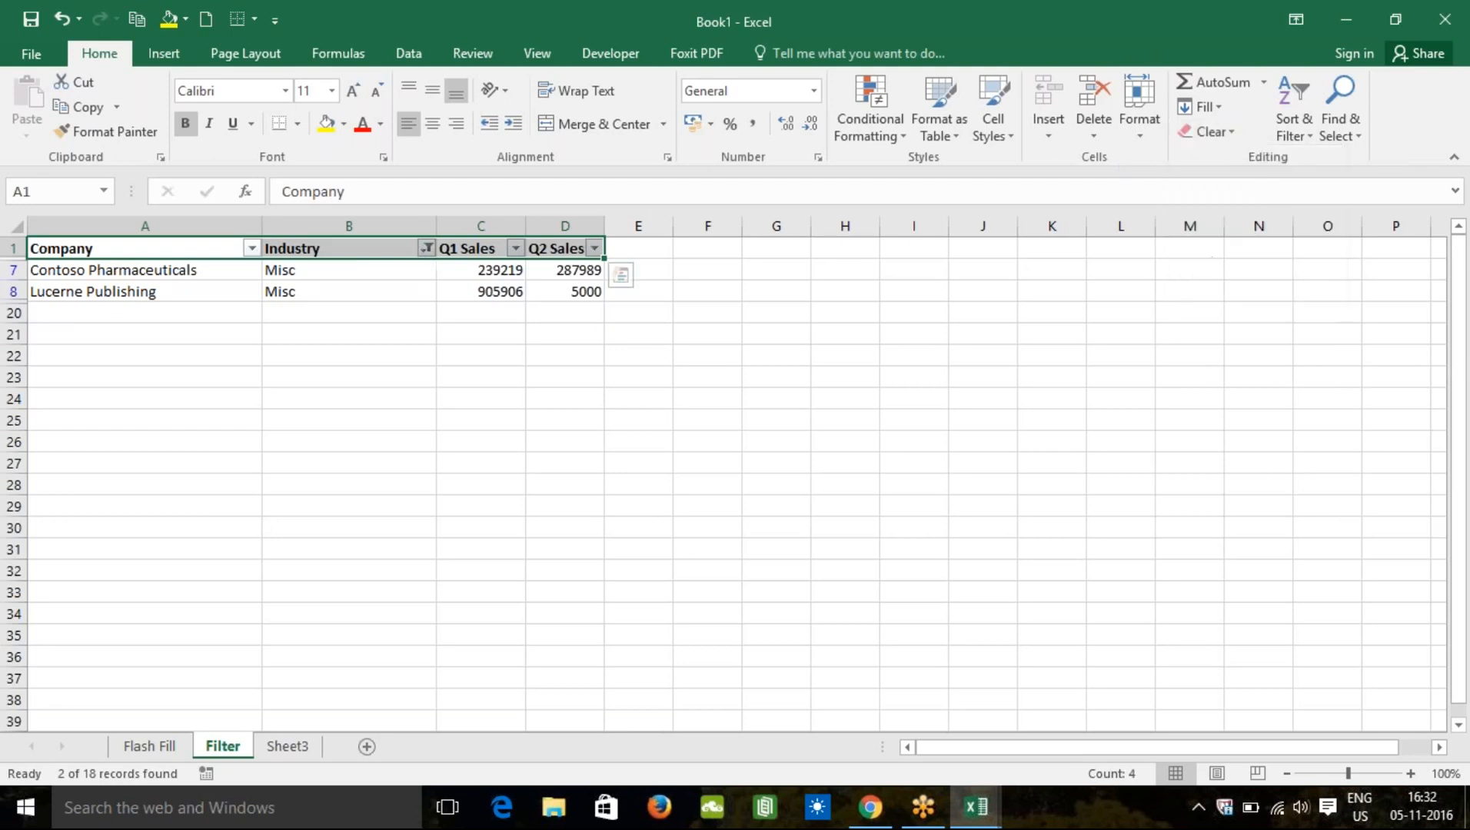
pyautogui.click(425, 247)
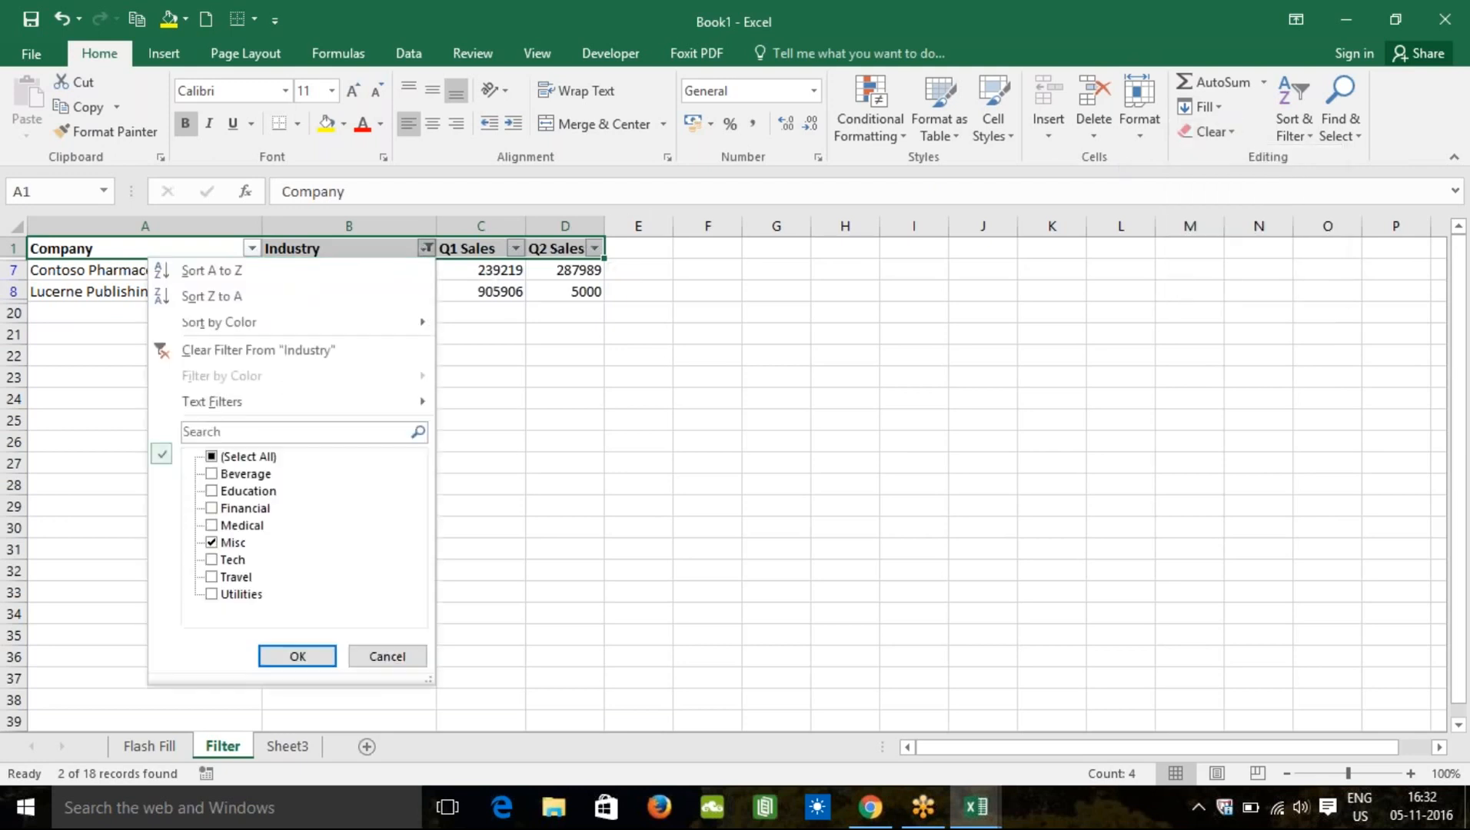
pyautogui.click(289, 352)
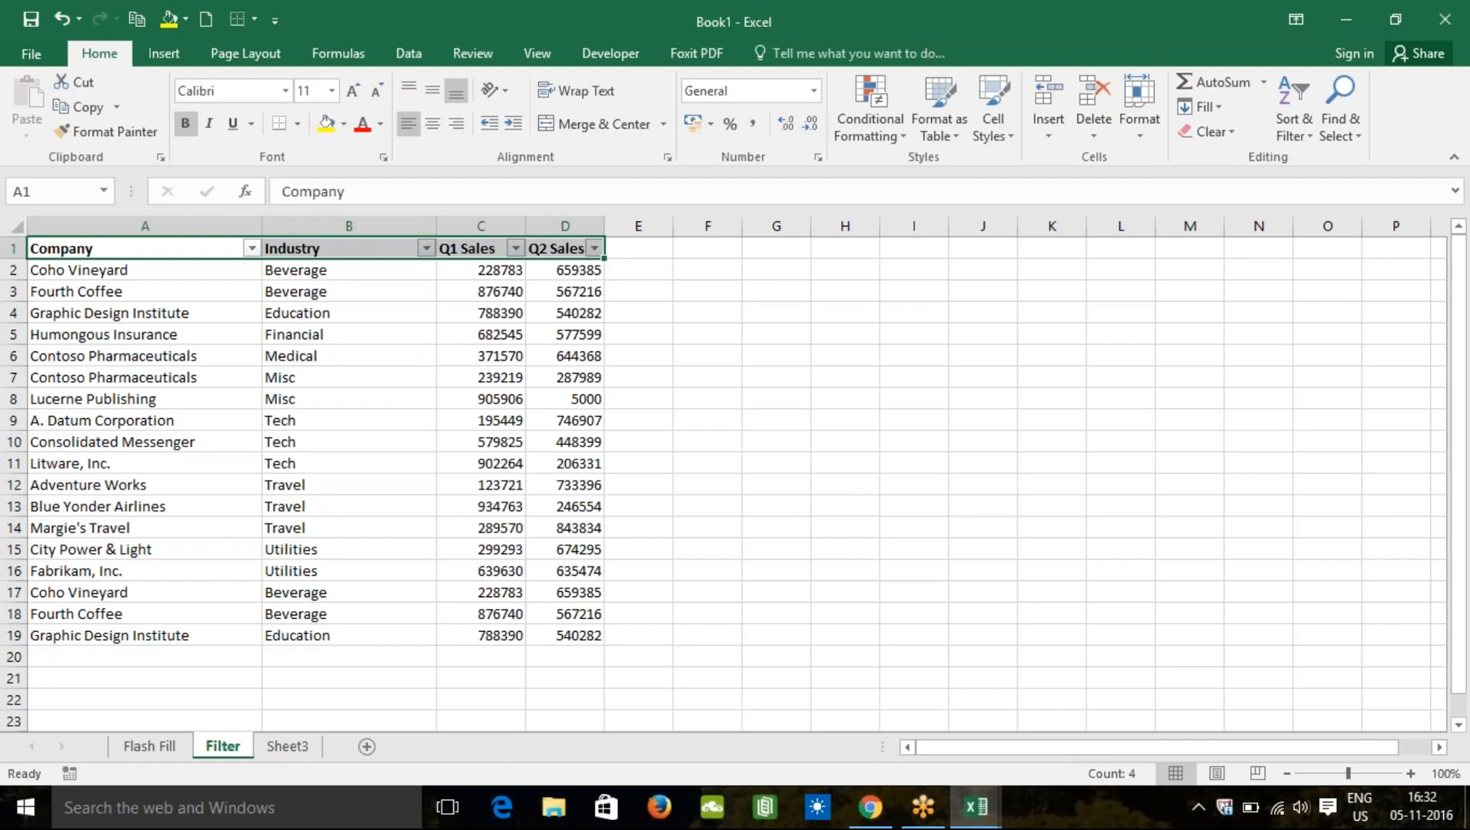
pyautogui.click(1315, 138)
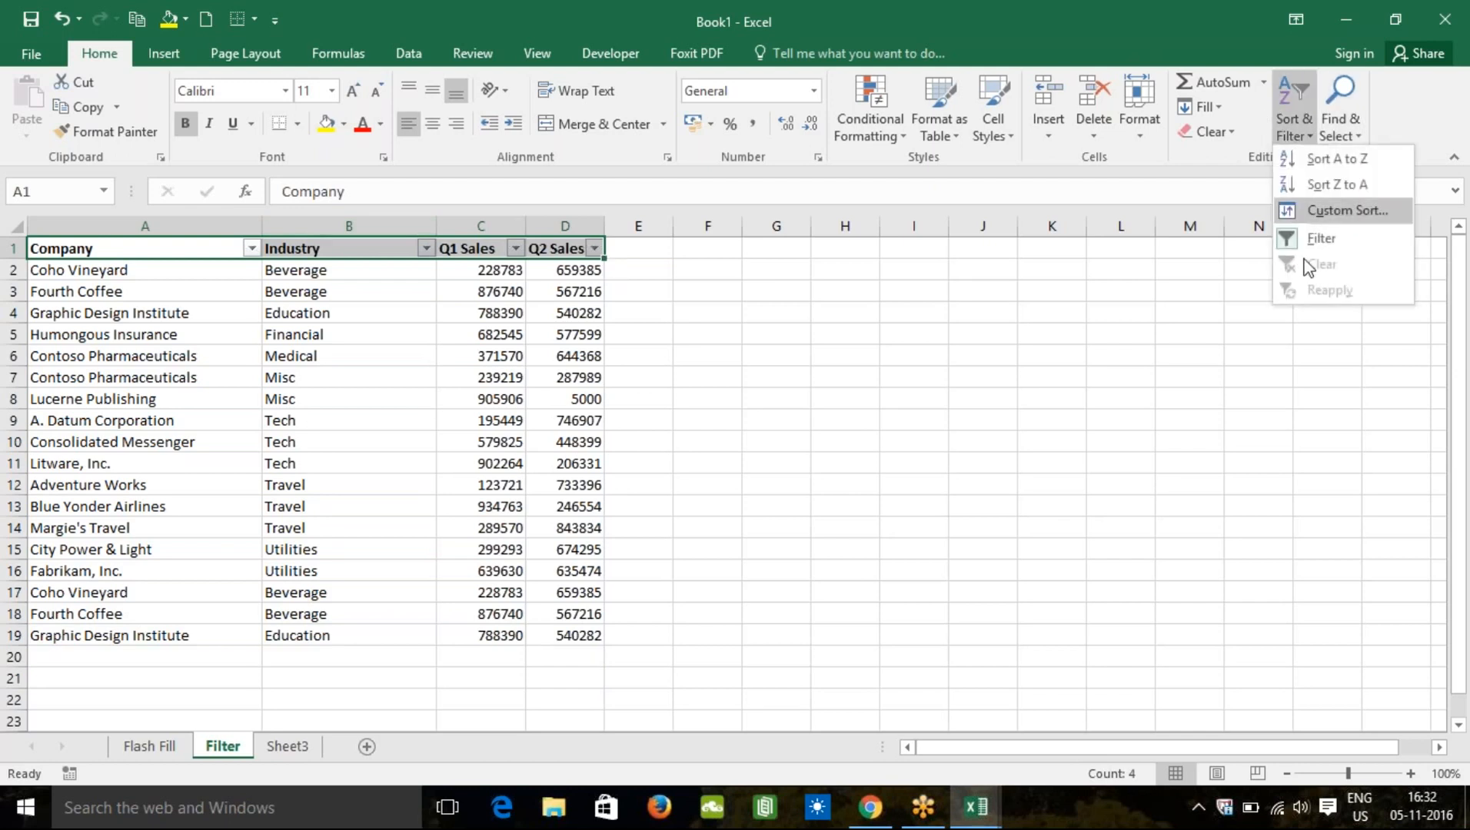
pyautogui.click(1313, 240)
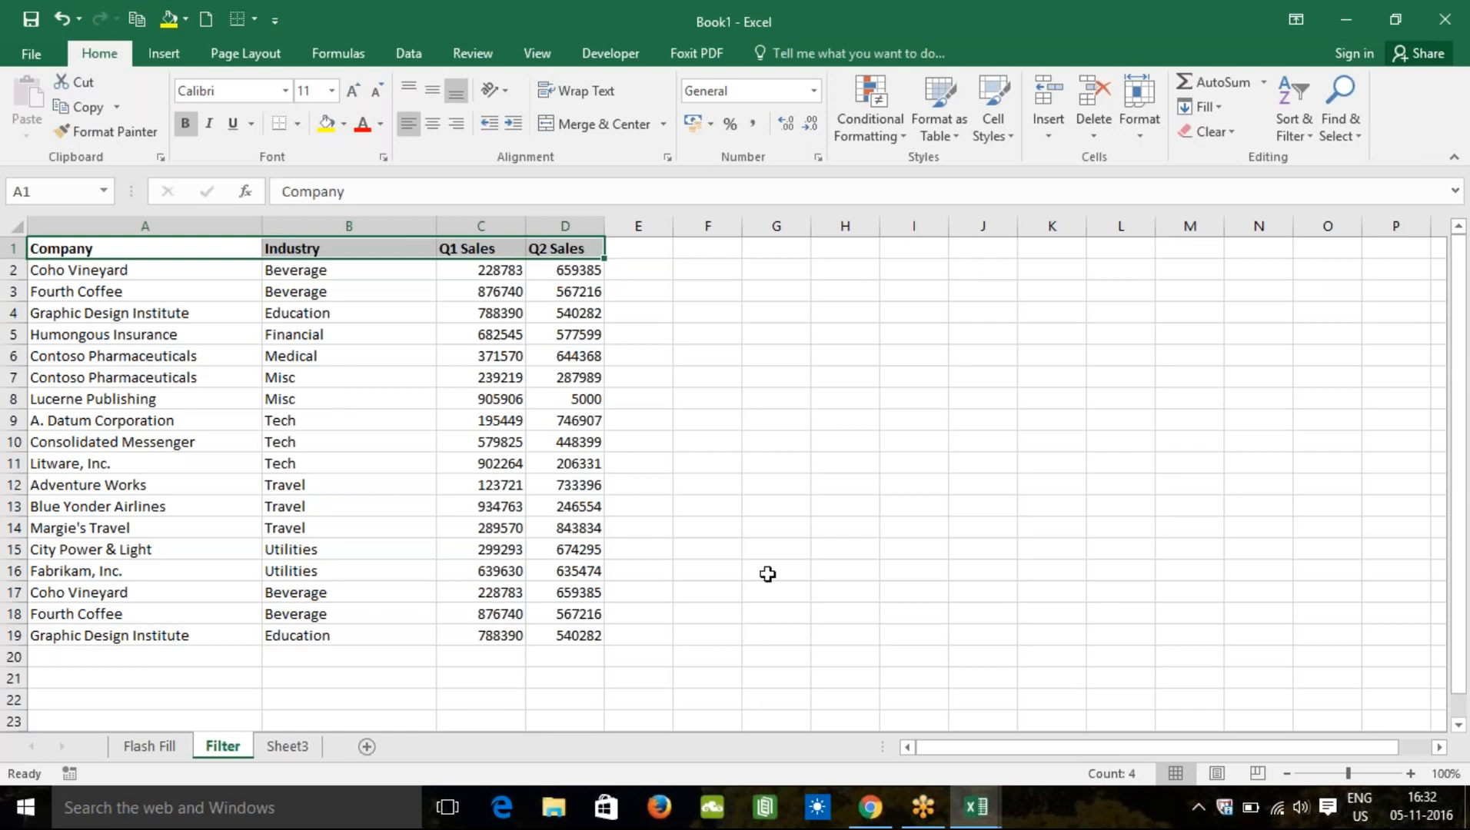
# Step: Switch to Sheet3 and select cell F10 for the first answer
pyautogui.click(286, 746)
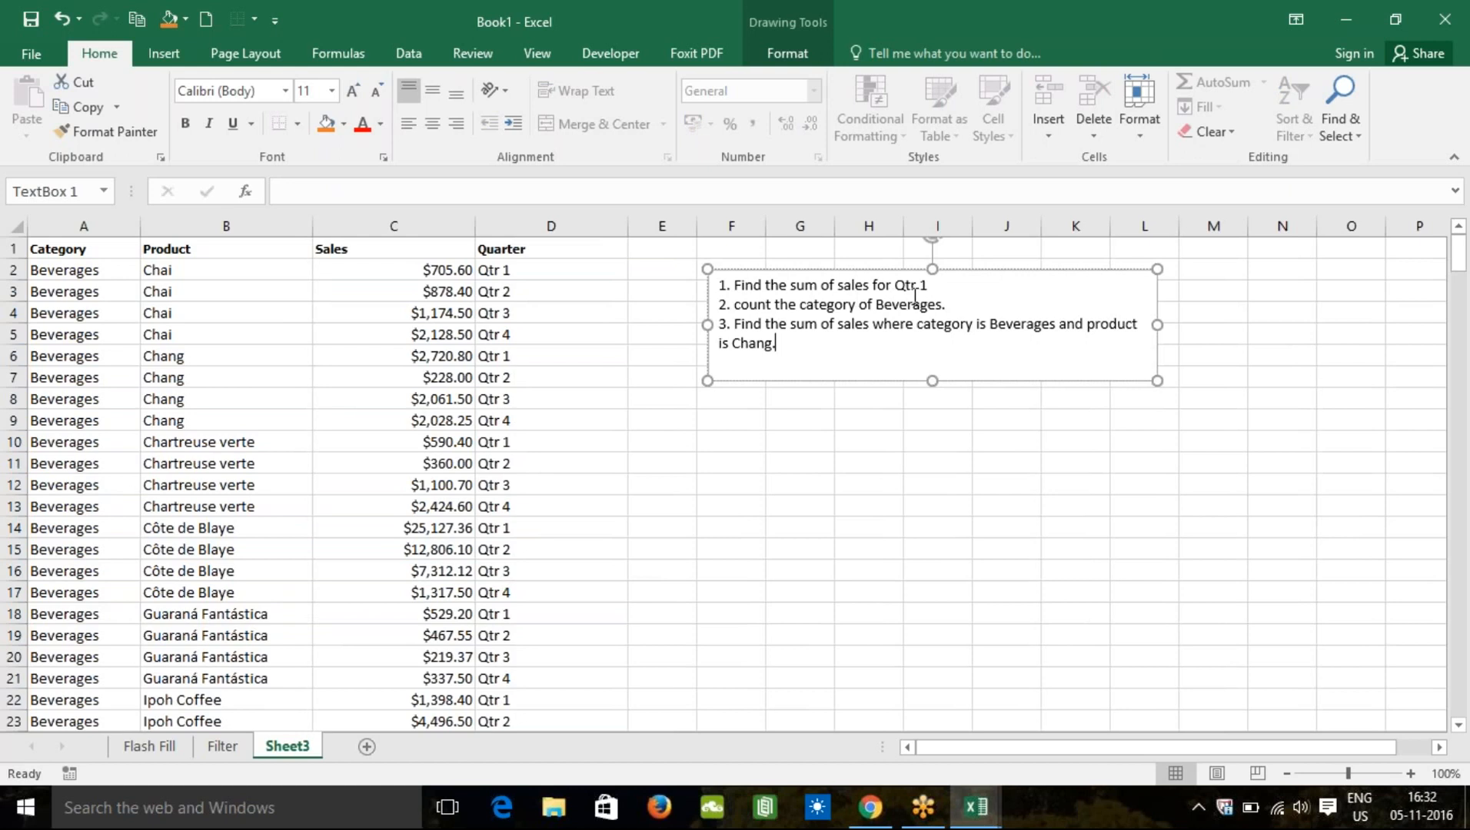
pyautogui.click(712, 445)
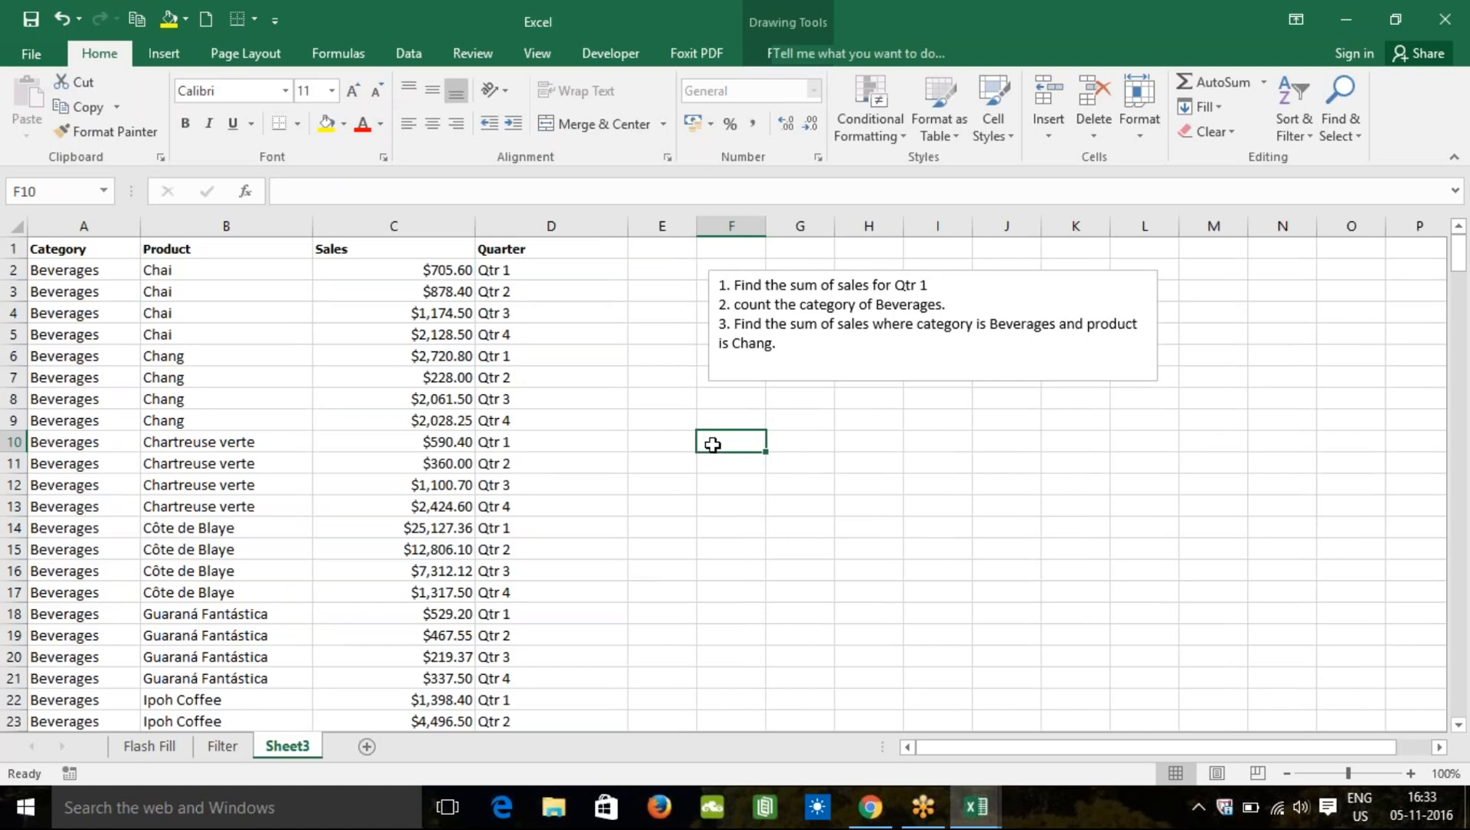
# Step: Start a SUMIF in F10 with criteria range D2:D287 and criterion "Qtr 1"
pyautogui.write('=s')
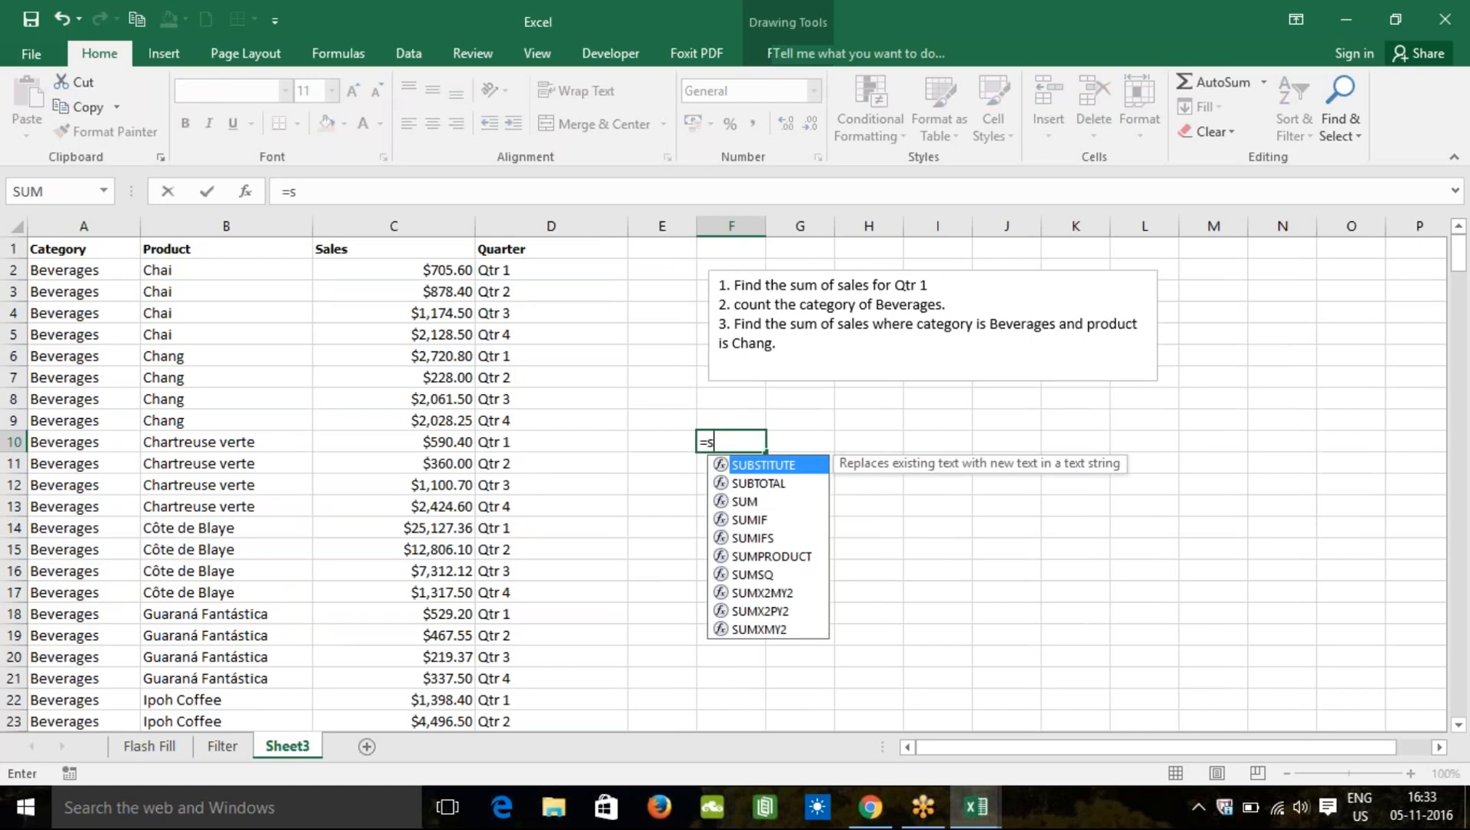
pyautogui.write('umif(')
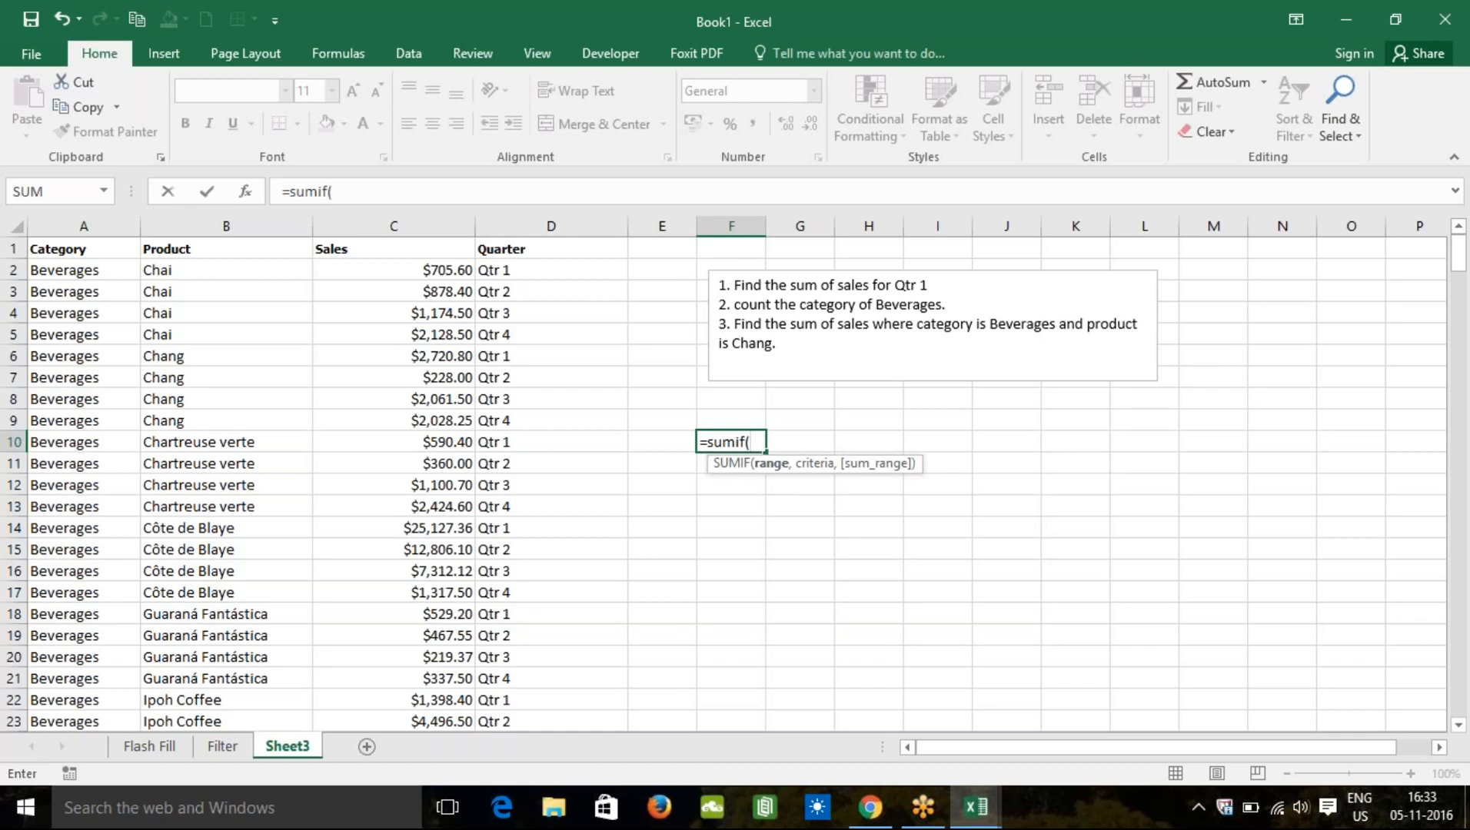
pyautogui.click(551, 269)
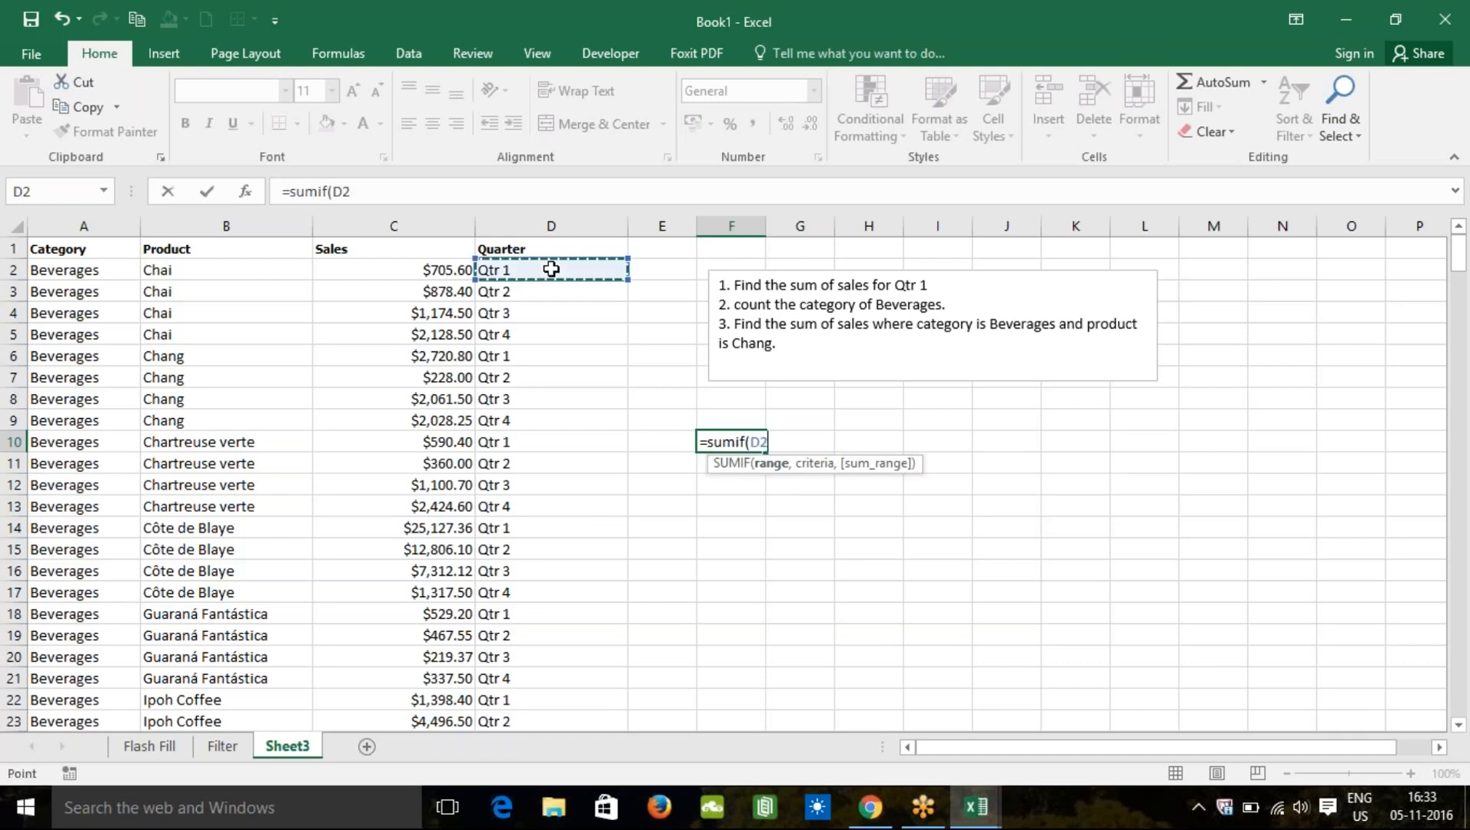
pyautogui.hotkey('shift', 'Down')
pyautogui.hotkey('shift', 'Down')
pyautogui.hotkey('shift', 'Down')
pyautogui.hotkey('shift', 'Down')
pyautogui.hotkey('shift', 'Down')
pyautogui.hotkey('shift', 'Down')
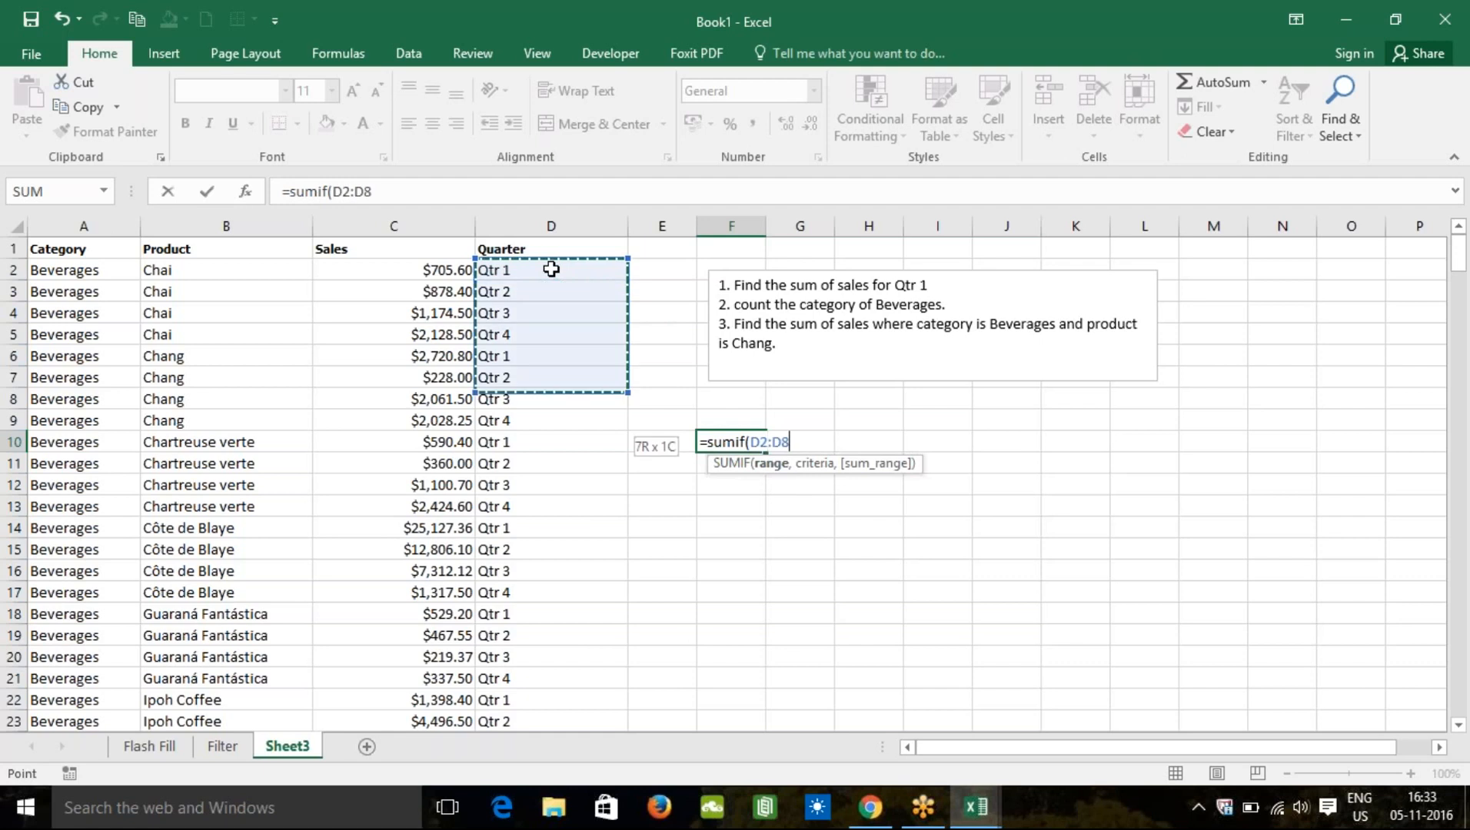
pyautogui.hotkey('shift', 'Down')
pyautogui.rightClick(769, 455)
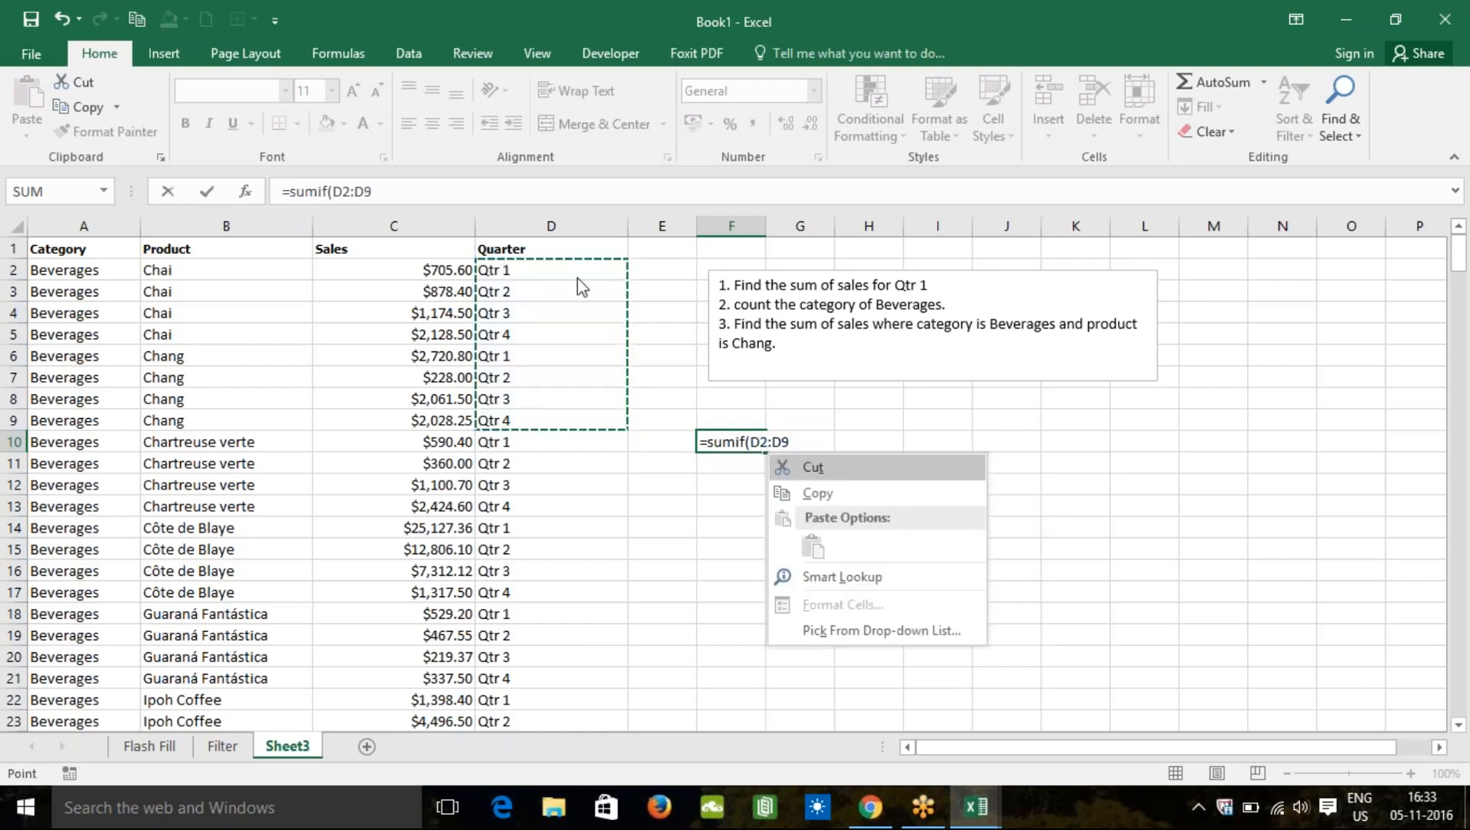
pyautogui.press('Down')
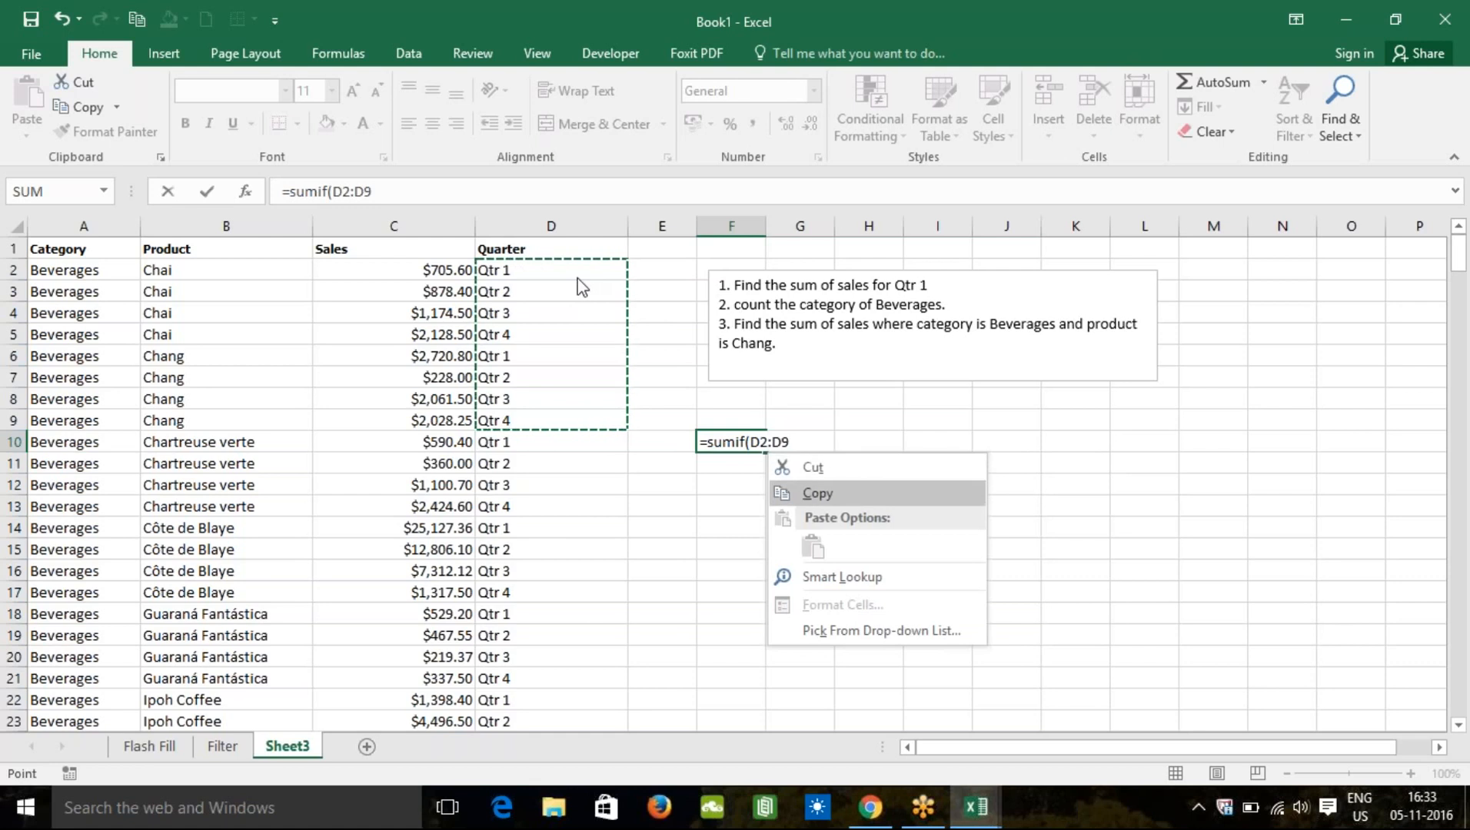
pyautogui.press('Up')
pyautogui.press('Escape')
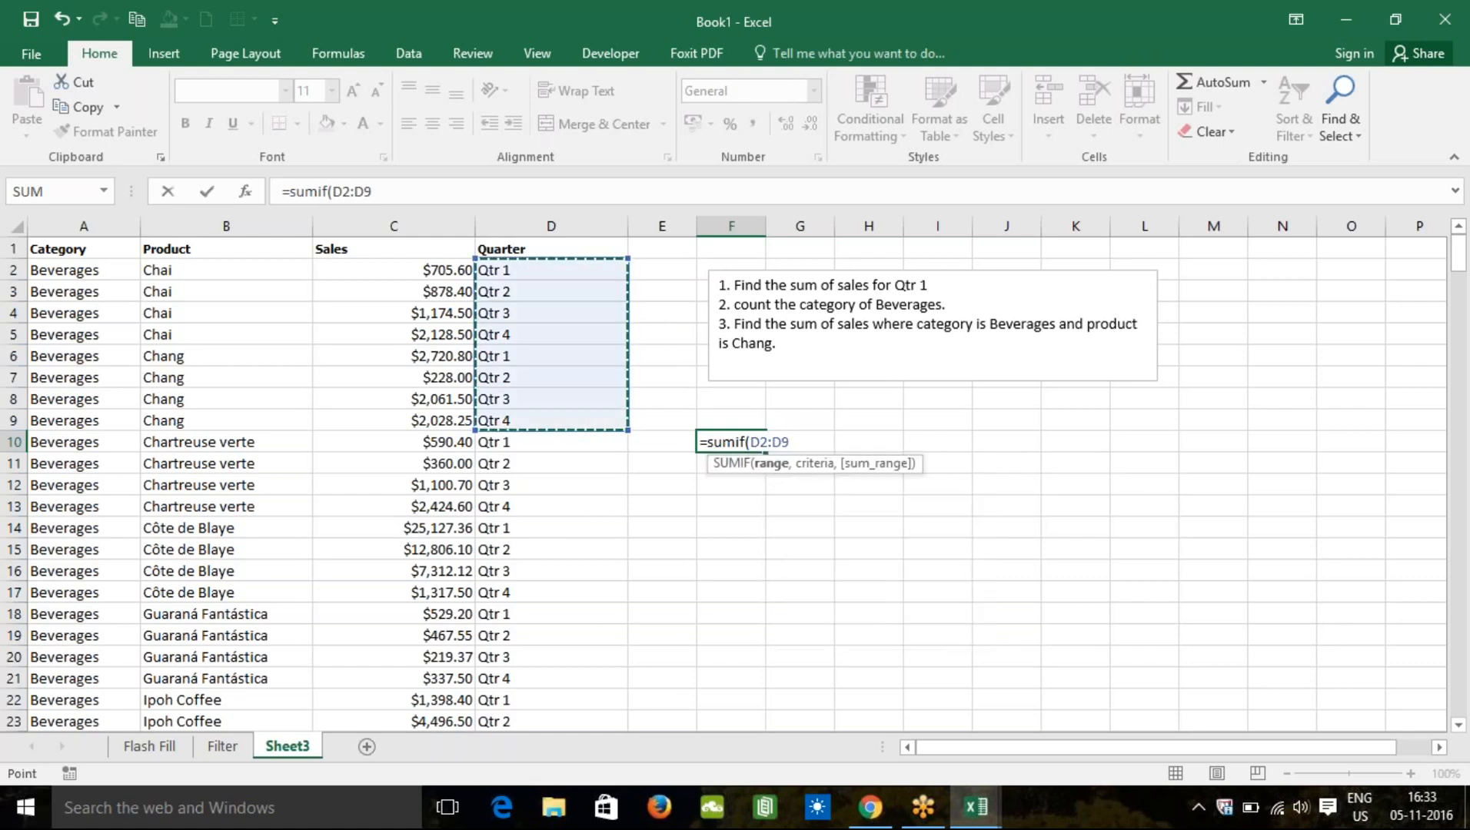
pyautogui.write('+')
pyautogui.hotkey('ctrl', 'shift', 'Down')
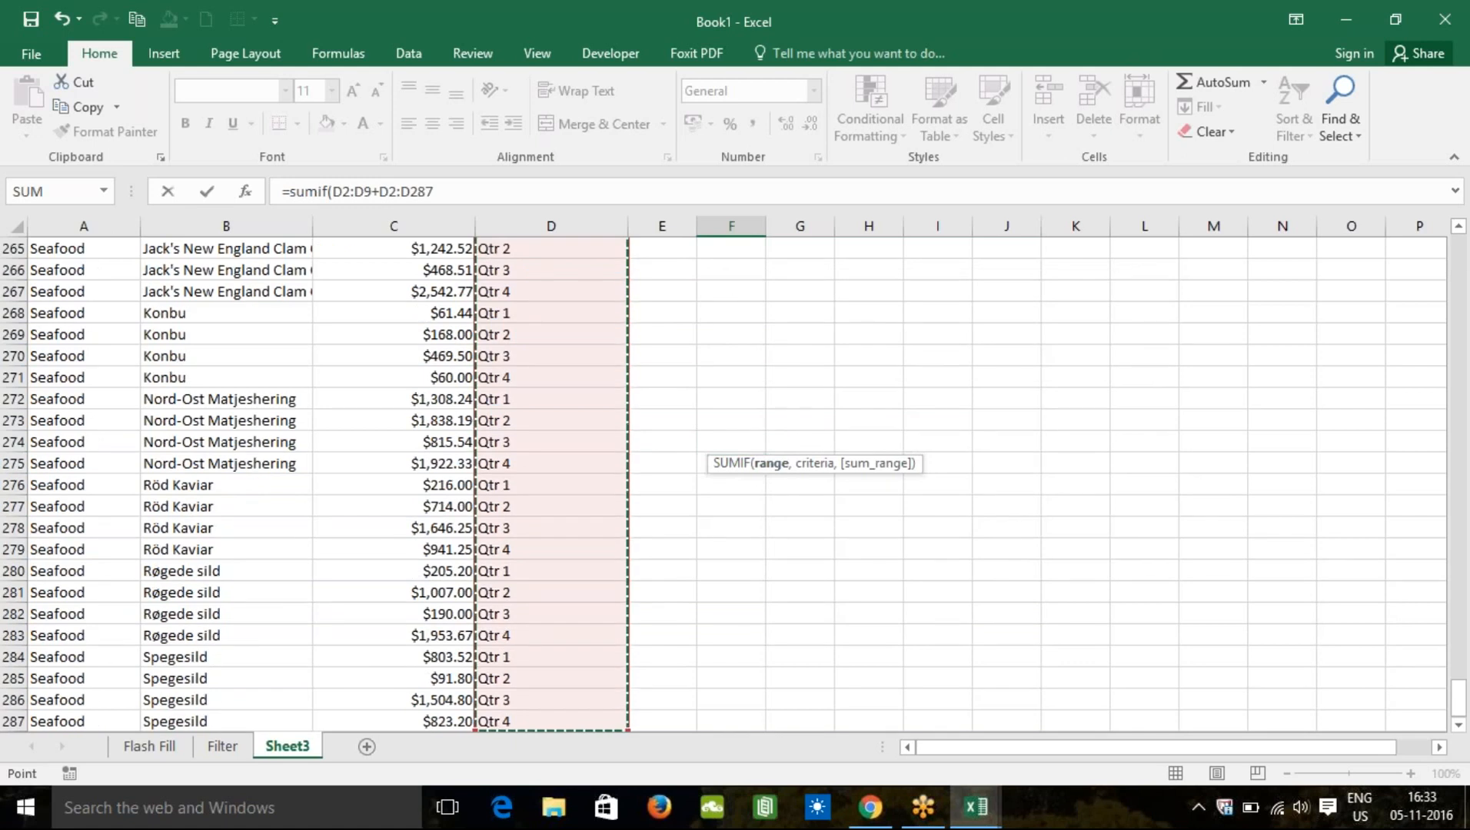
pyautogui.write(',')
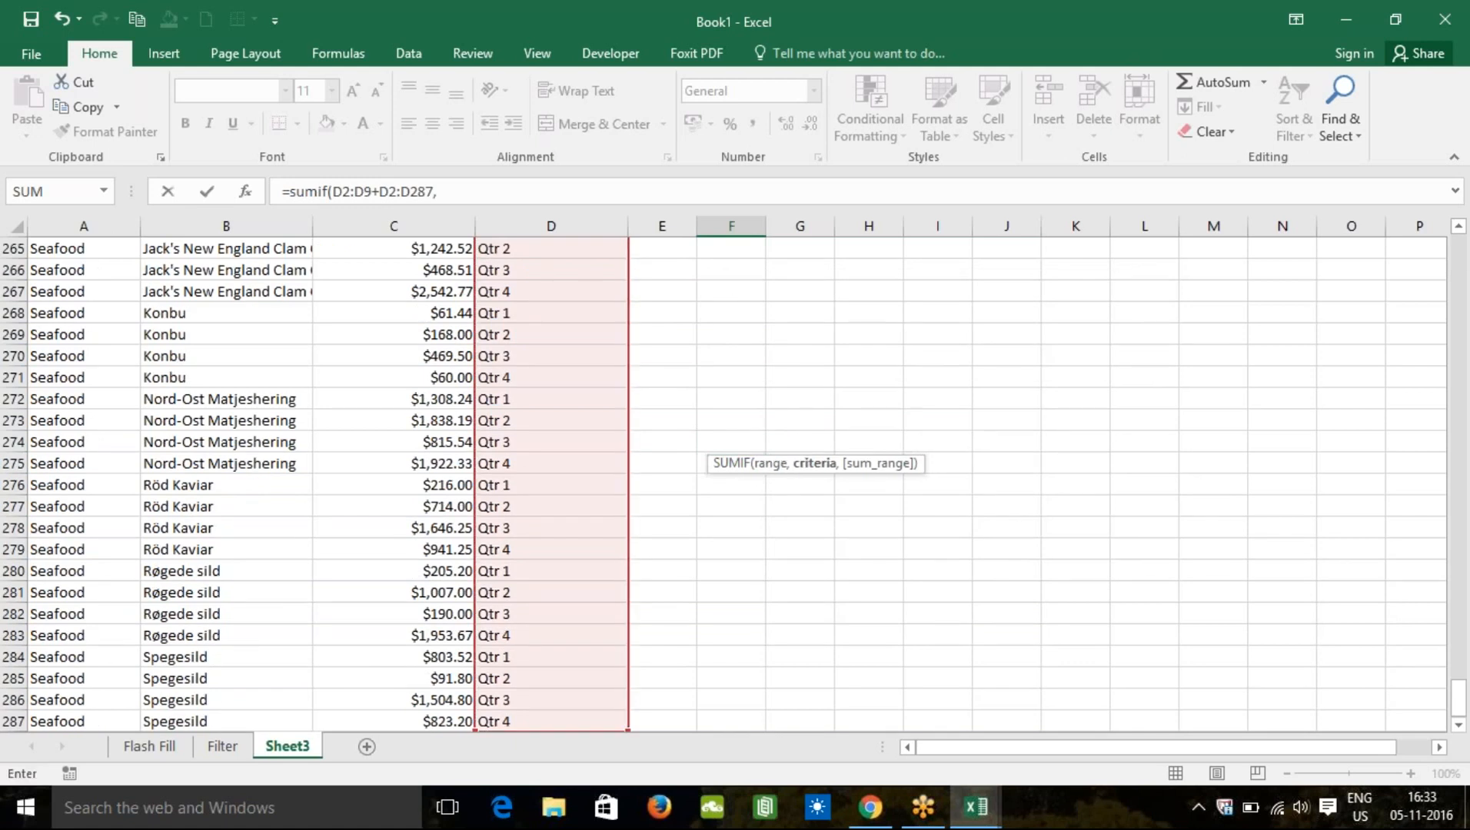
pyautogui.click(380, 192)
pyautogui.press('BackSpace')
pyautogui.press('BackSpace')
pyautogui.press('BackSpace')
pyautogui.press('BackSpace')
pyautogui.press('BackSpace')
pyautogui.press('BackSpace')
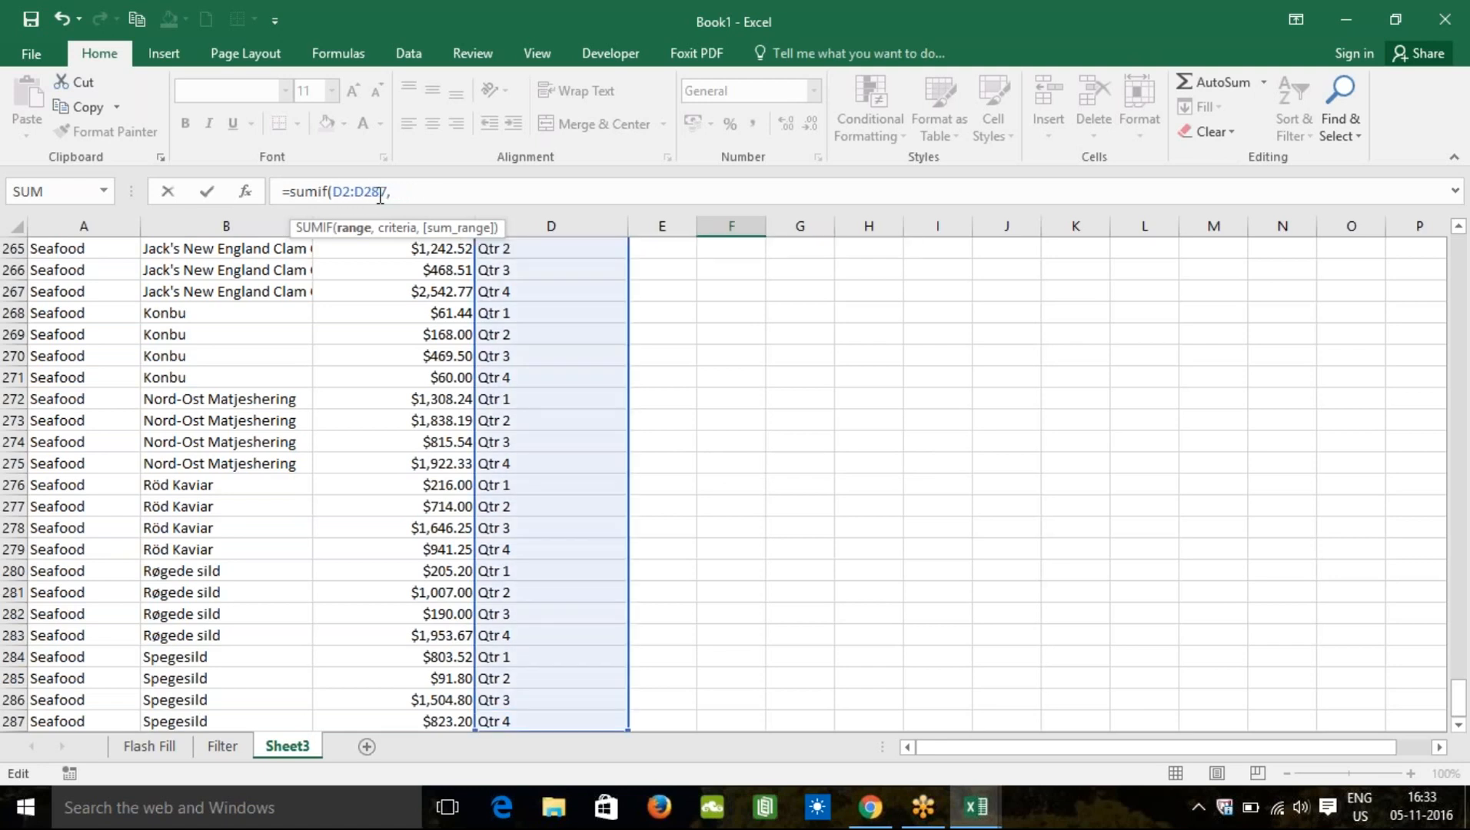
pyautogui.press('End')
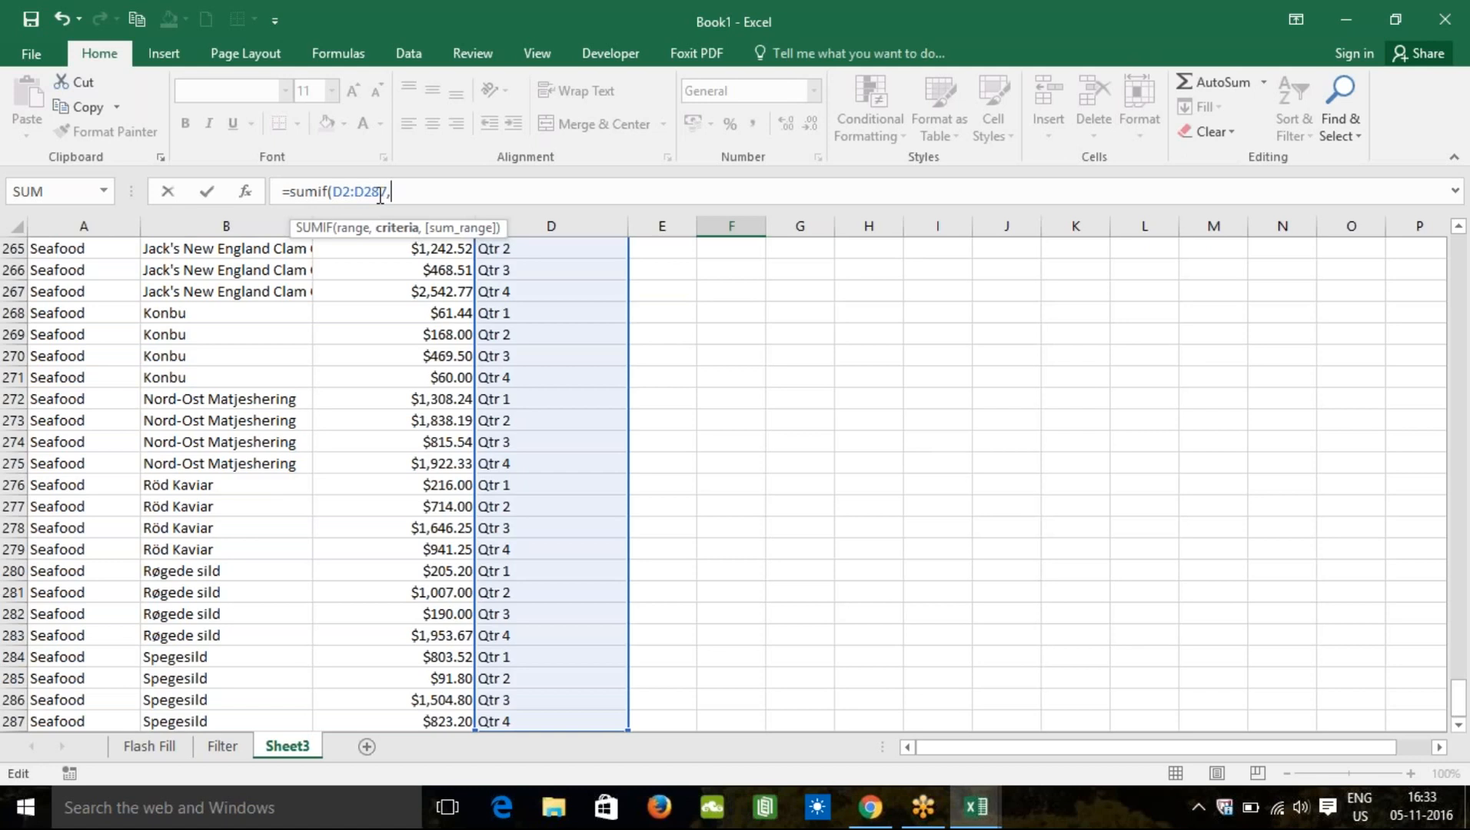
pyautogui.write('"Qtr 1",')
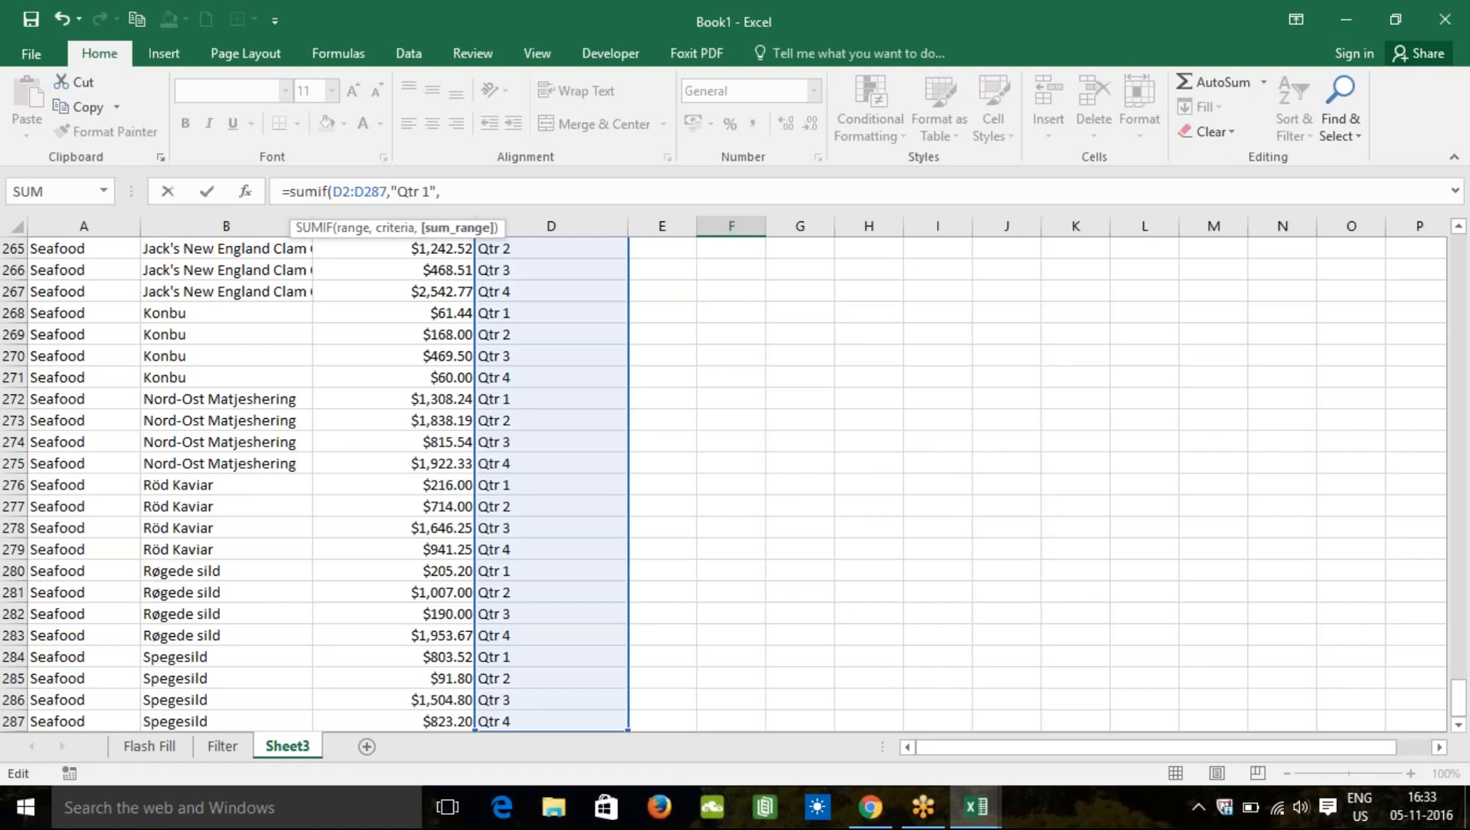
# Step: Add sum range C2:C287 and commit the SUMIF, giving 143703.2
pyautogui.moveTo(1458, 695); pyautogui.dragTo(1459, 230)
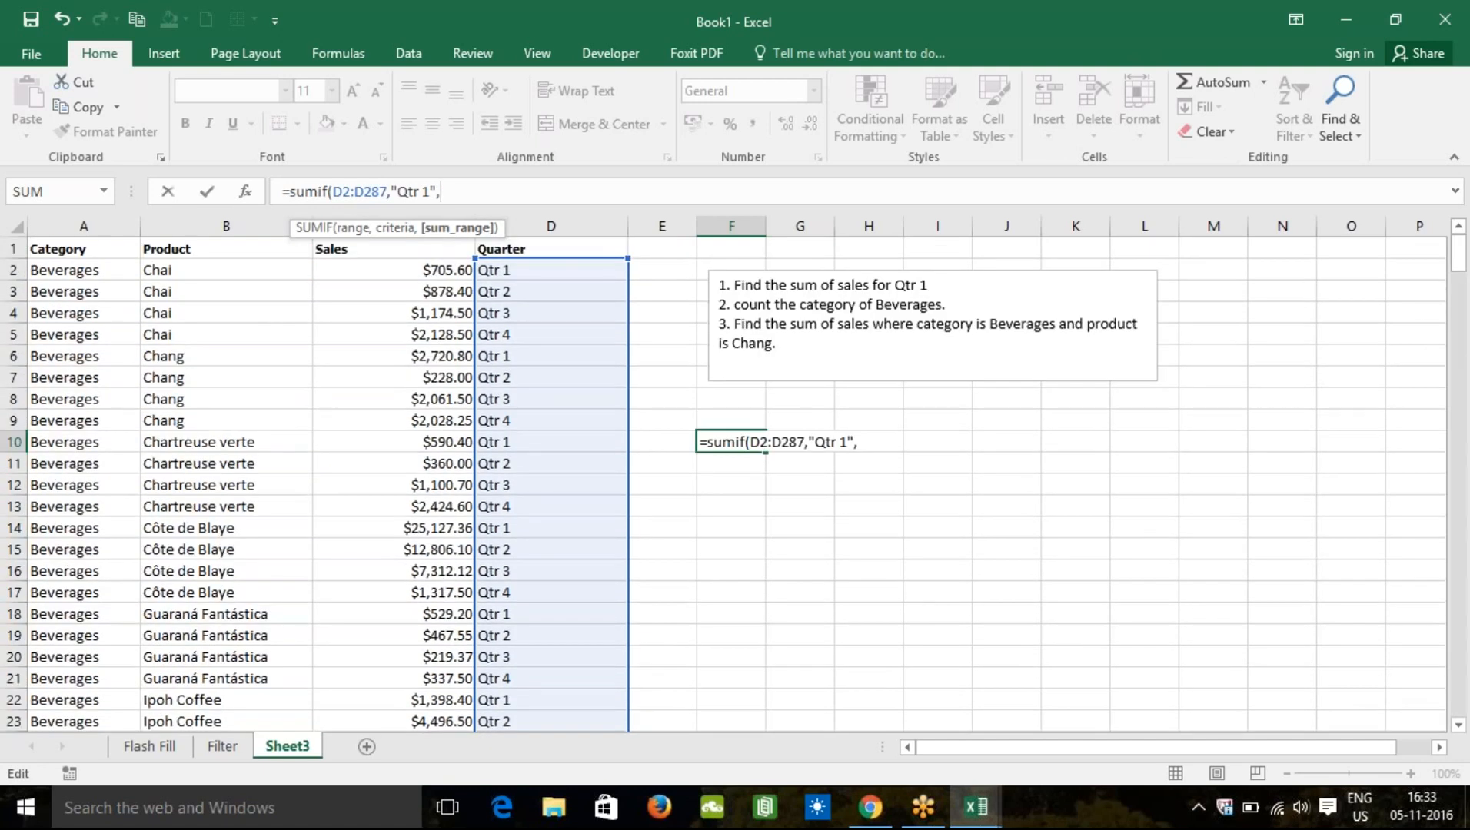
pyautogui.click(423, 270)
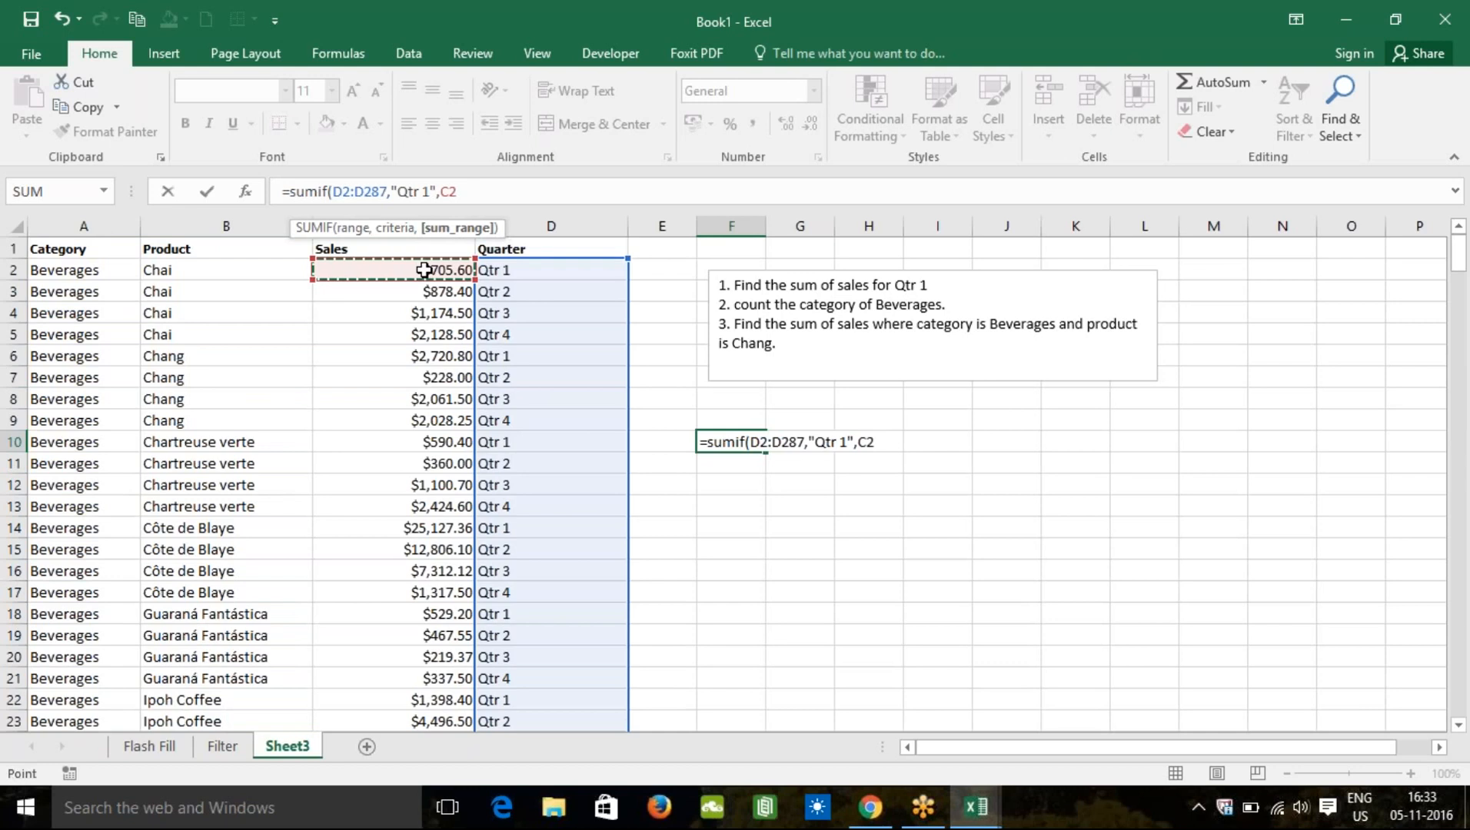
pyautogui.hotkey('ctrl', 'shift', 'End')
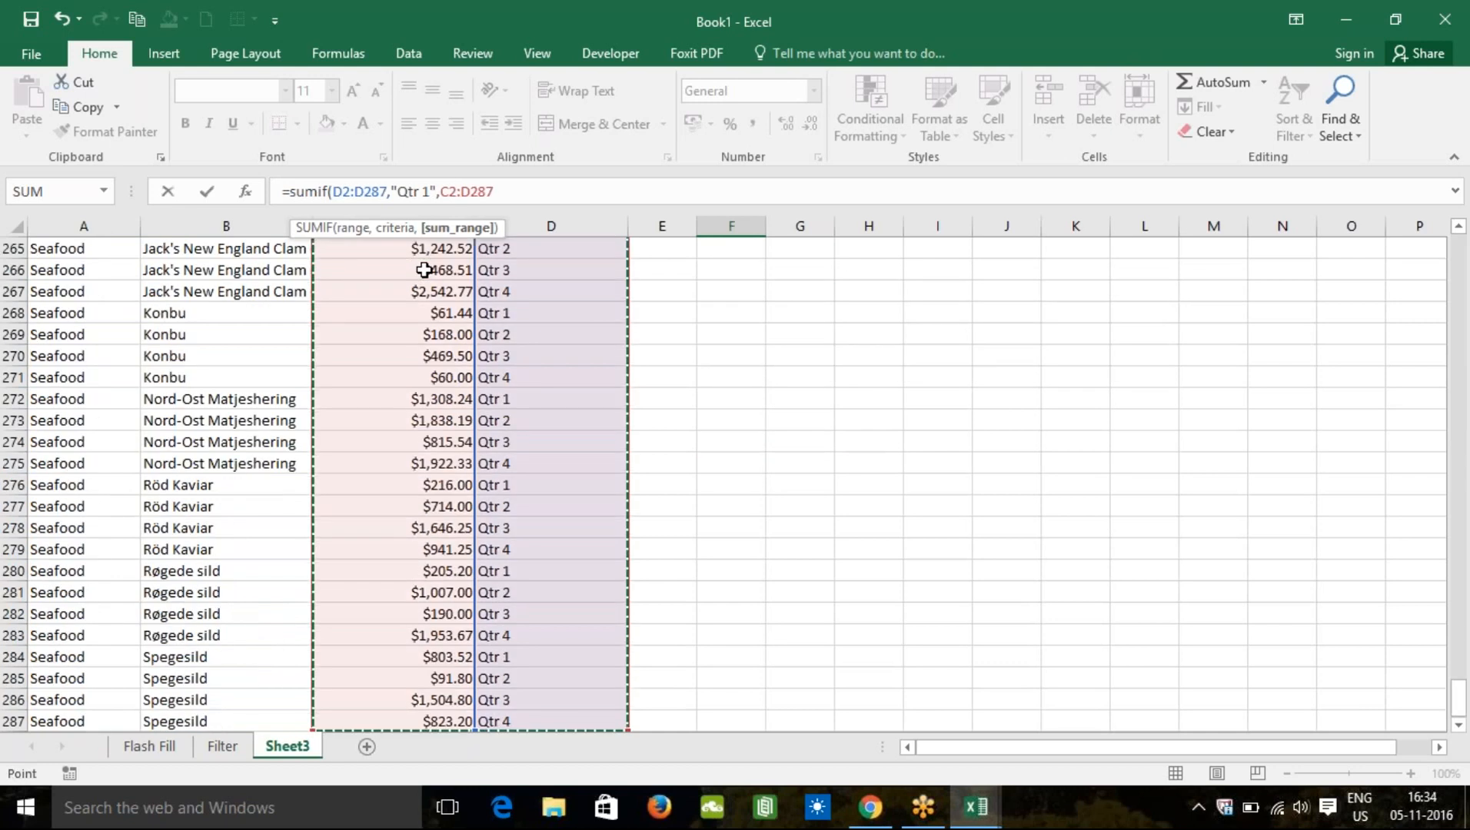
pyautogui.hotkey('shift', 'Left')
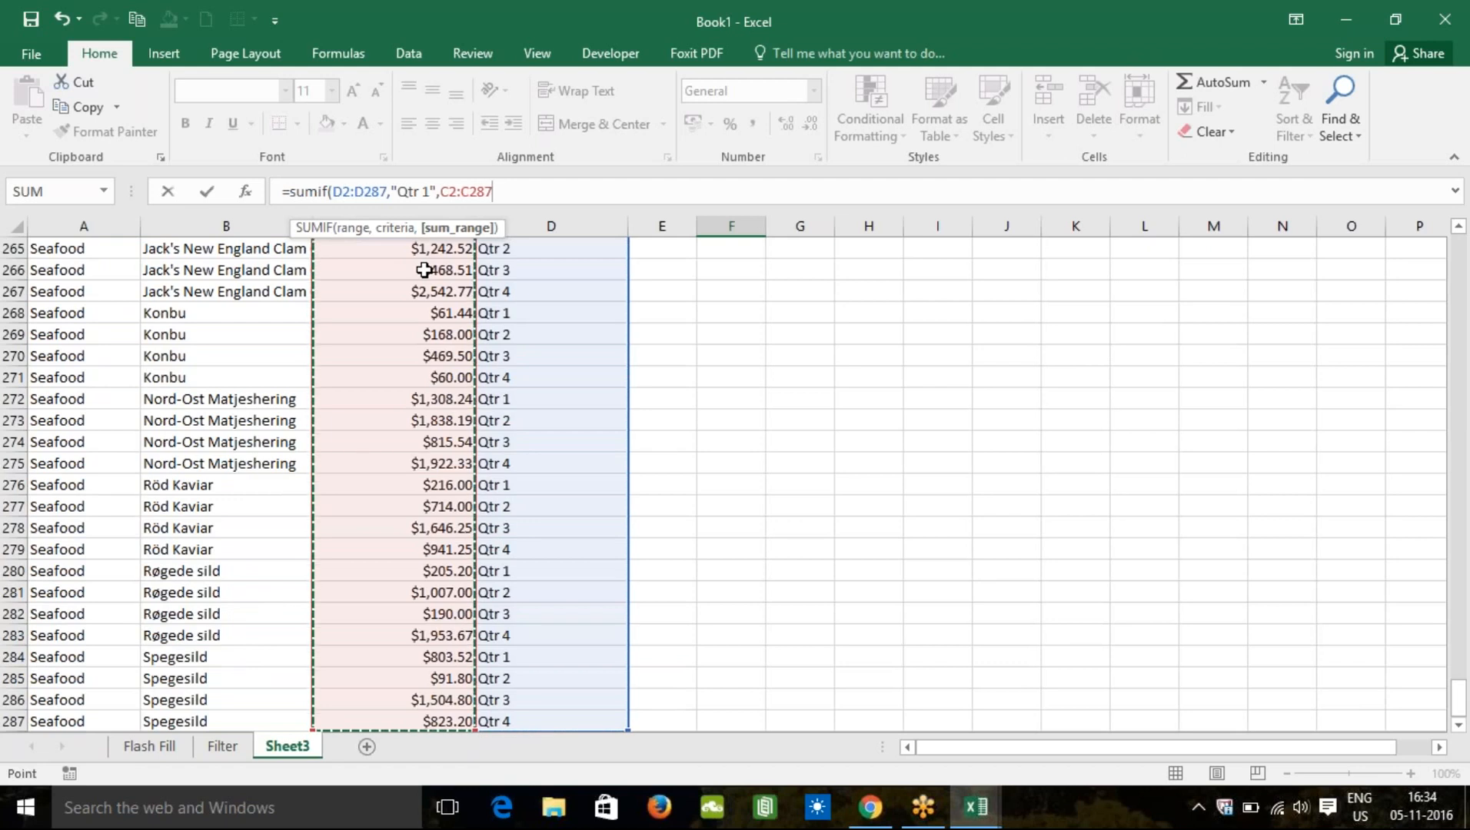
pyautogui.write(')')
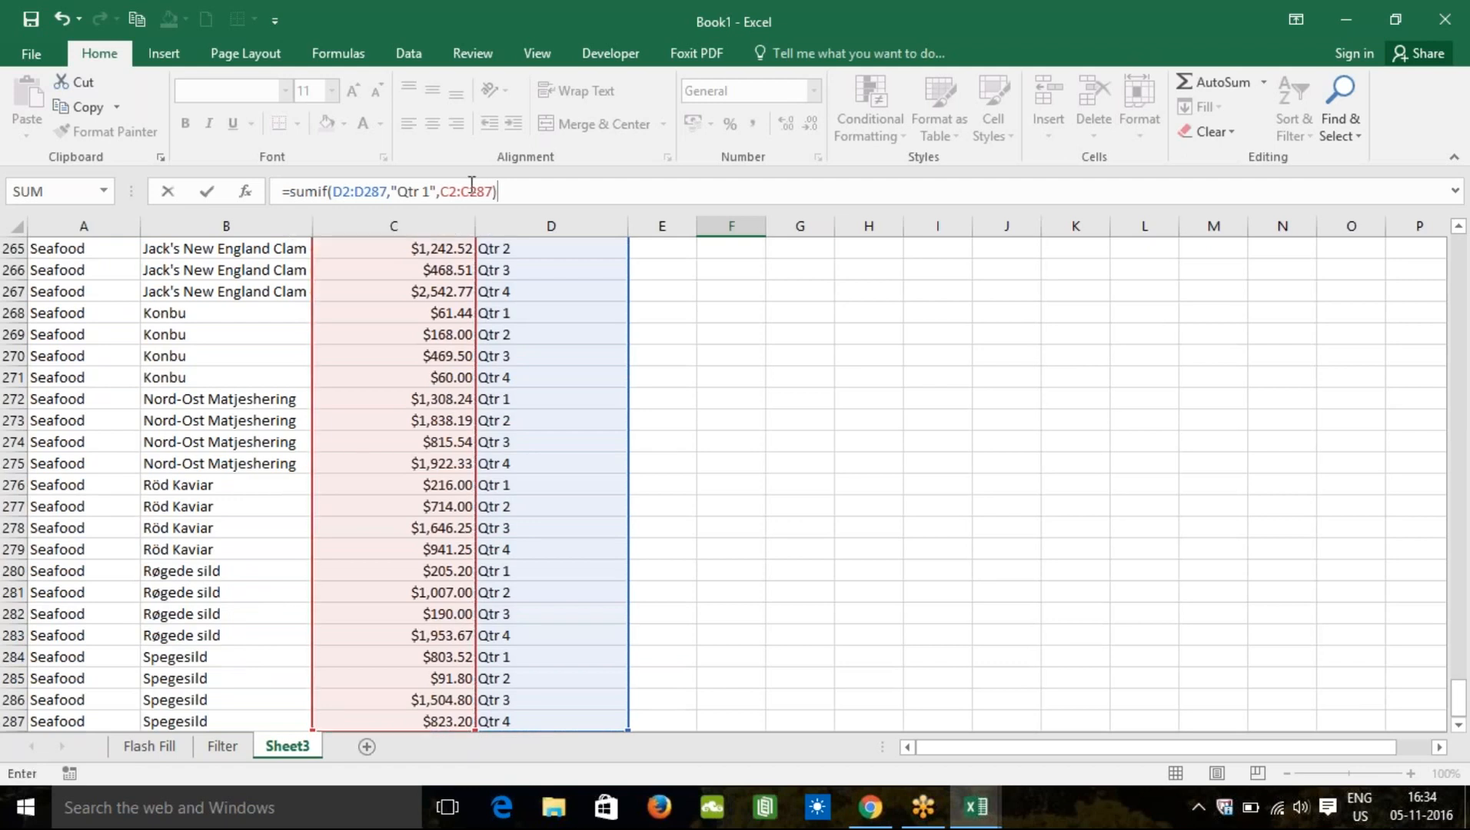
pyautogui.press('Return')
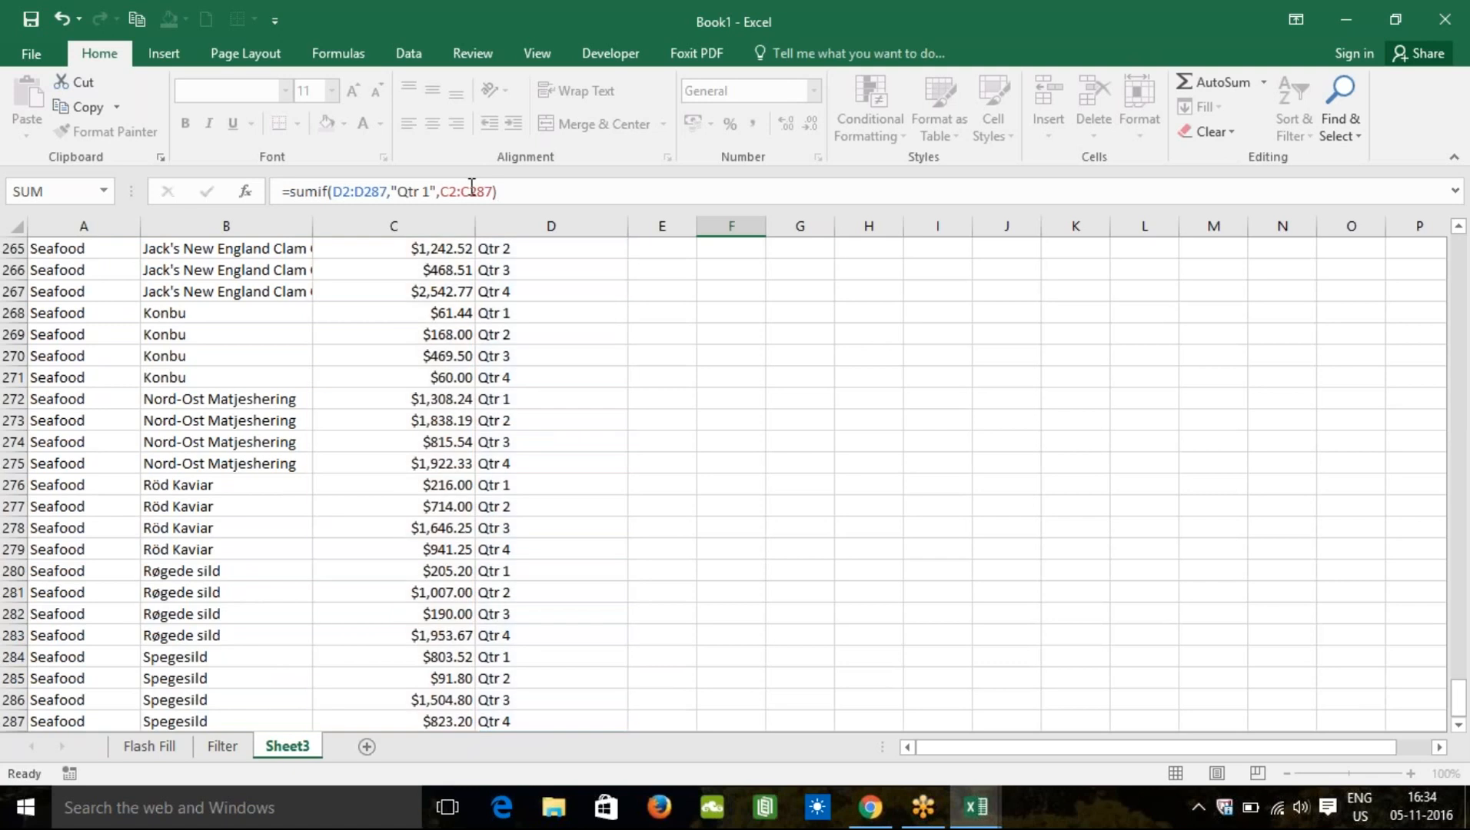
pyautogui.press('Up')
pyautogui.press('Up')
pyautogui.press('Up')
pyautogui.press('Up')
pyautogui.press('Up')
pyautogui.press('Up')
pyautogui.press('Up')
pyautogui.press('Up')
pyautogui.press('Up')
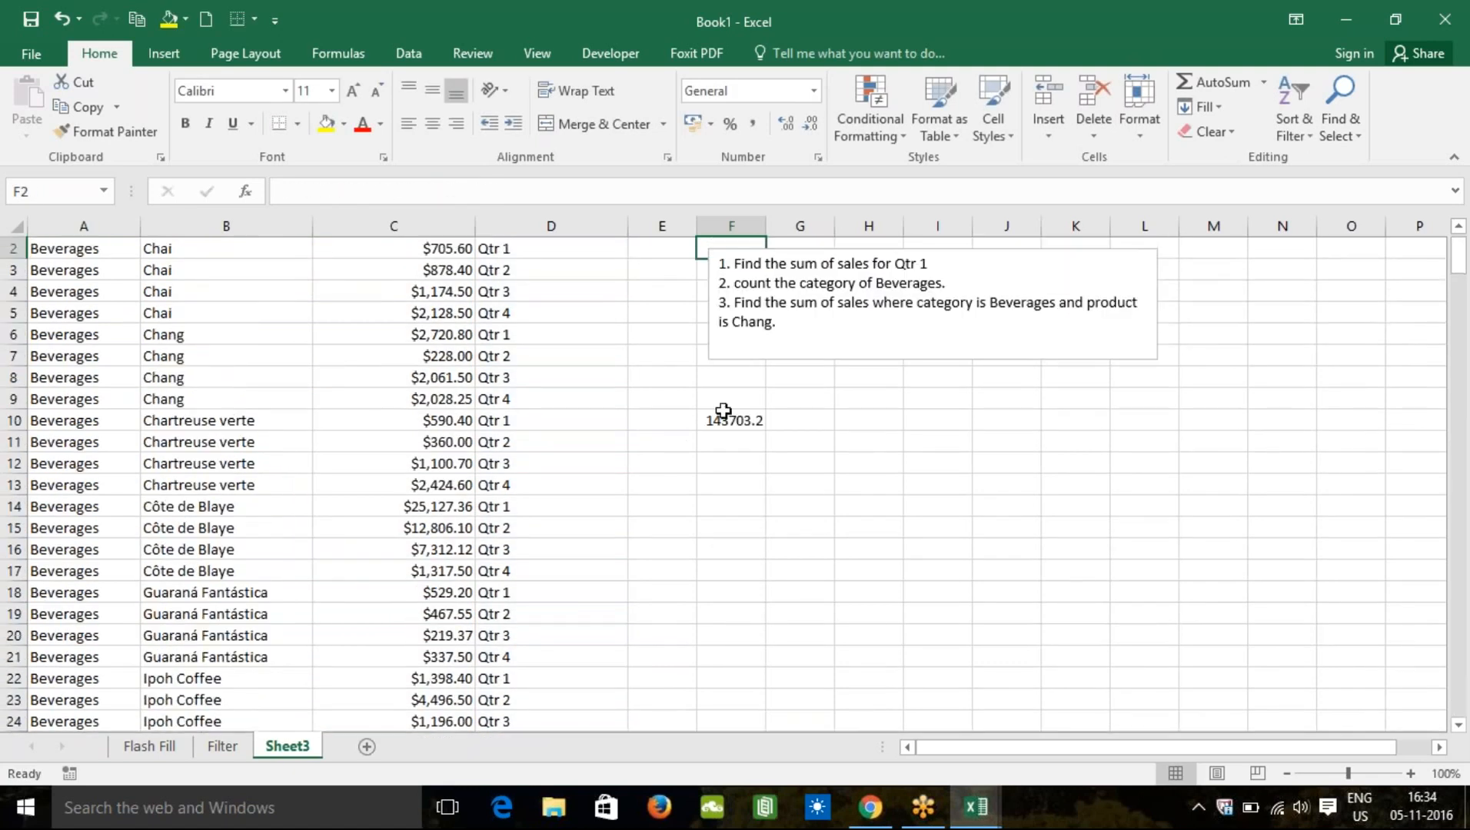
# Step: Enter the label 'sales Sum' in E10
pyautogui.click(653, 423)
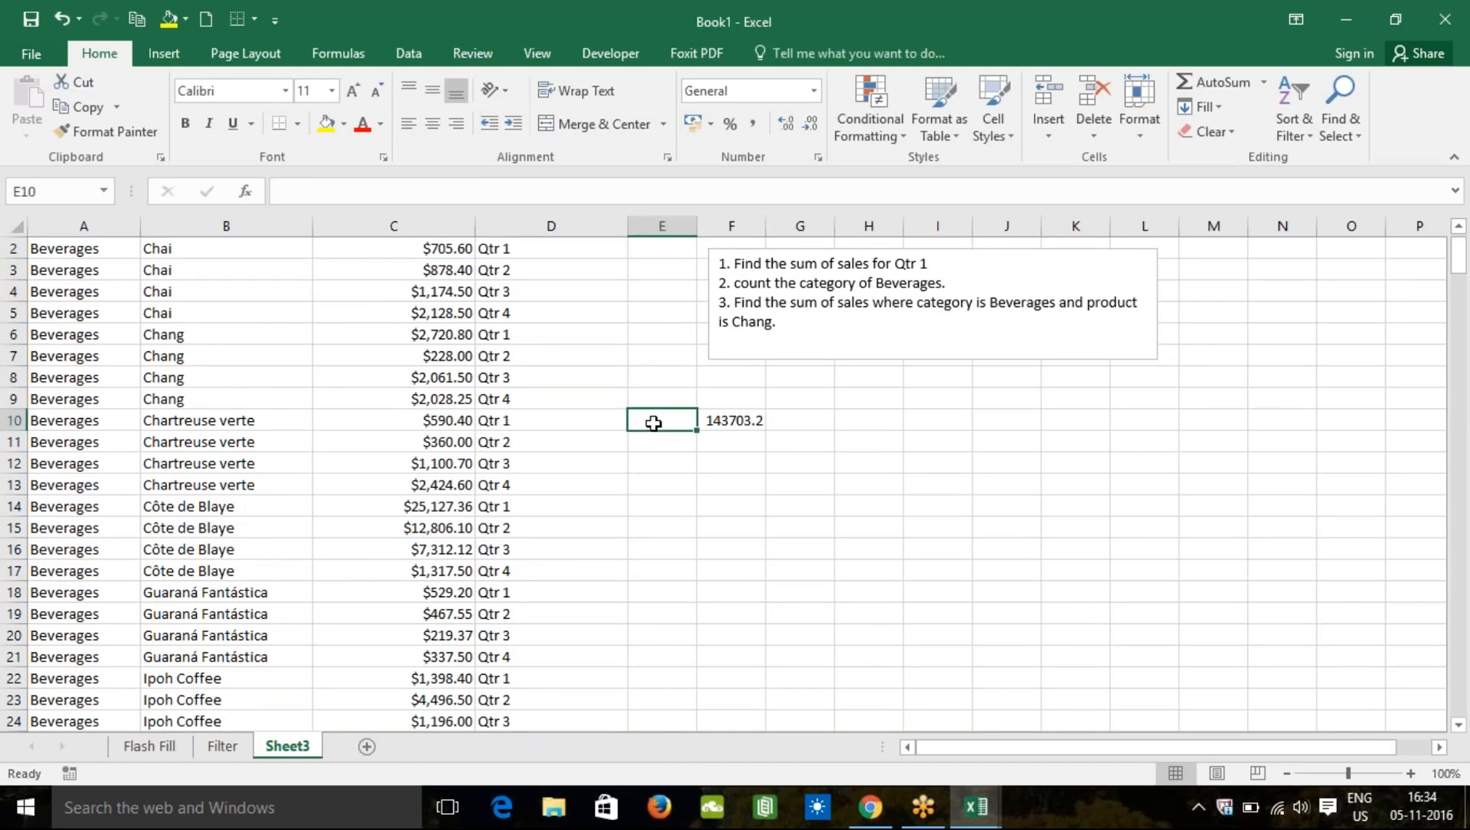
pyautogui.write('sales Sum')
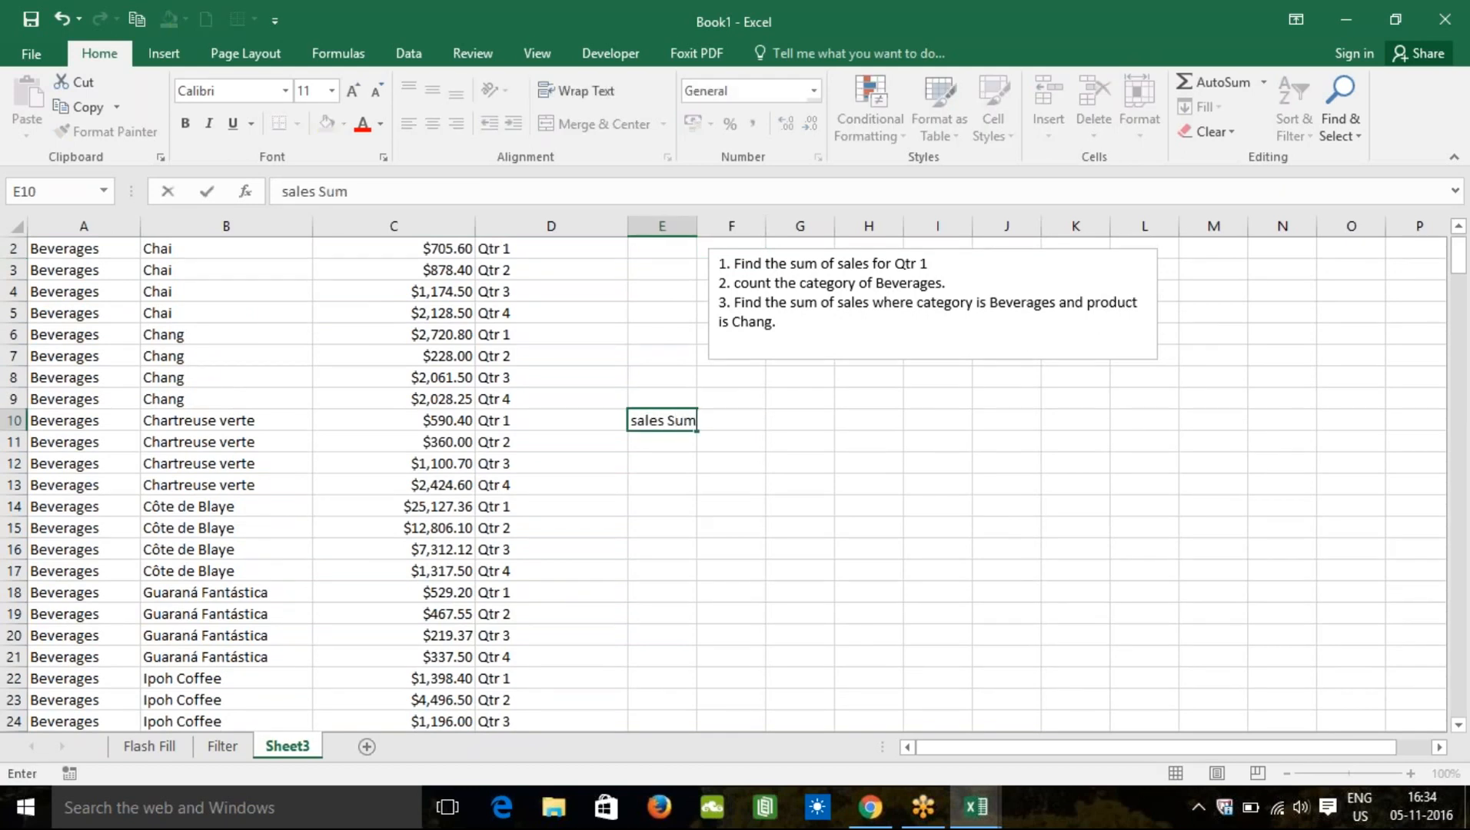
pyautogui.press('Return')
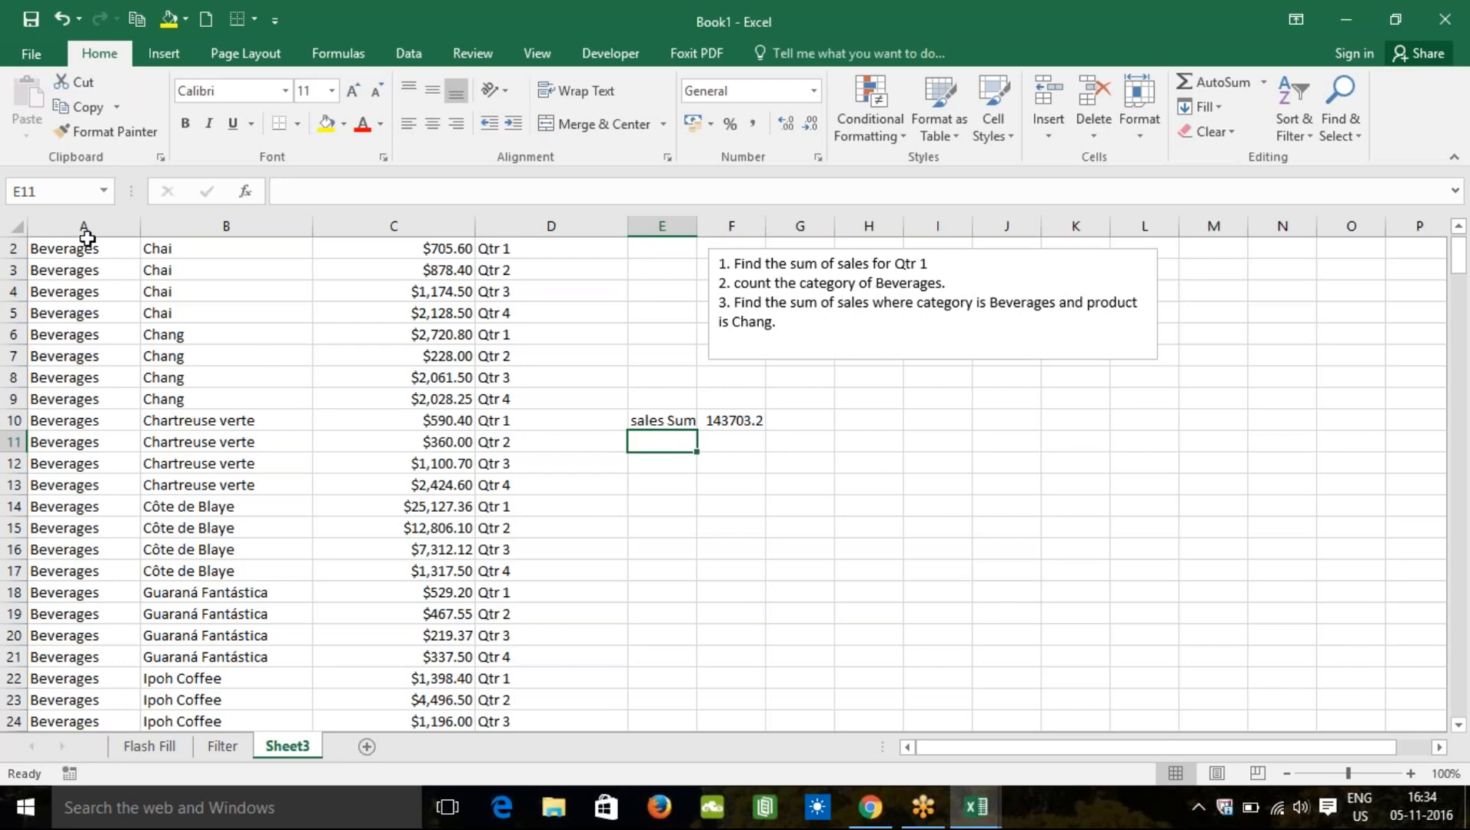
# Step: Go to cell F11 and begin the entry for the Beverages count
pyautogui.press('Up')
pyautogui.press('Up')
pyautogui.press('Up')
pyautogui.press('Up')
pyautogui.press('Up')
pyautogui.press('Up')
pyautogui.press('Down')
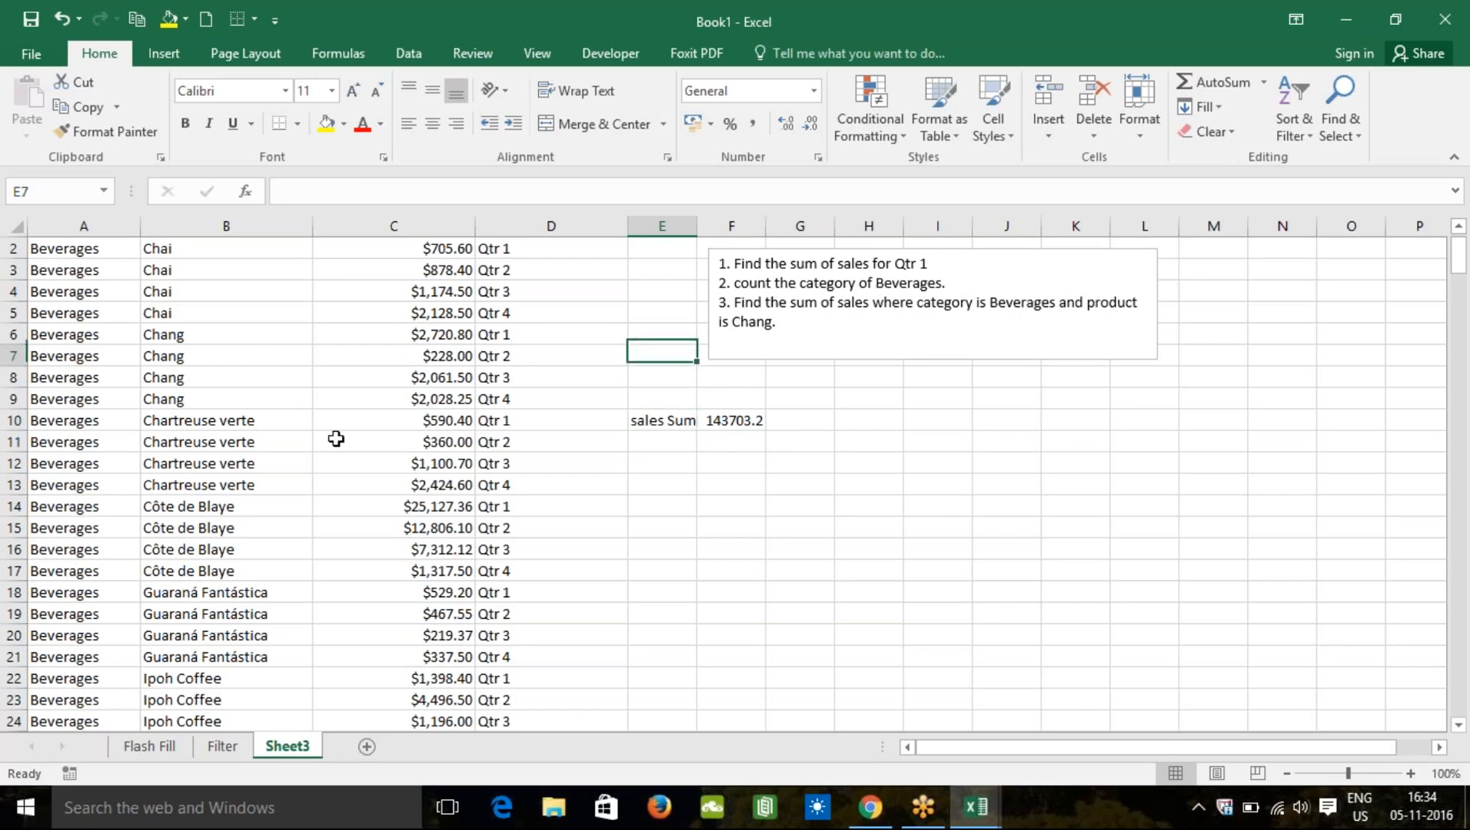
pyautogui.press('Down')
pyautogui.press('Down')
pyautogui.press('Down')
pyautogui.press('Down')
pyautogui.press('Down')
pyautogui.press('Right')
pyautogui.write('count')
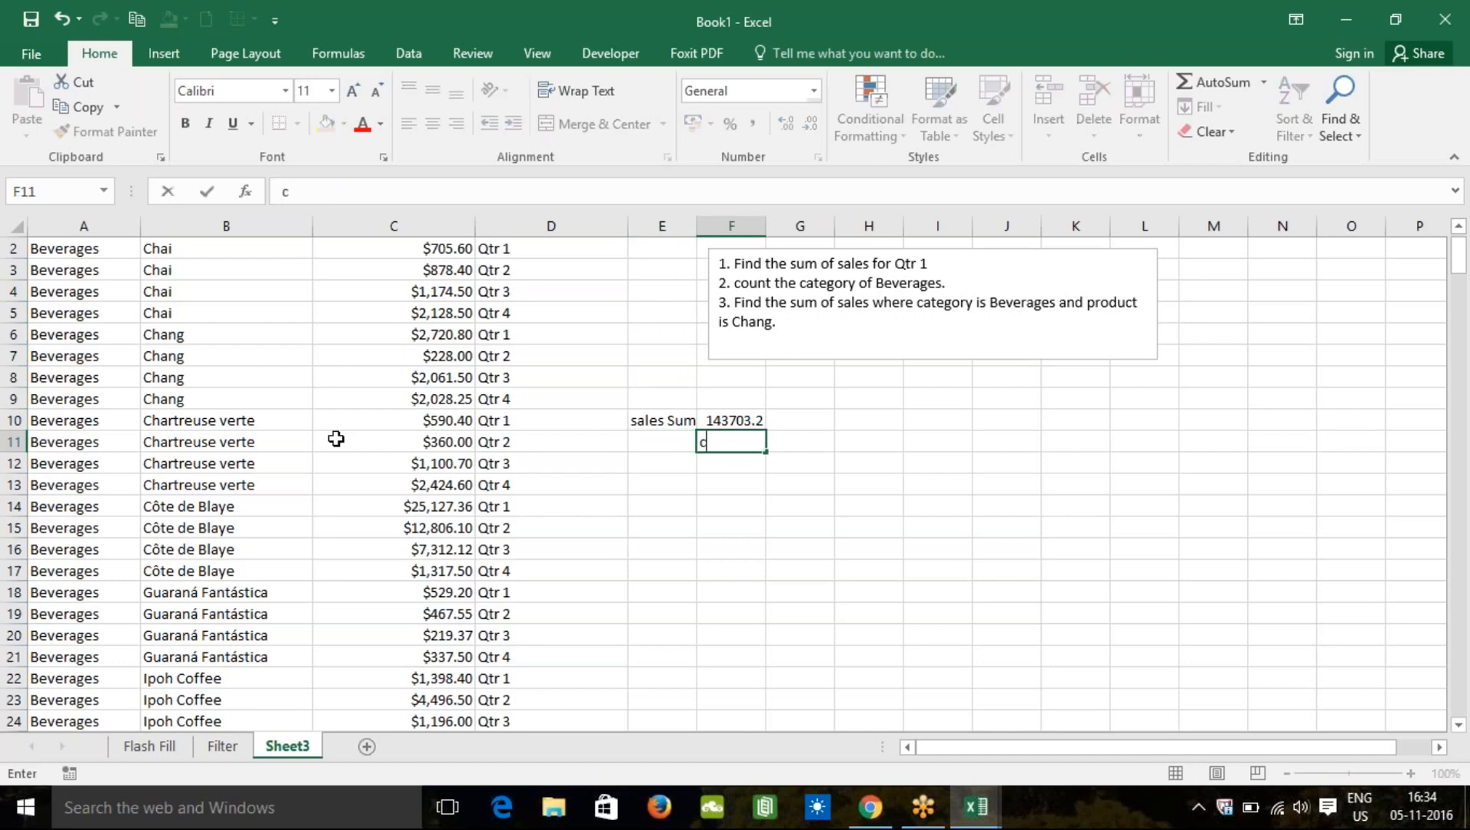
pyautogui.press('BackSpace')
pyautogui.press('BackSpace')
pyautogui.press('BackSpace')
pyautogui.press('BackSpace')
pyautogui.press('BackSpace')
# Step: Enter =COUNTIF(A2:A287,"Beverages") in F11 to count Beverages rows, giving 46
pyautogui.write('=cout')
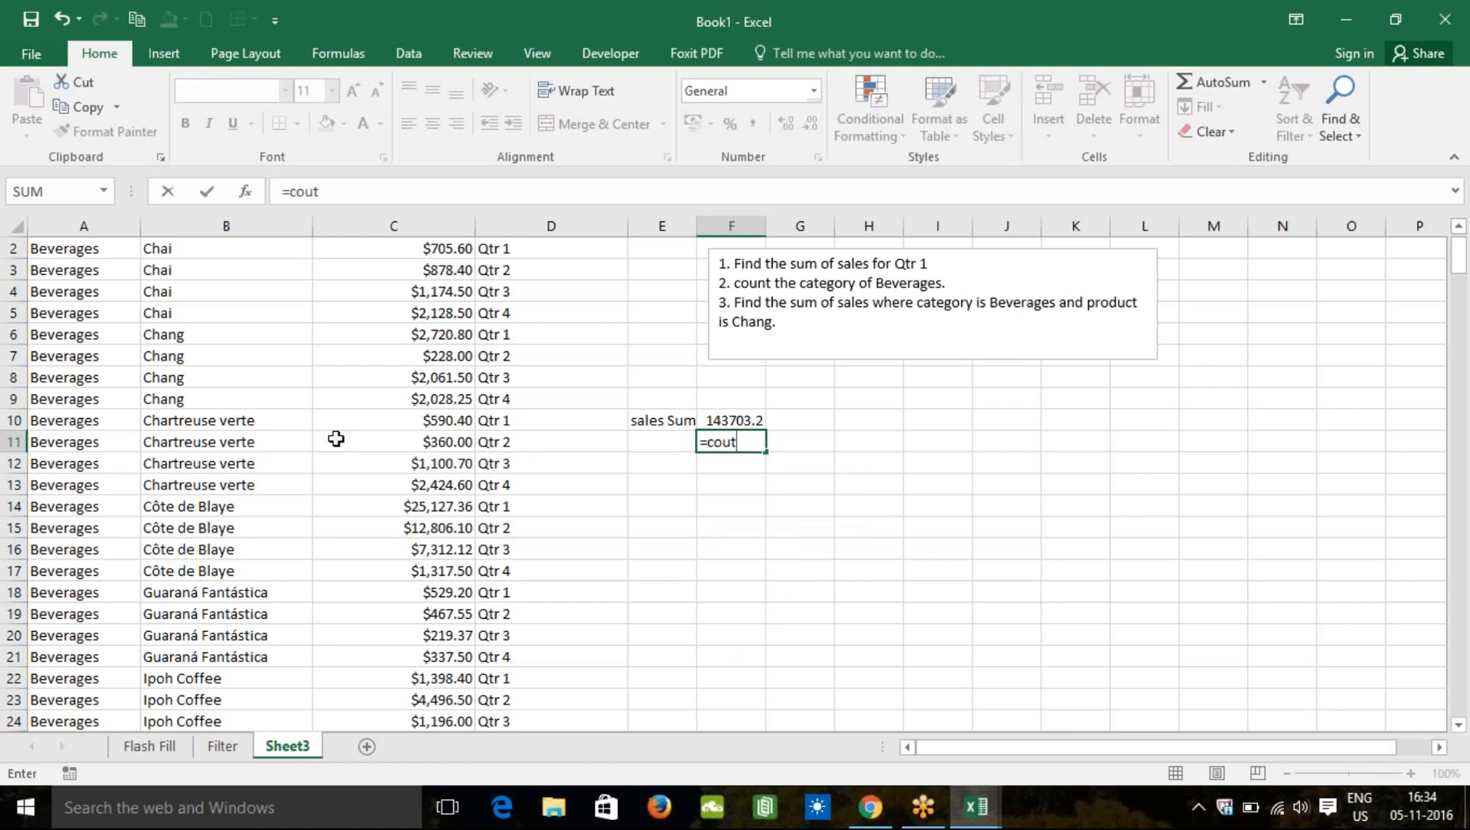
pyautogui.press('BackSpace')
pyautogui.write('nt')
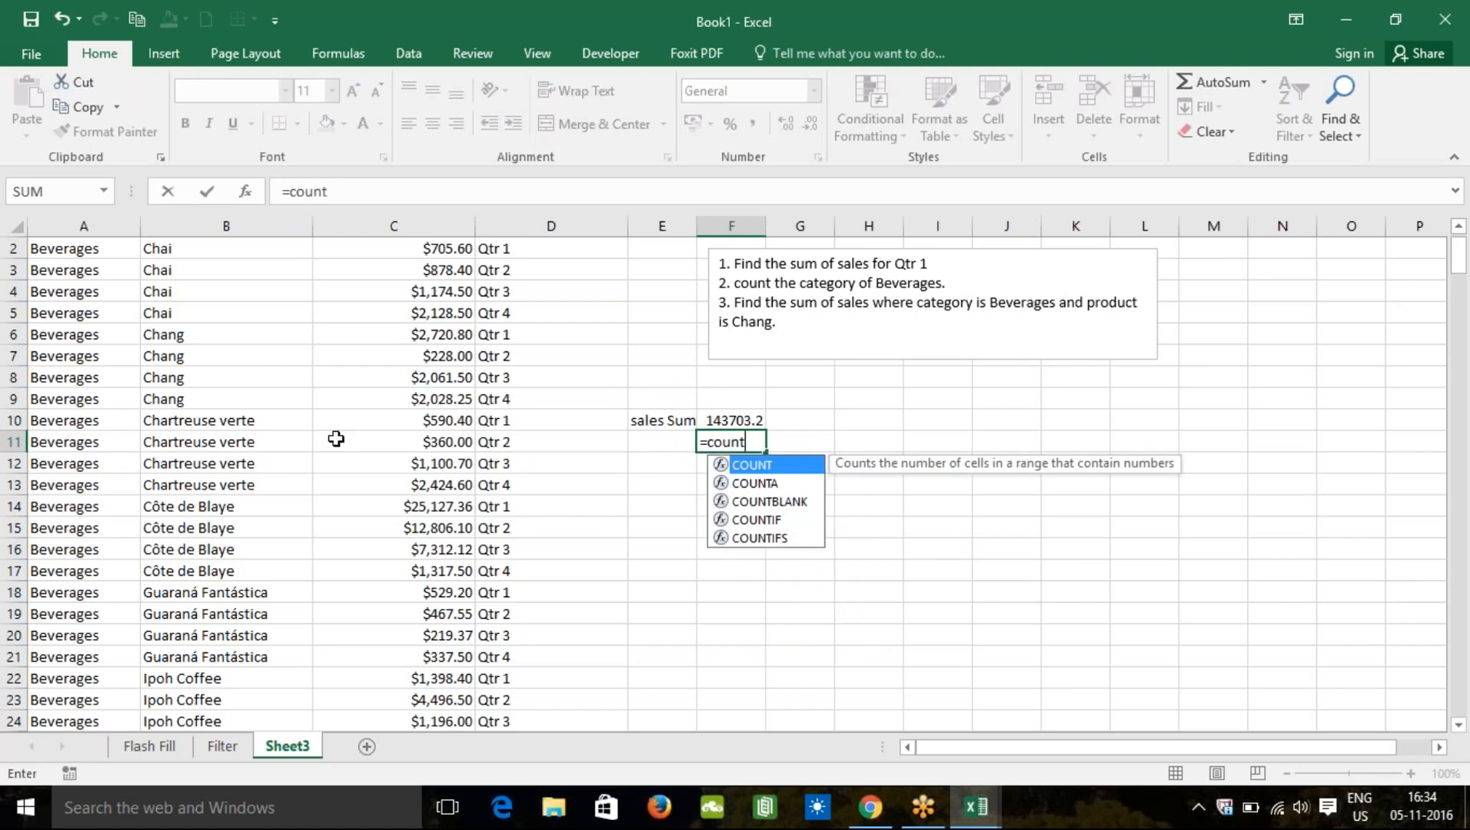
pyautogui.write('if(')
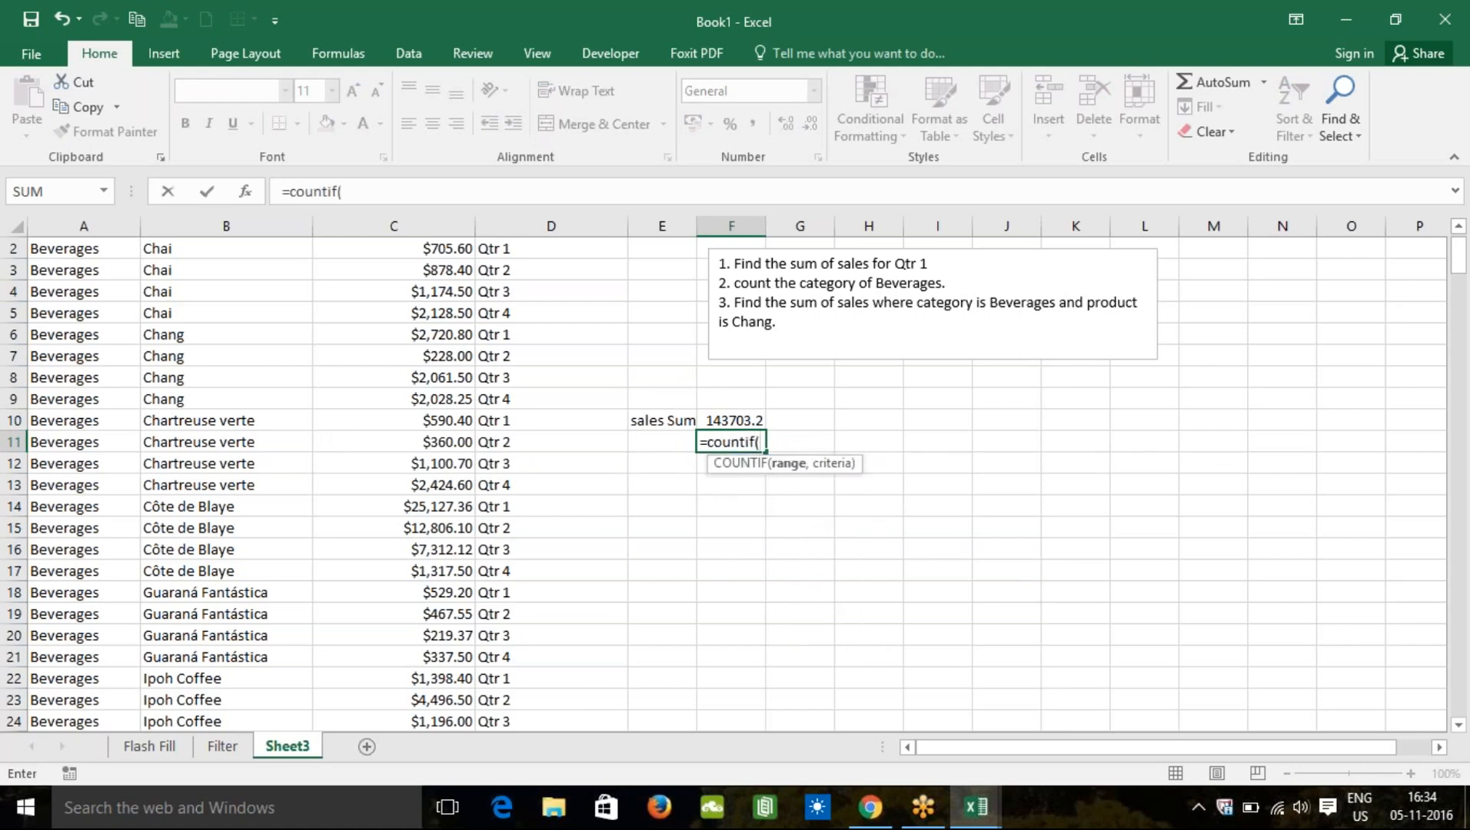
pyautogui.click(91, 252)
pyautogui.moveTo(91, 251); pyautogui.dragTo(91, 273)
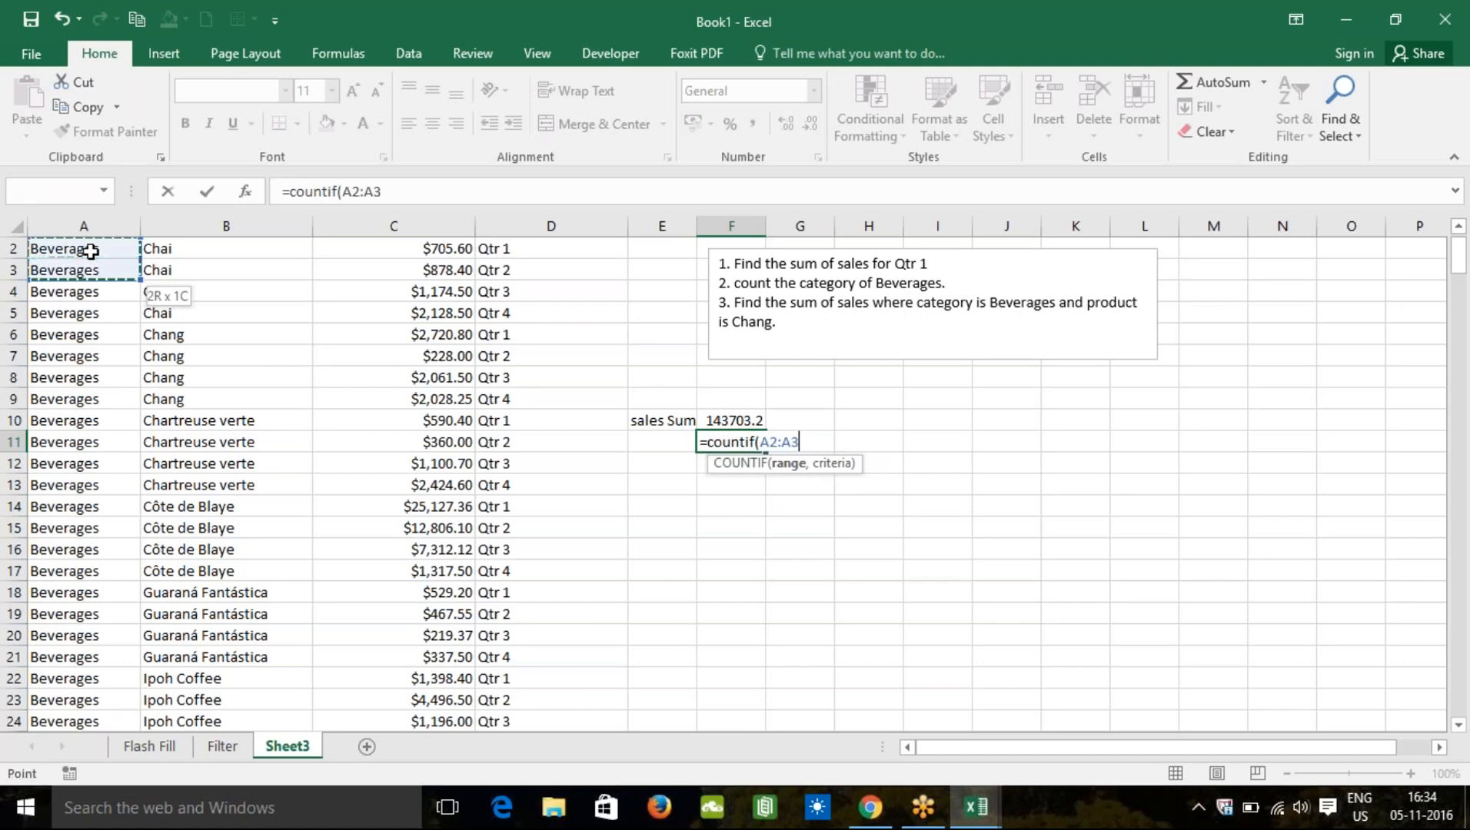
pyautogui.scroll(1, 91, 251)
pyautogui.click(91, 251)
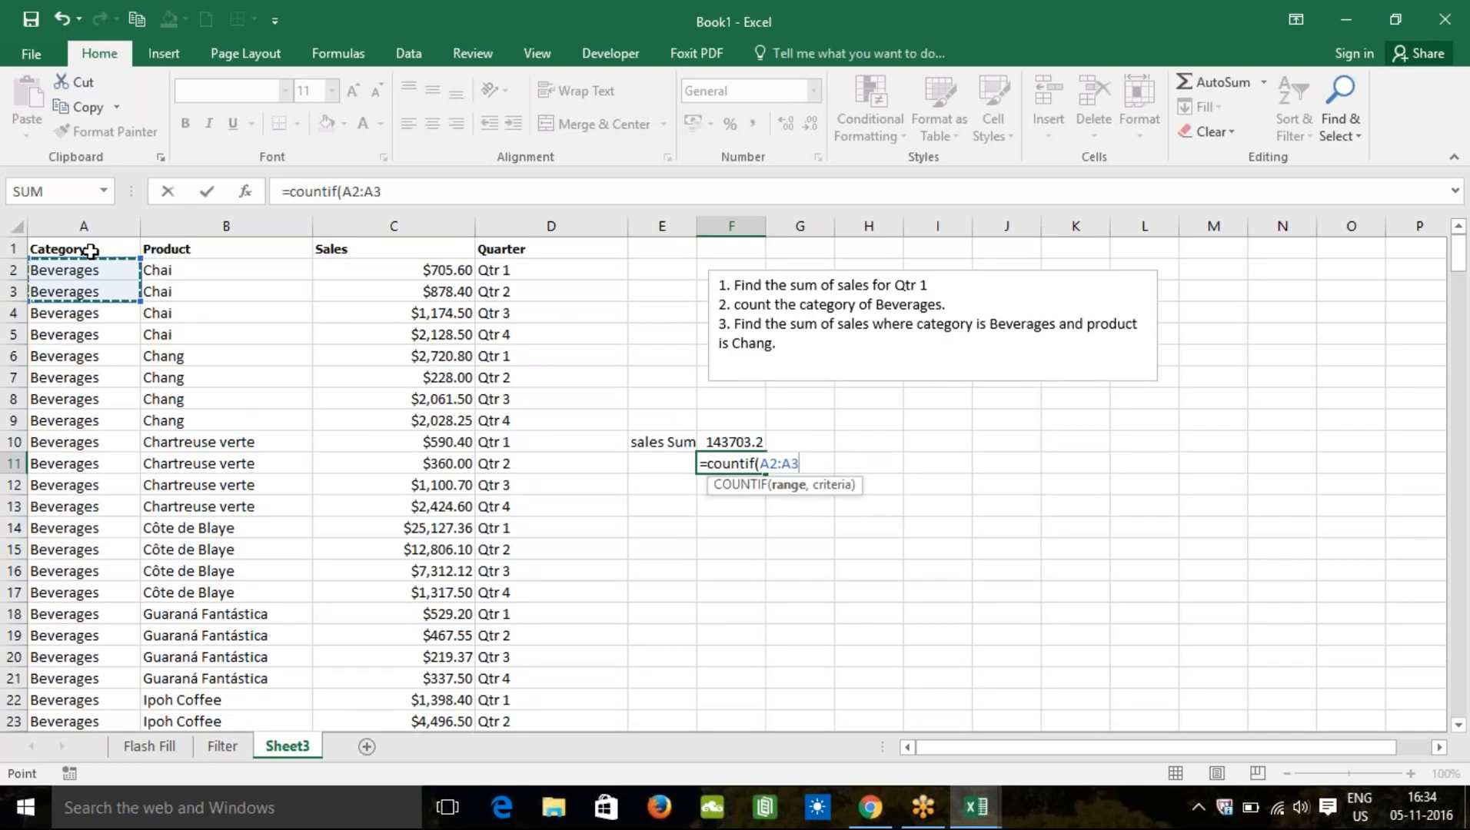
pyautogui.hotkey('ctrl', 'shift', 'End')
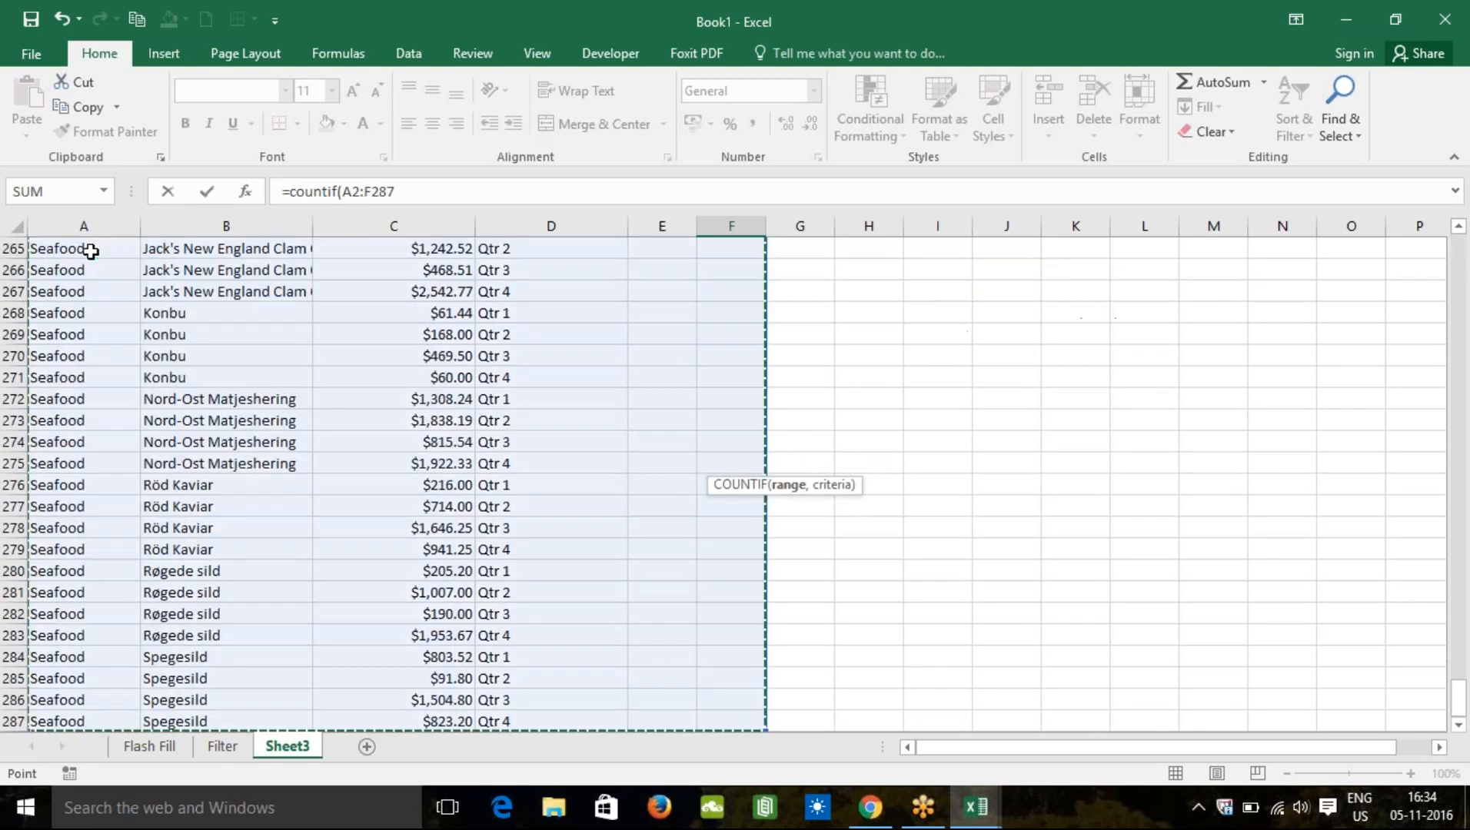
pyautogui.hotkey('shift', 'Left')
pyautogui.hotkey('shift', 'Left')
pyautogui.hotkey('shift', 'Left')
pyautogui.hotkey('shift', 'Left')
pyautogui.hotkey('shift', 'Left')
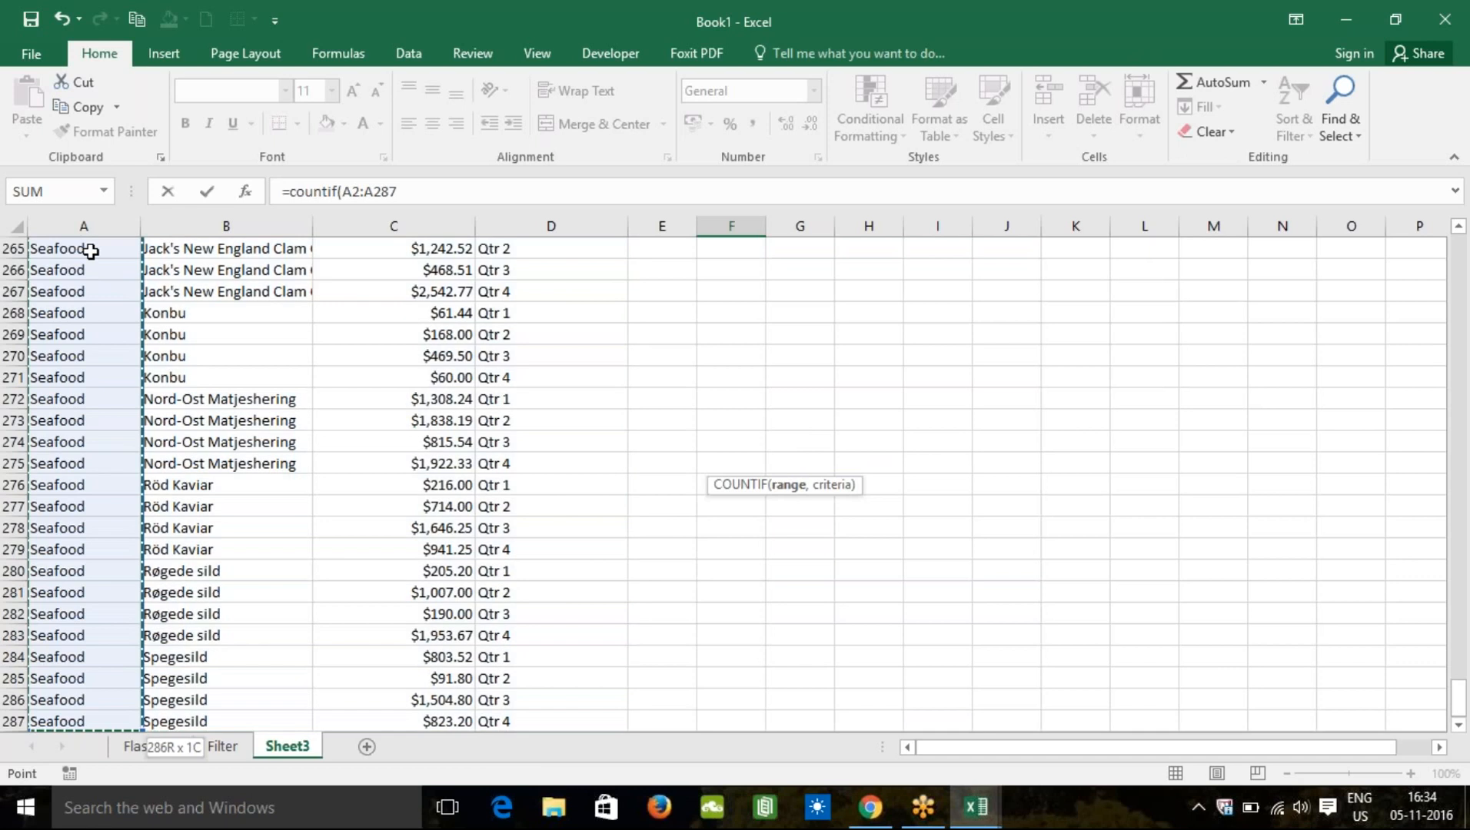
pyautogui.write(',')
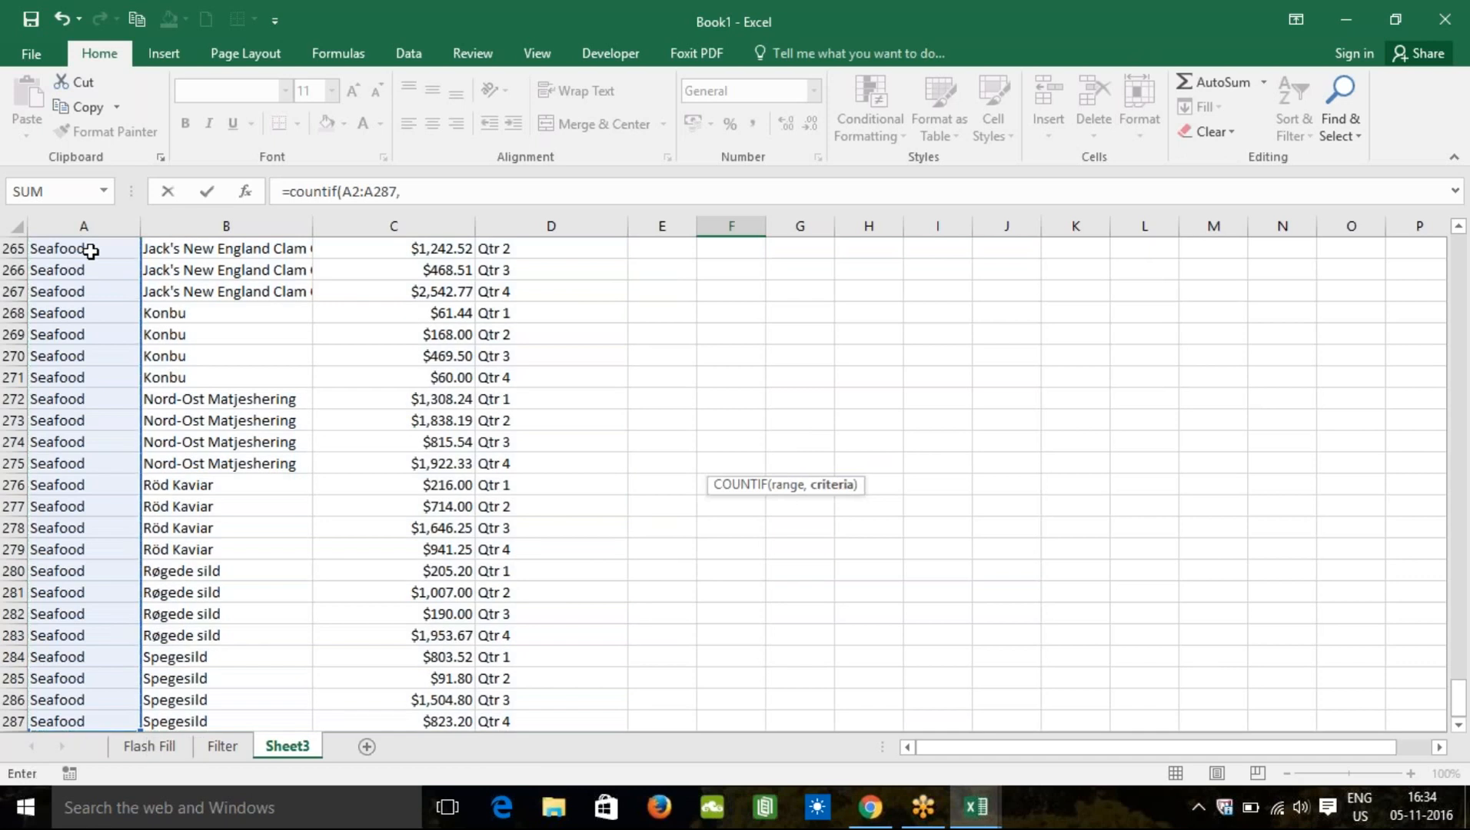
pyautogui.write('"Bebe')
pyautogui.press('BackSpace')
pyautogui.press('BackSpace')
pyautogui.write('verages")')
pyautogui.hotkey('ctrl', 'Return')
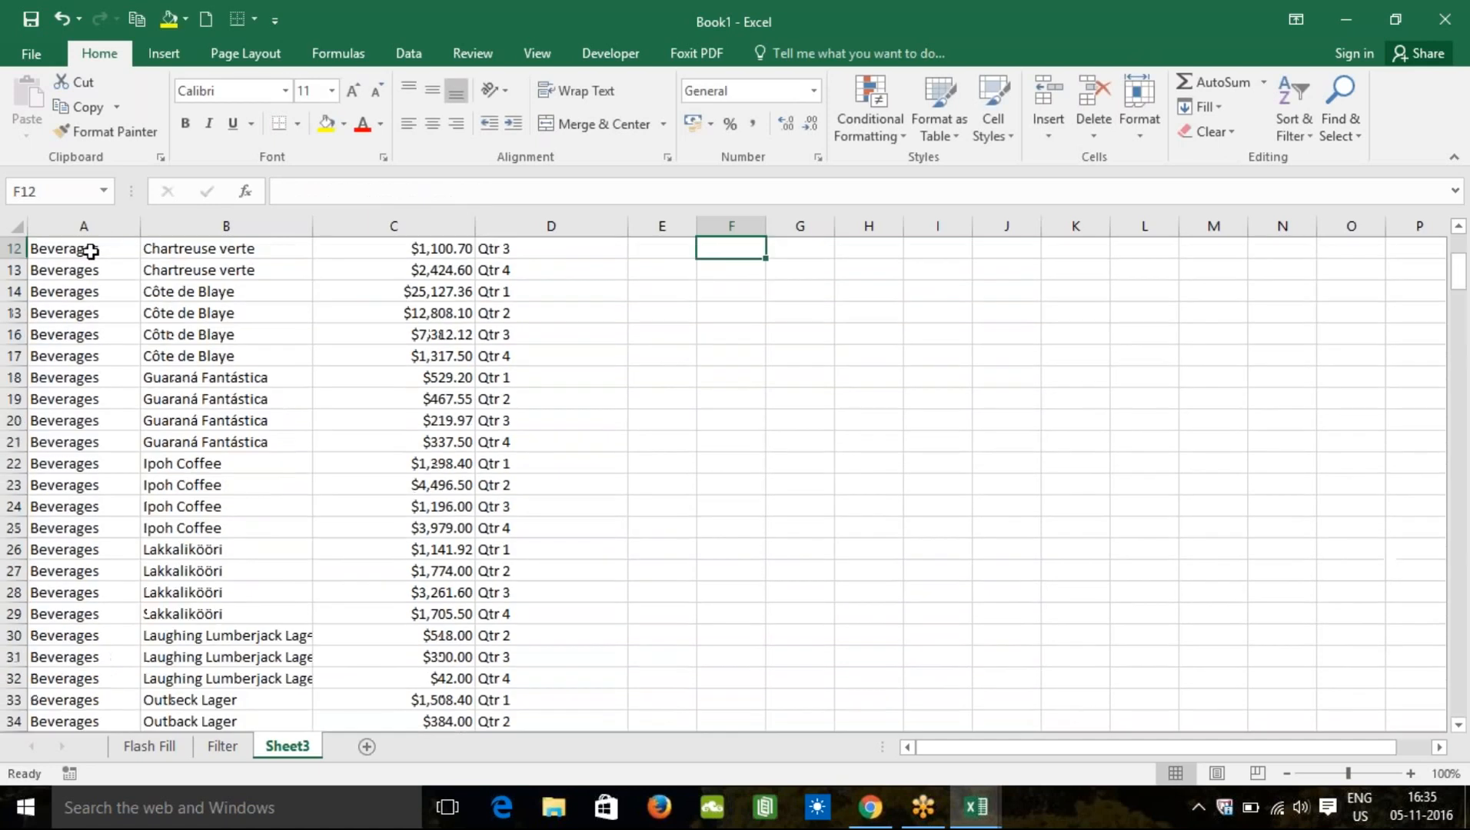
# Step: Type the label 'Count' in E11 beside the Beverages result of 46
pyautogui.press('Up')
pyautogui.press('Up')
pyautogui.press('Up')
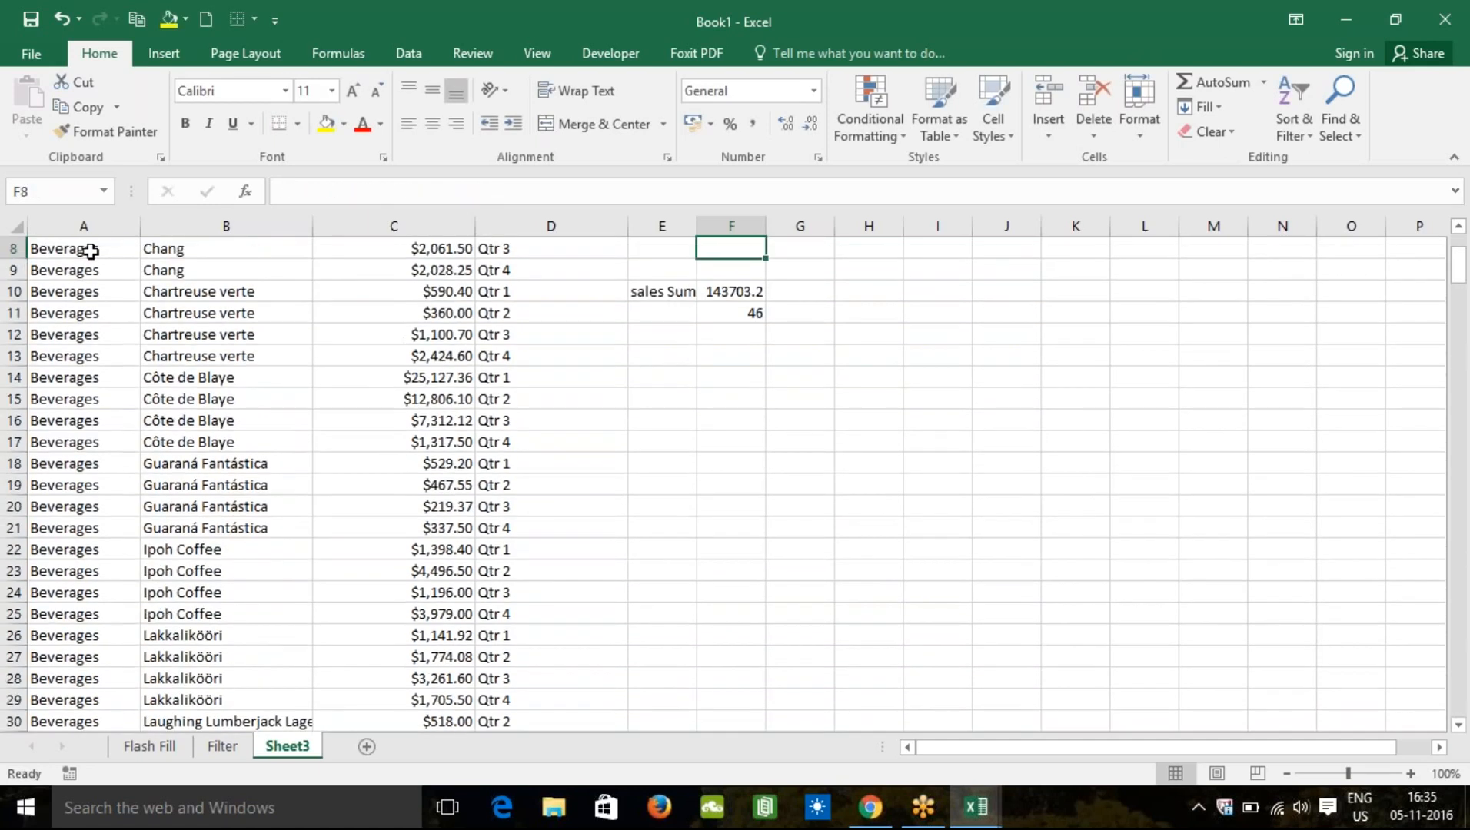
pyautogui.press('Down')
pyautogui.press('Down')
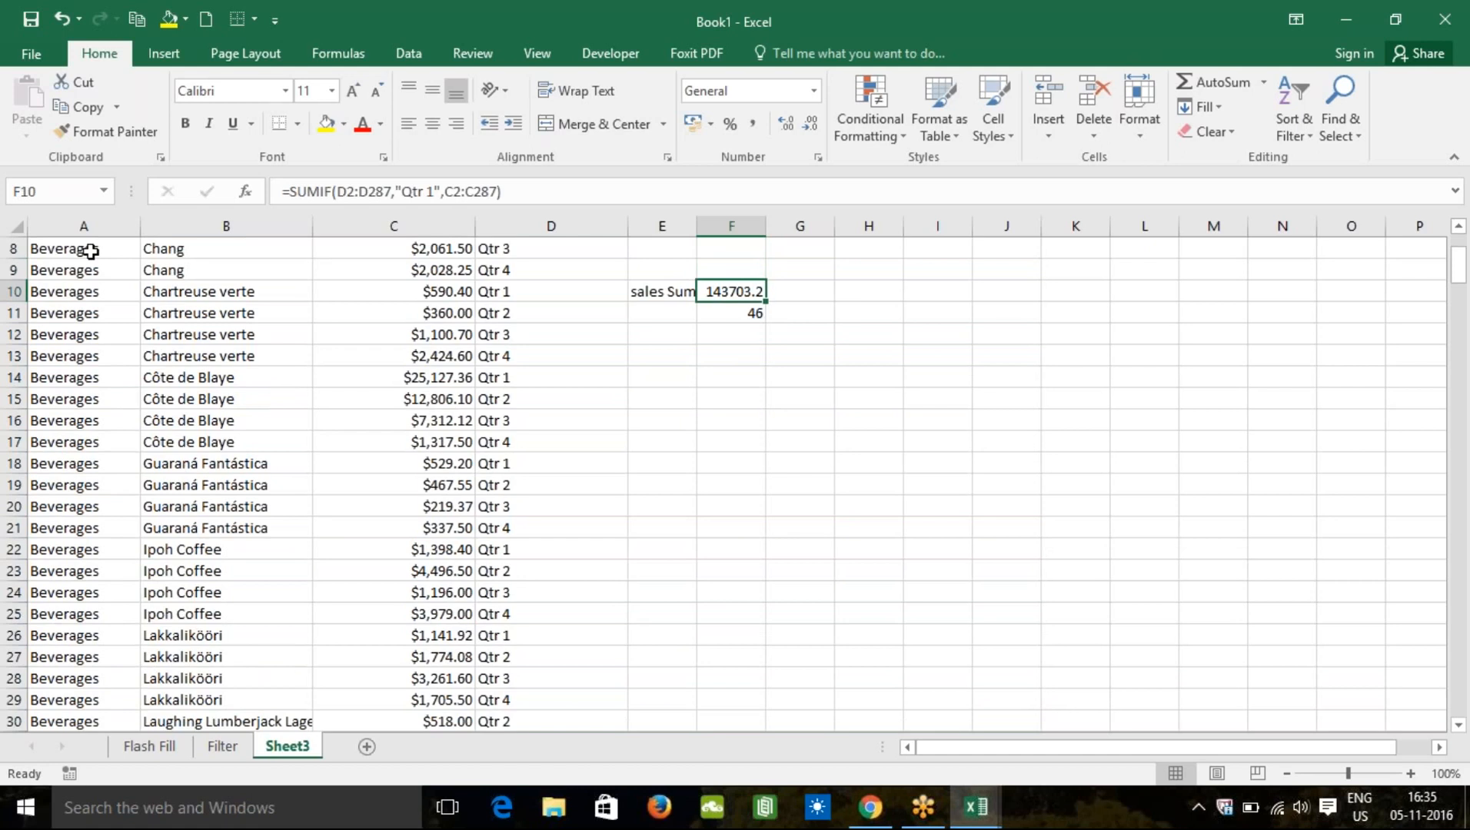
pyautogui.press('Down')
pyautogui.press('Left')
pyautogui.write('Count')
pyautogui.press('Return')
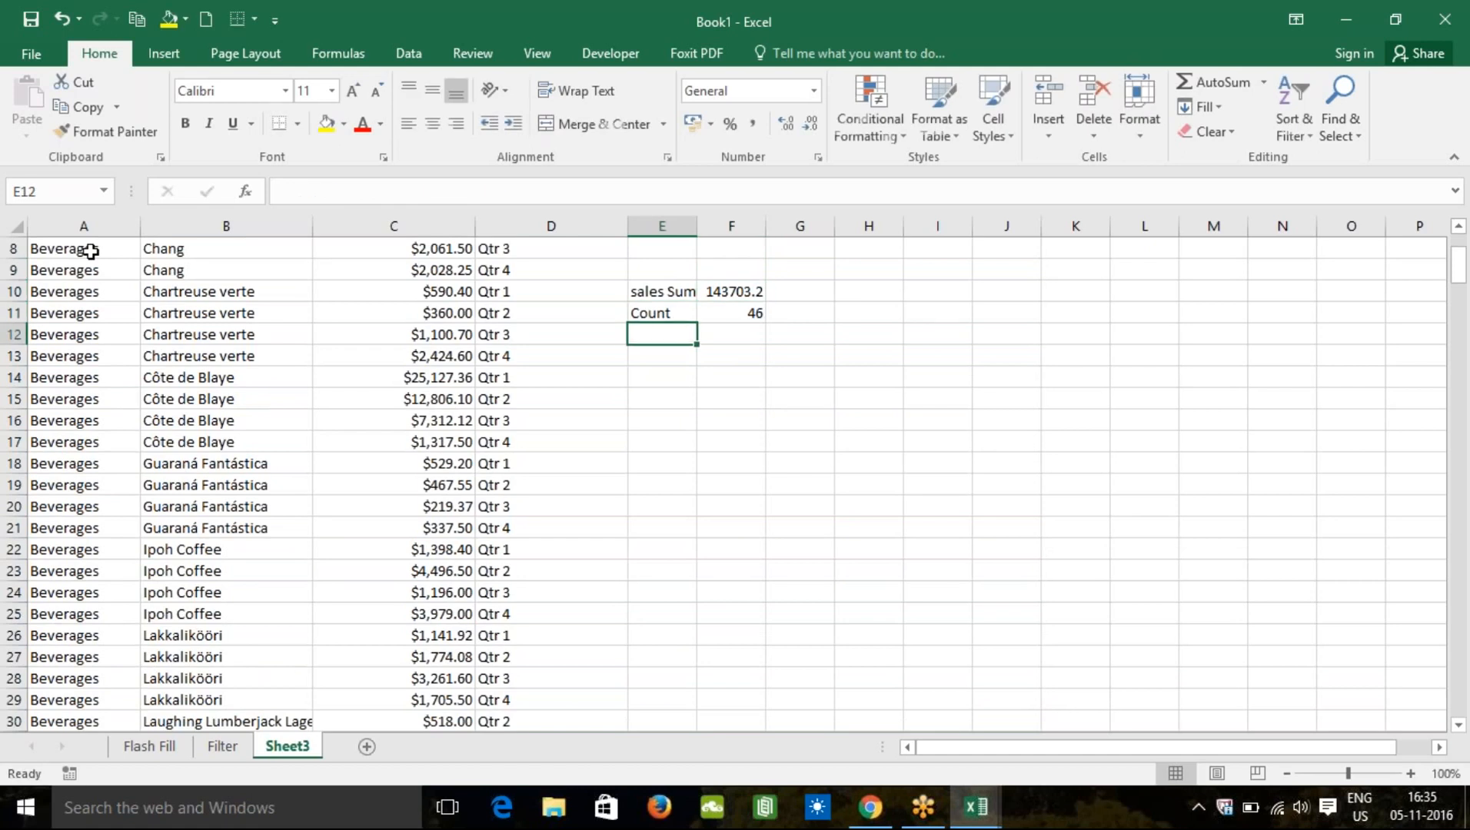
pyautogui.press('Up')
pyautogui.press('Up')
pyautogui.press('Up')
pyautogui.press('Up')
pyautogui.press('Up')
pyautogui.press('Up')
pyautogui.press('Up')
pyautogui.press('Up')
pyautogui.press('Up')
pyautogui.press('Up')
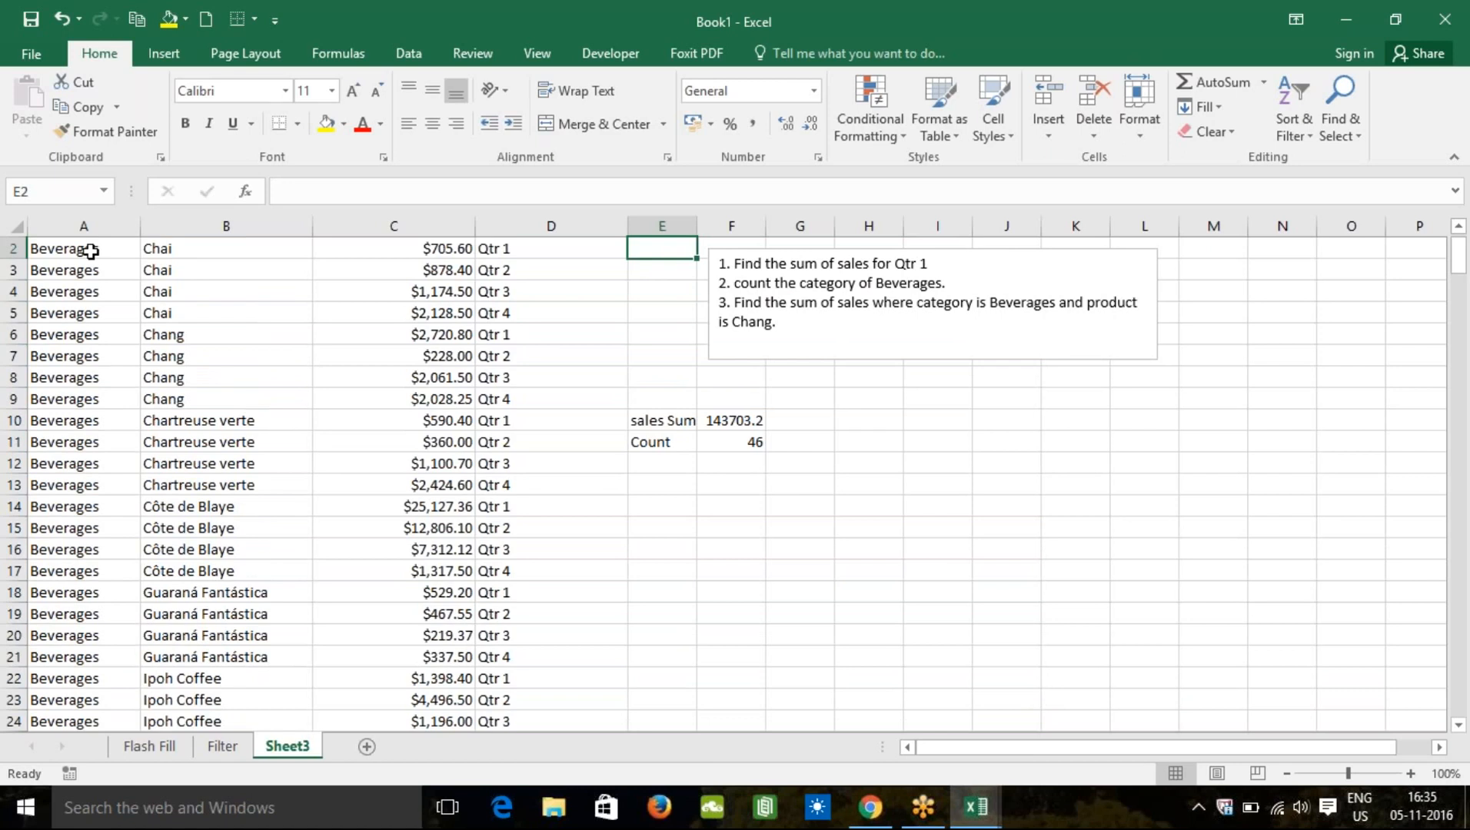
pyautogui.press('Up')
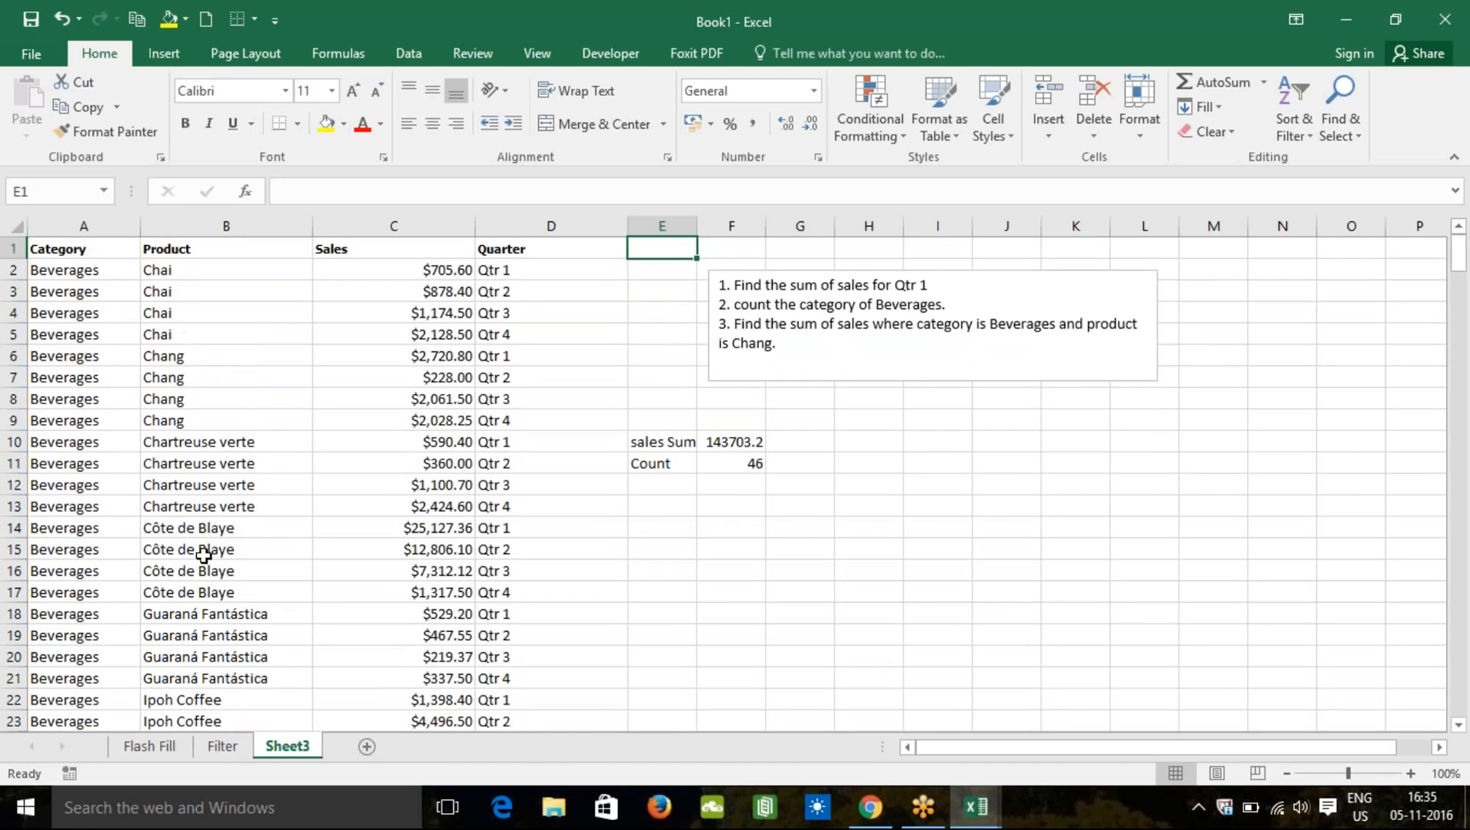
# Step: Start a SUMIFS in F12 with sum range C2:C287
pyautogui.click(718, 484)
pyautogui.write('=')
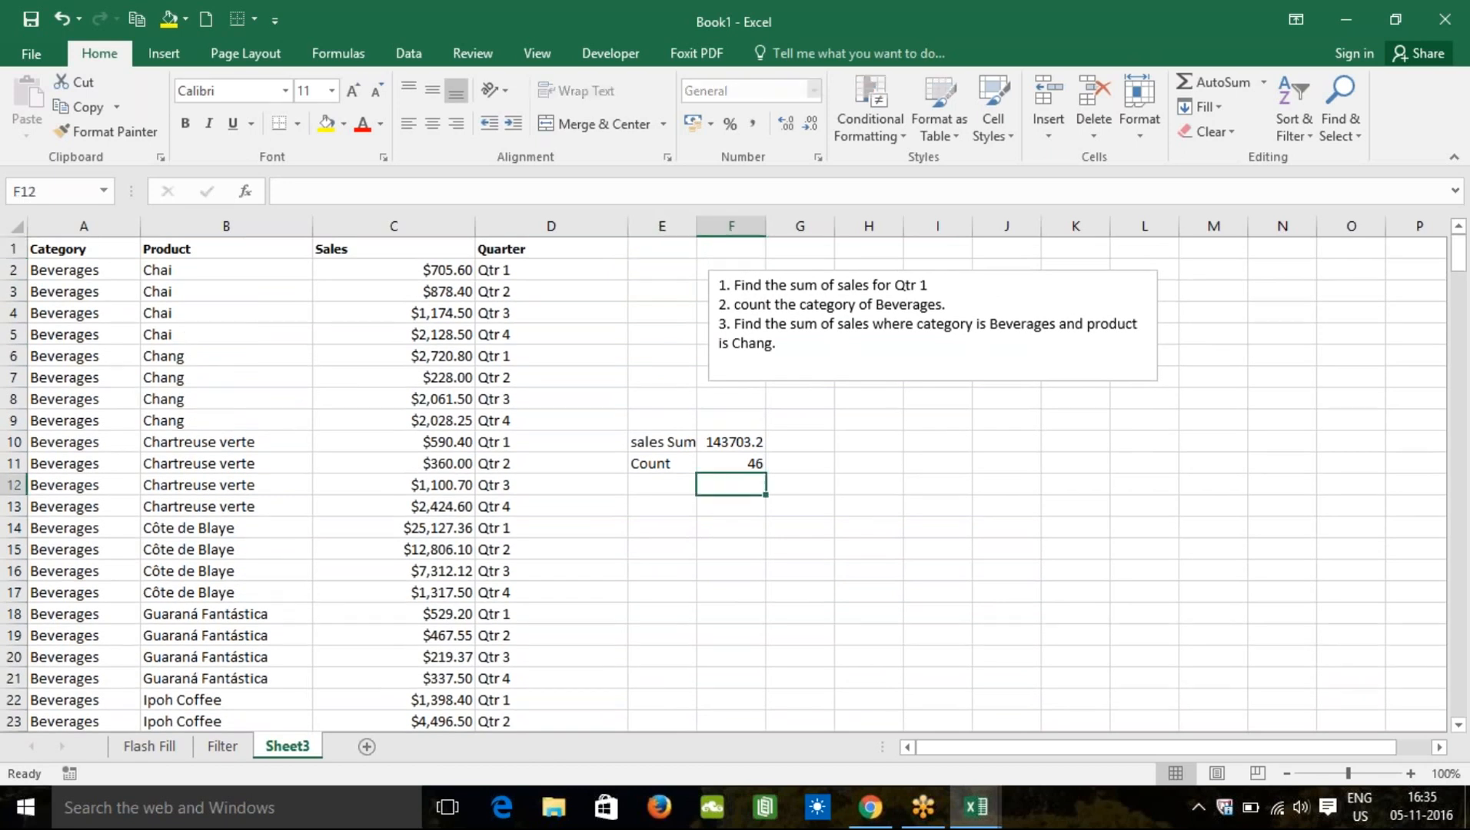
pyautogui.write('=sumif')
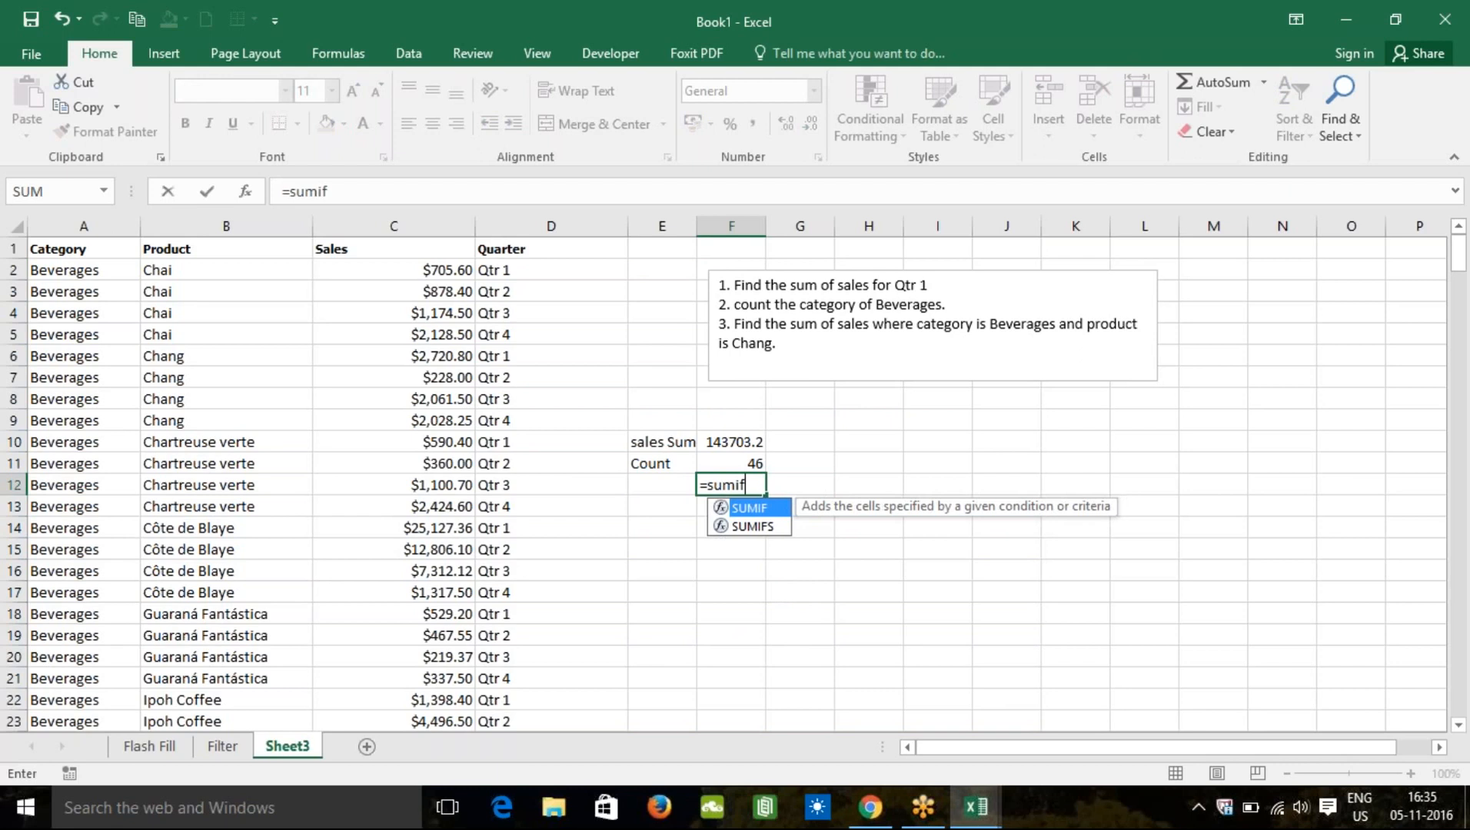
pyautogui.write('s(')
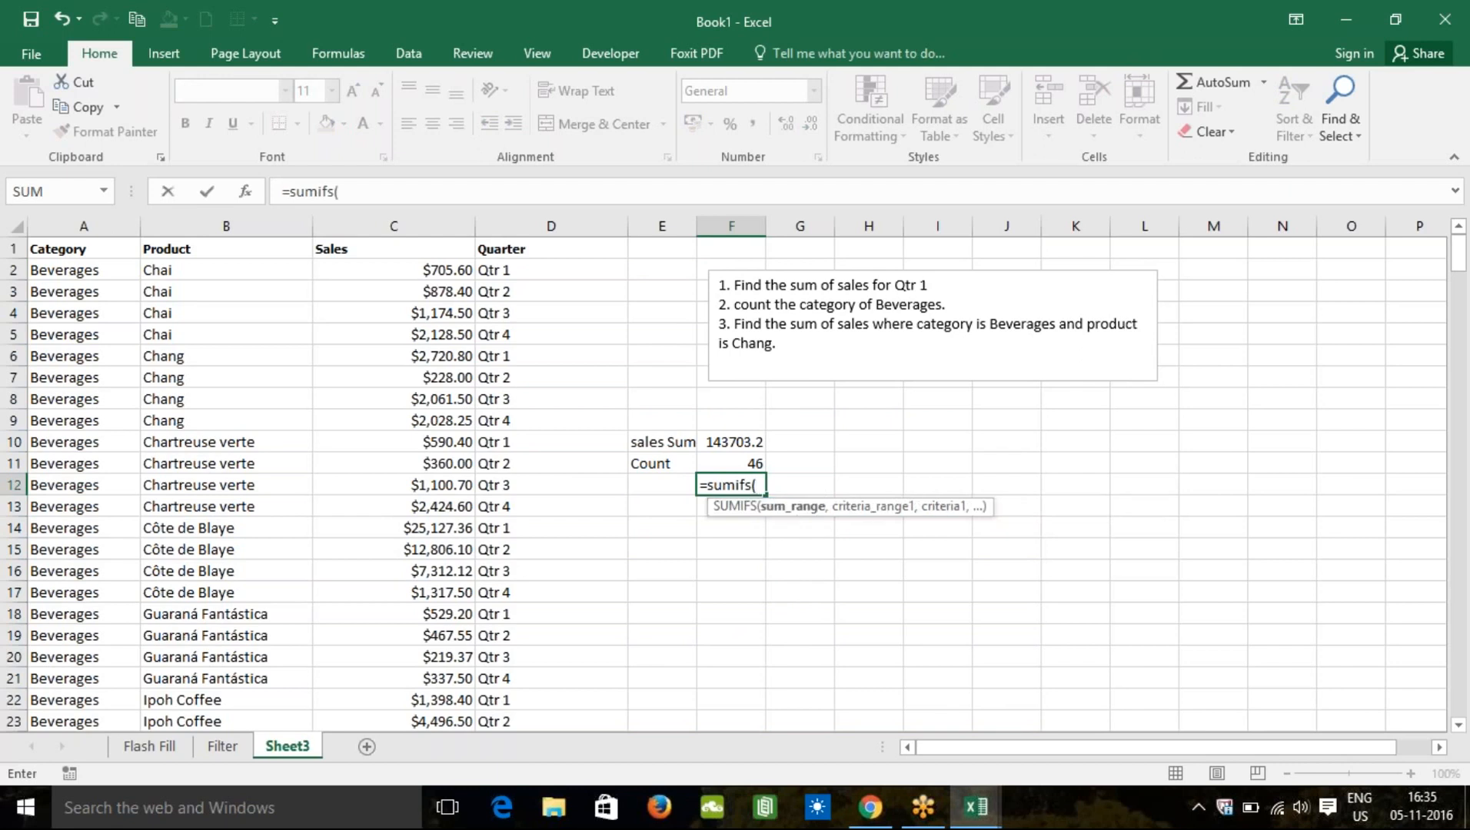
pyautogui.click(399, 267)
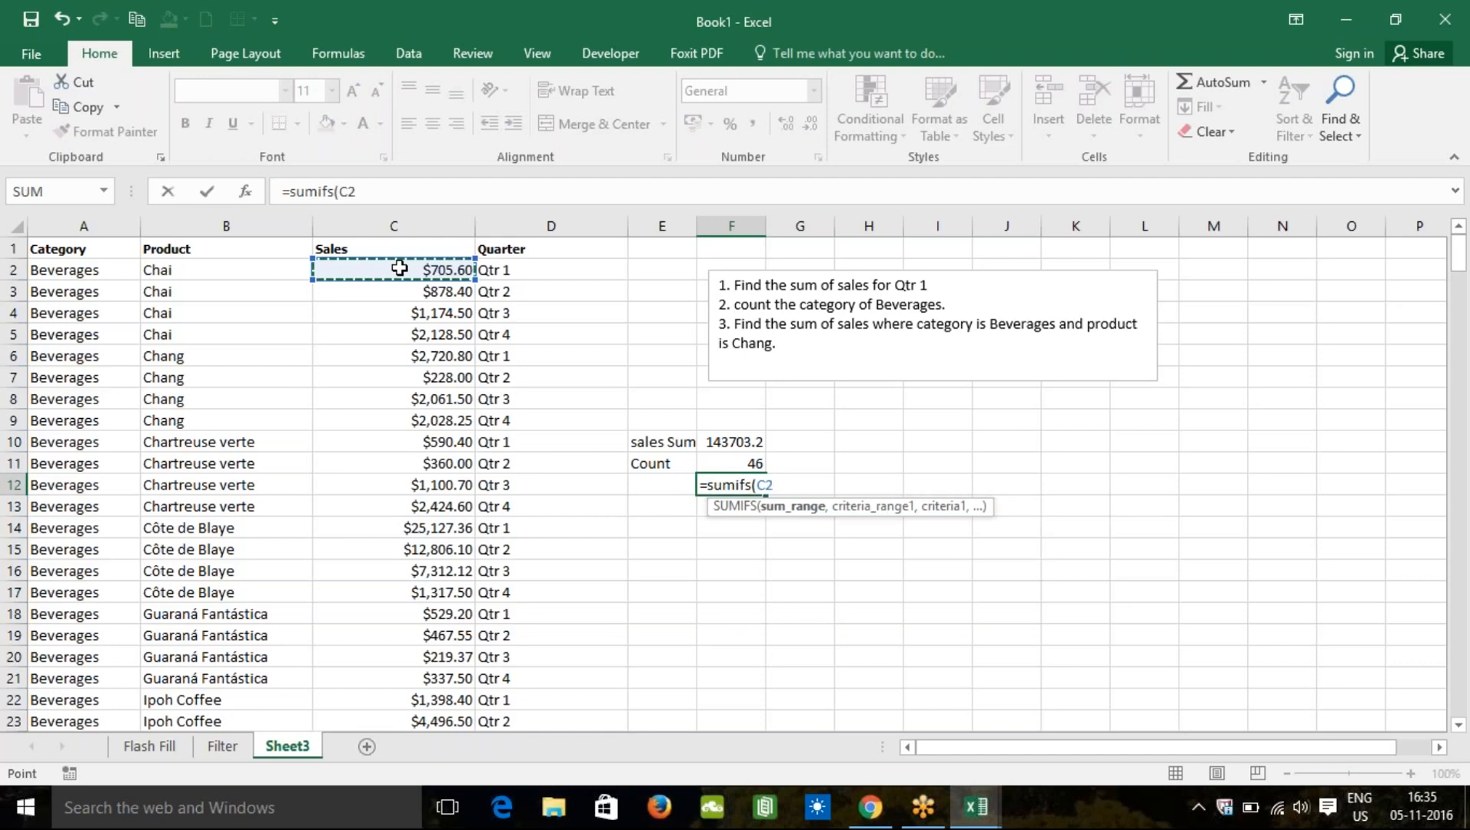
pyautogui.hotkey('ctrl', 'shift', 'End')
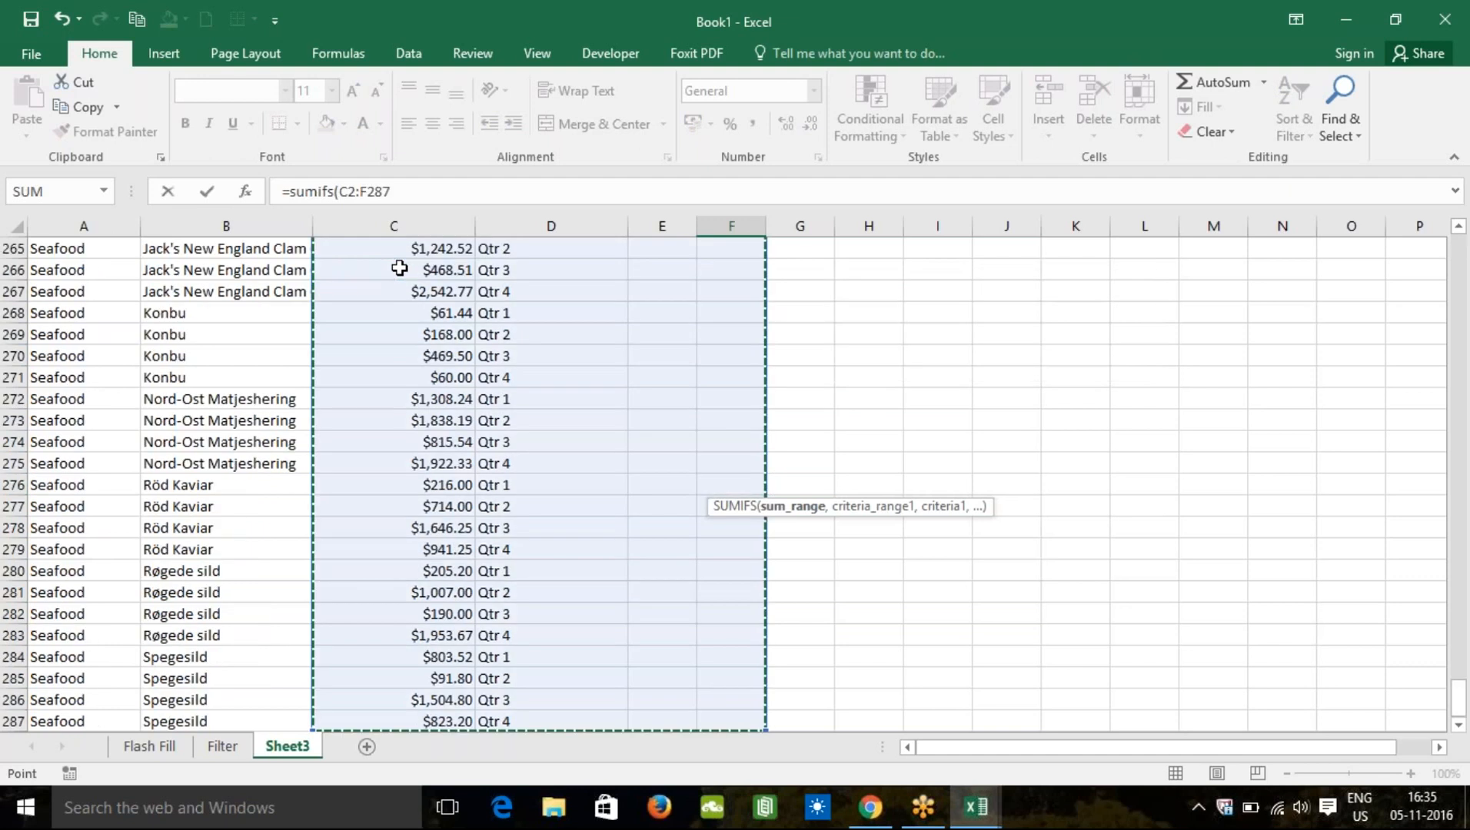
pyautogui.hotkey('shift', 'Left')
pyautogui.hotkey('shift', 'Left')
pyautogui.hotkey('shift', 'Left')
pyautogui.hotkey('shift', 'Left')
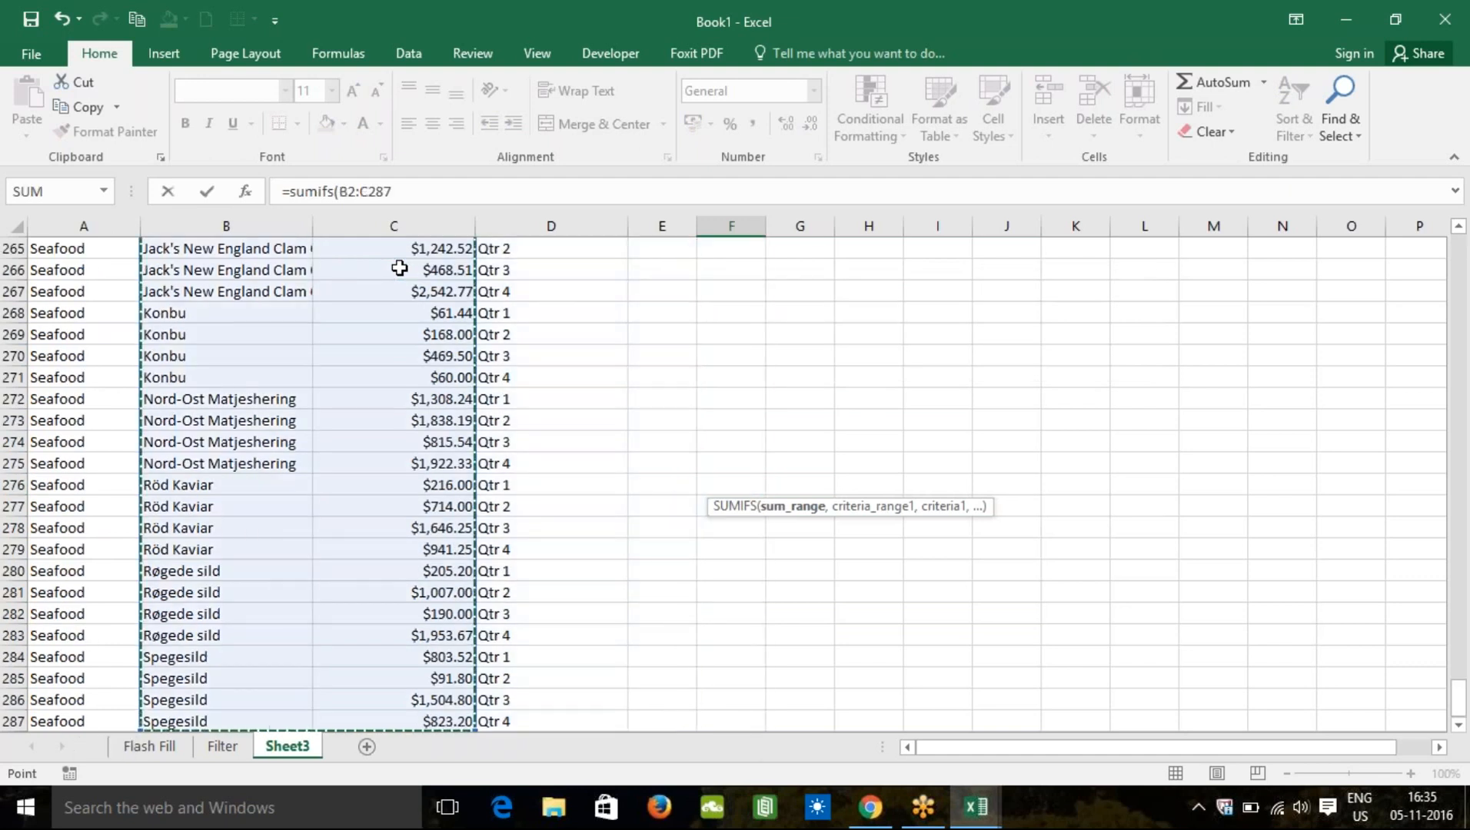
pyautogui.hotkey('shift', 'Right')
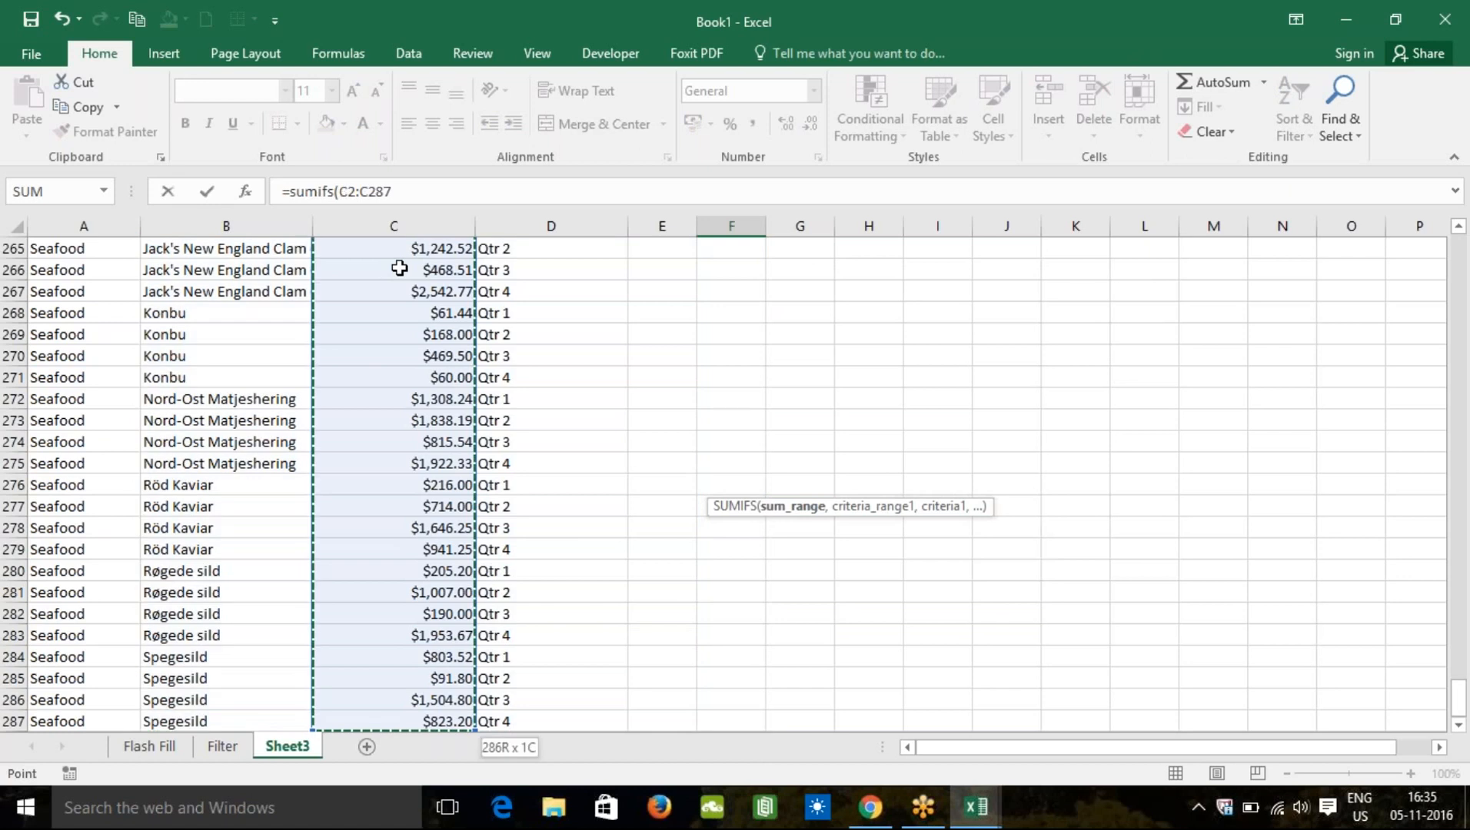
pyautogui.write(',')
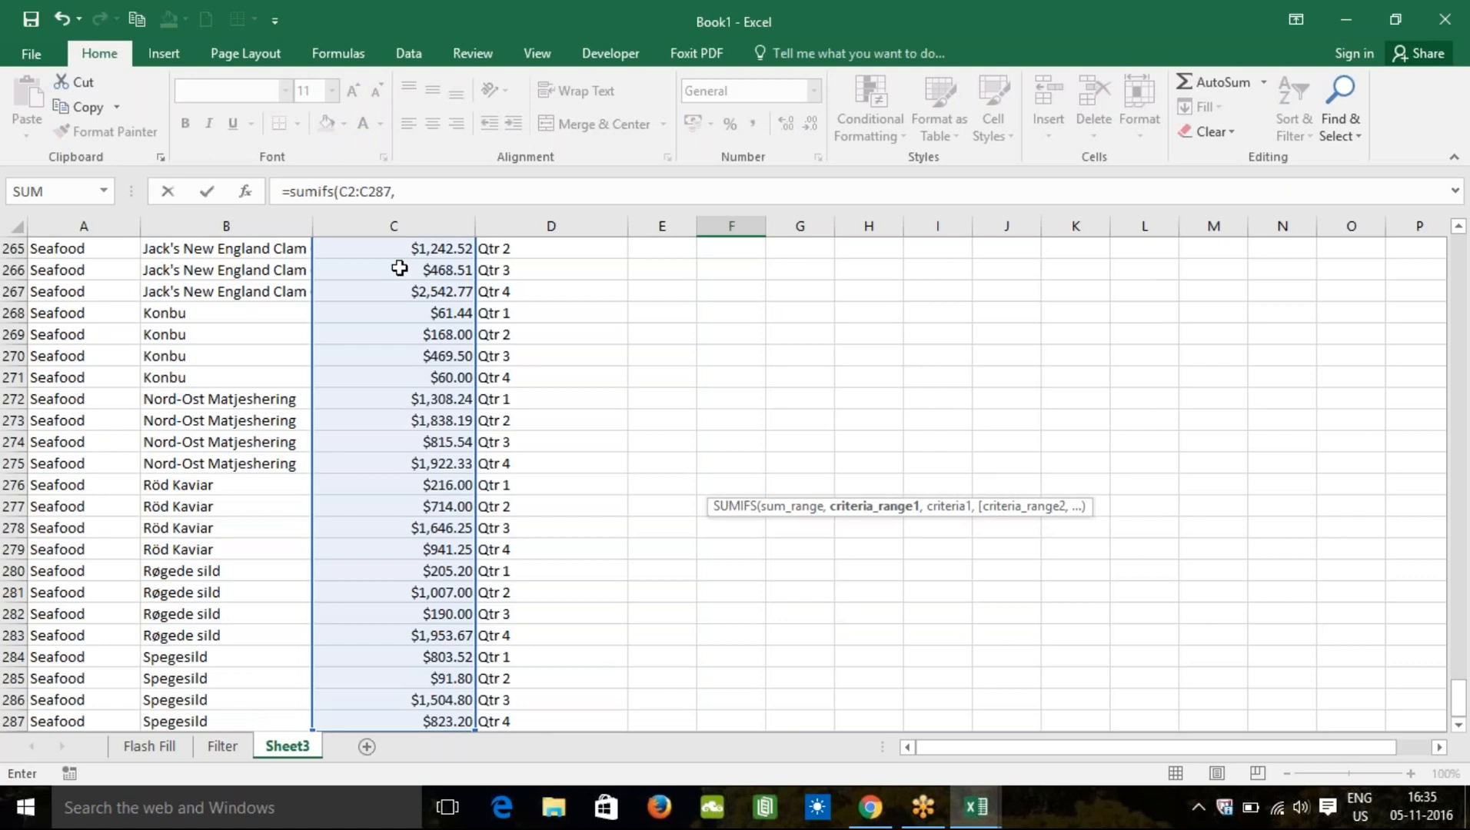
# Step: Select the Category cells from A2 downward as the first criteria range
pyautogui.press('Up')
pyautogui.press('Up')
pyautogui.press('Up')
pyautogui.press('Up')
pyautogui.press('Up')
pyautogui.press('Up')
pyautogui.press('Up')
pyautogui.press('Up')
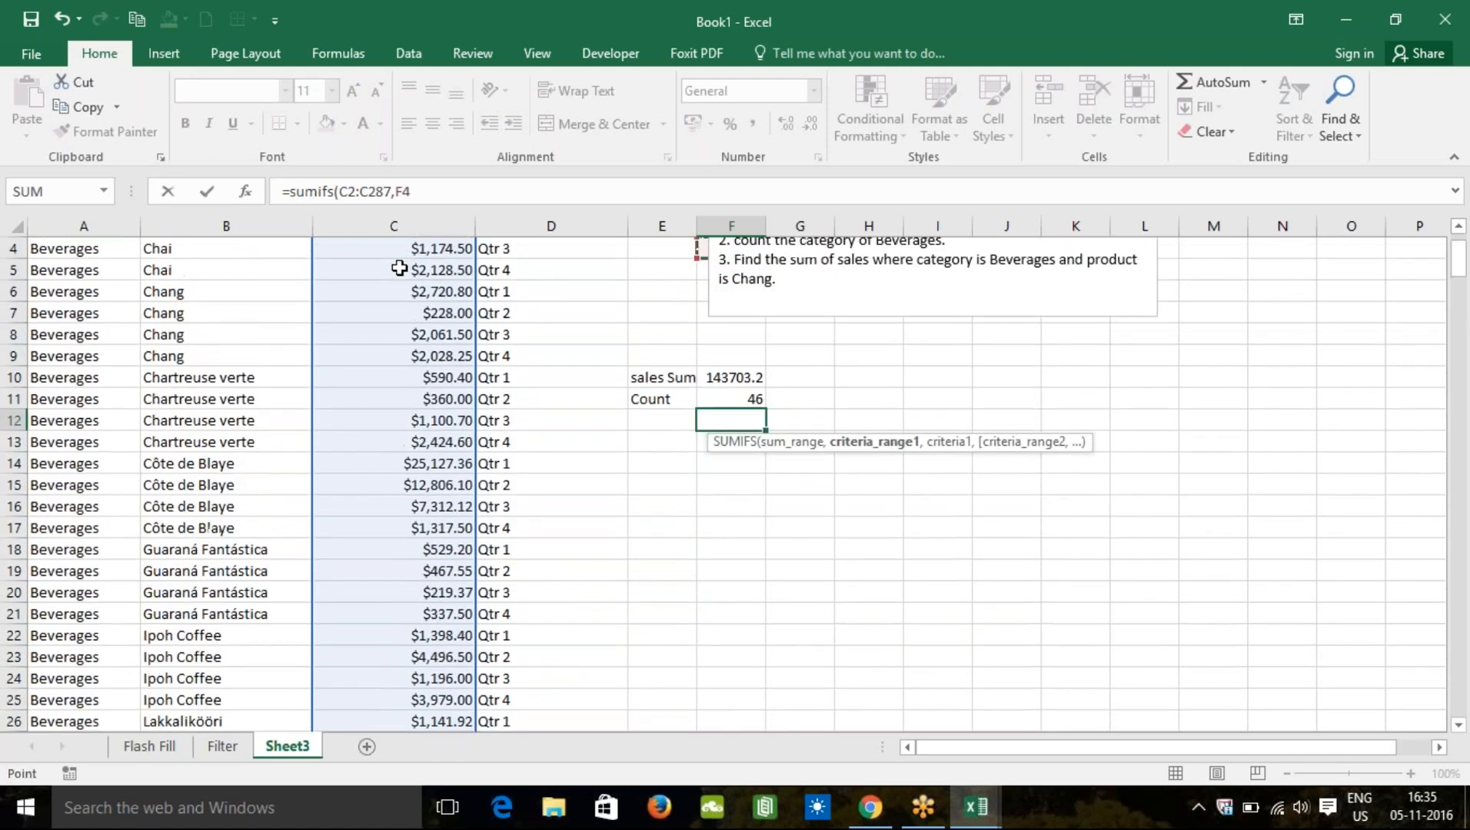
pyautogui.press('Left')
pyautogui.press('Left')
pyautogui.press('Left')
pyautogui.press('Up')
pyautogui.press('Up')
pyautogui.press('Left')
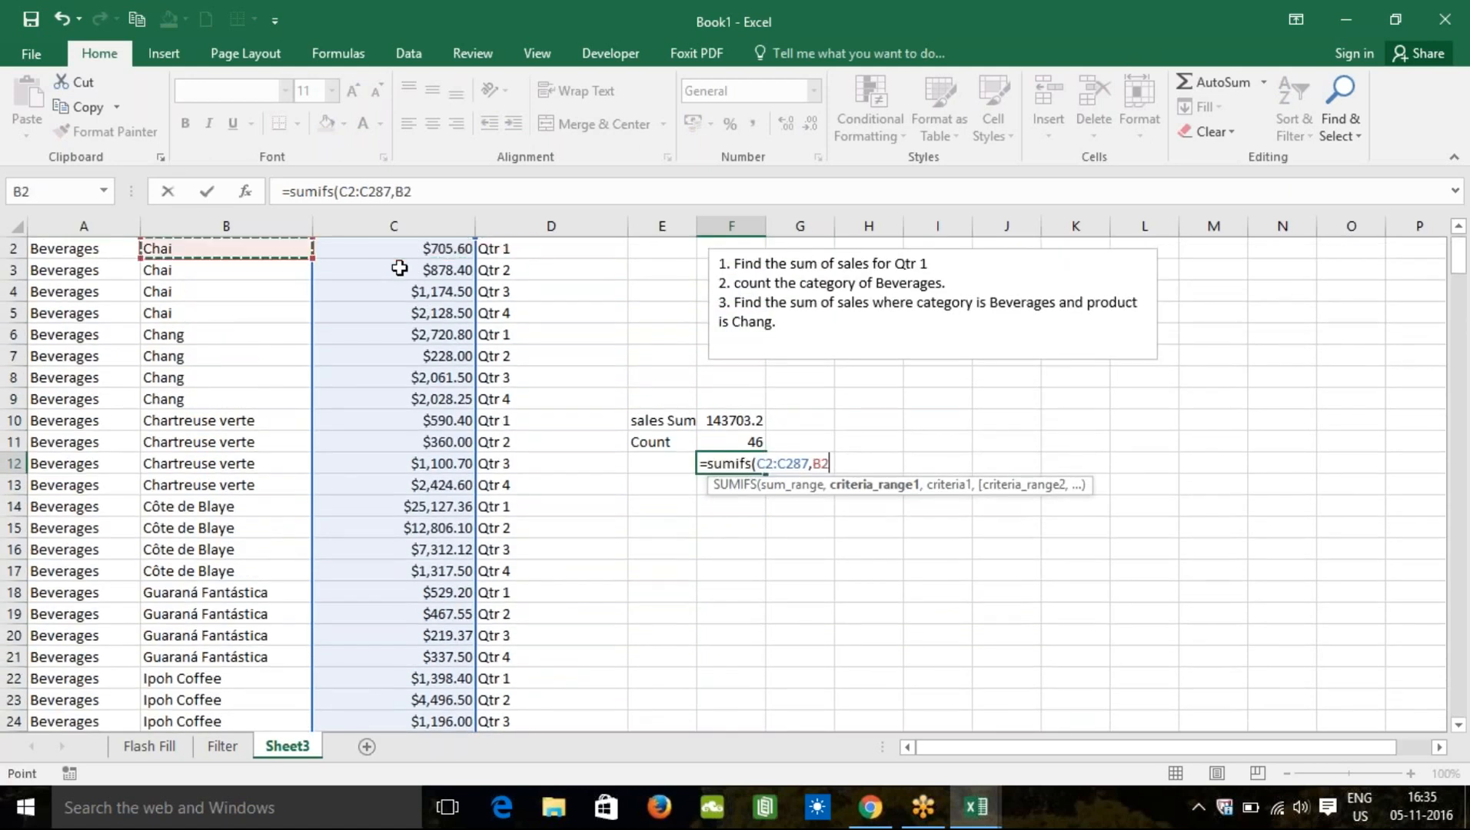
pyautogui.press('Left')
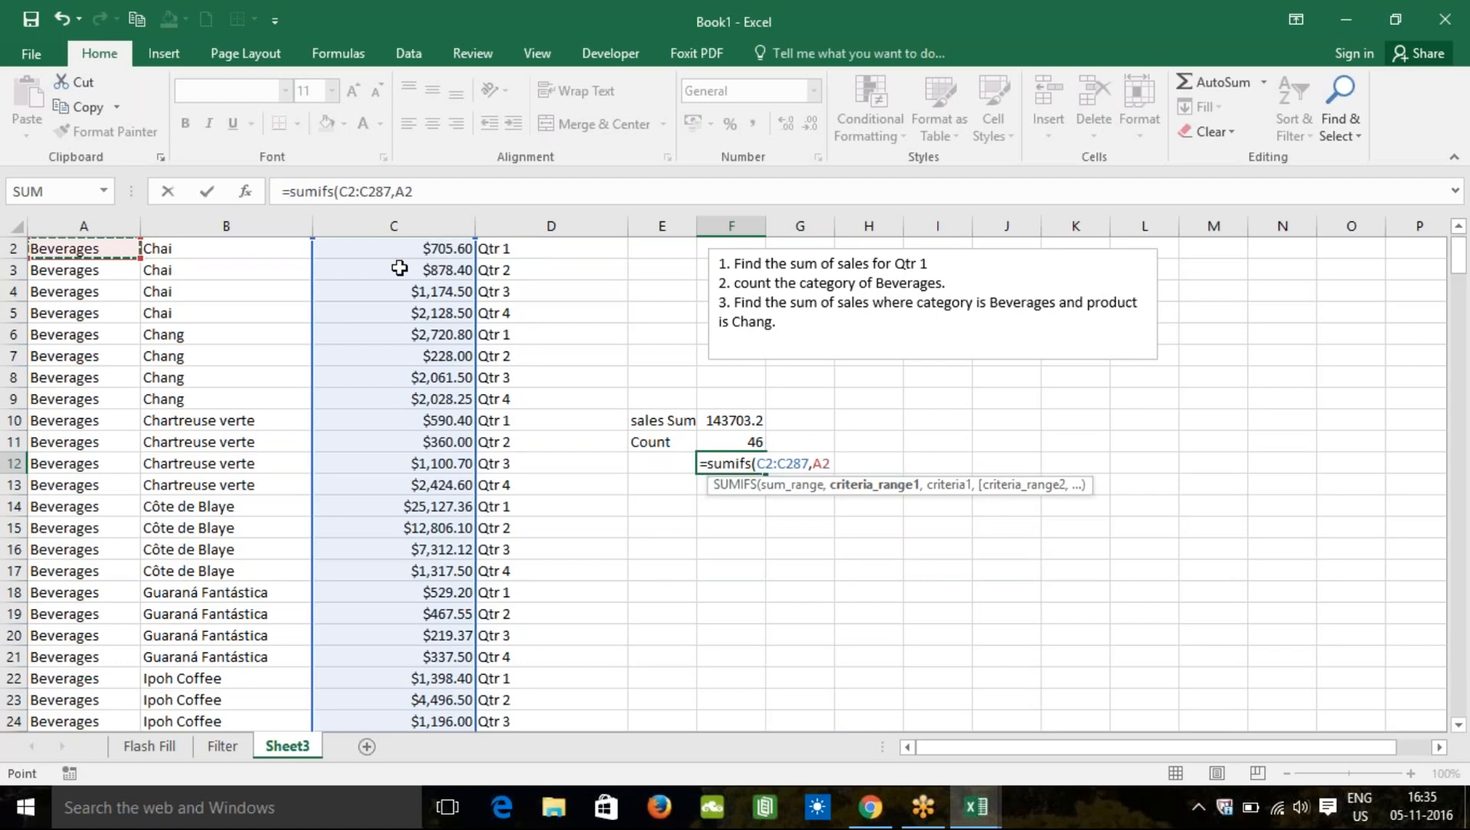
pyautogui.press('End')
pyautogui.hotkey('shift', 'Down')
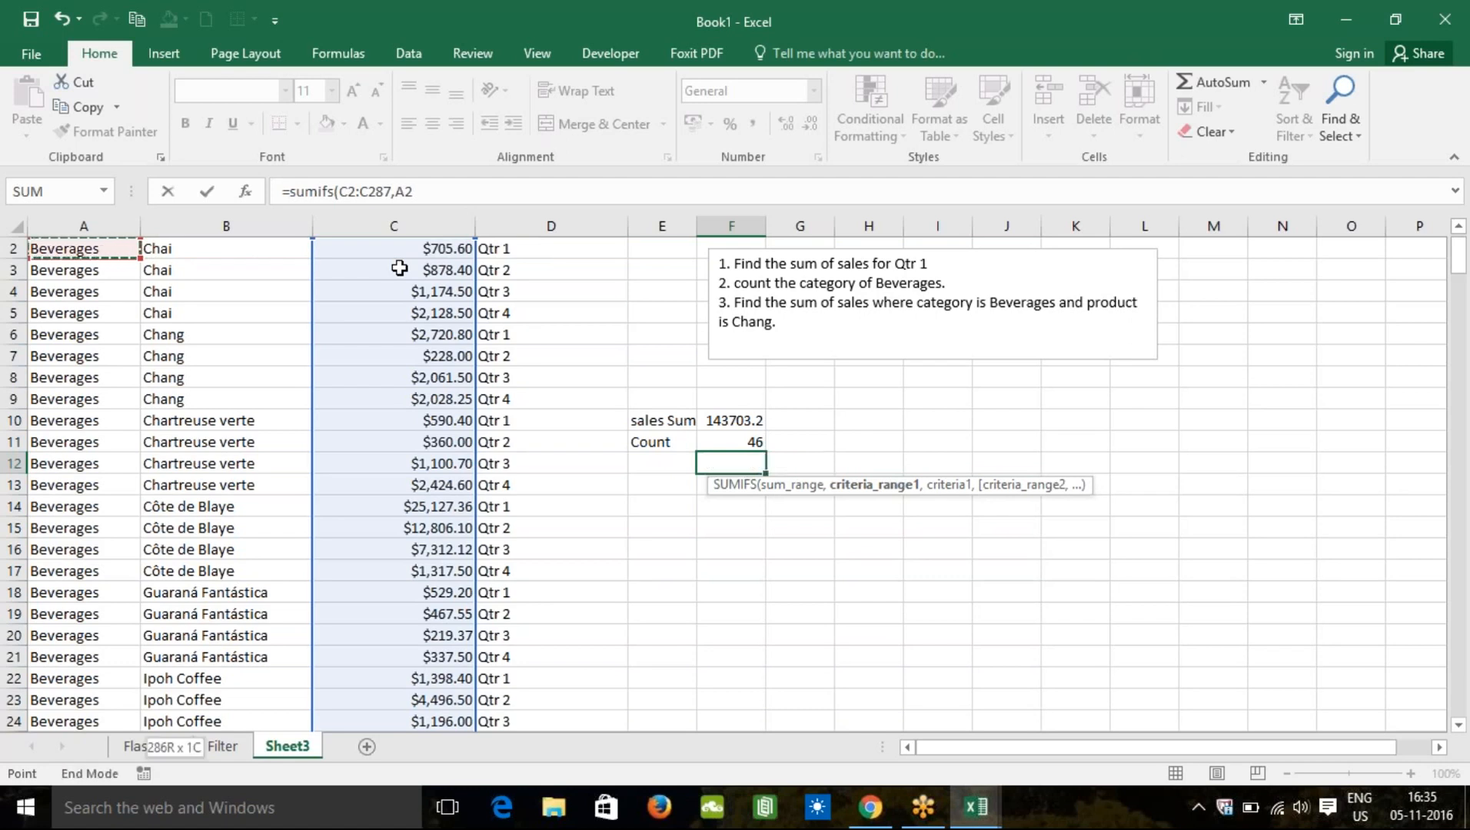
pyautogui.hotkey('shift', 'Down')
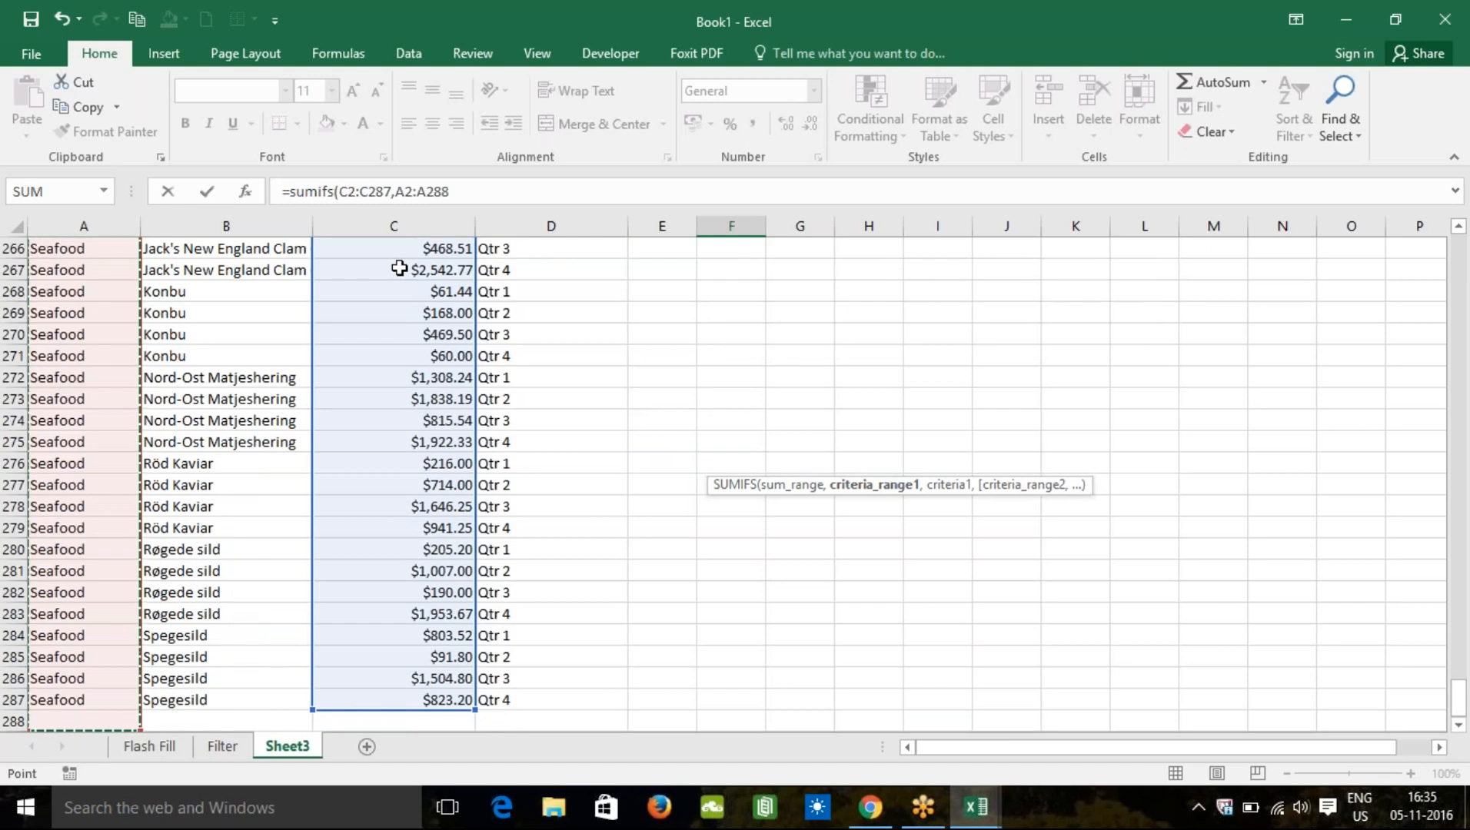
# Step: Finish F12 as =SUMIFS(C2:C287,A2:A287,"Beverages",B2:B287,"Chang") and commit it
pyautogui.hotkey('shift', 'Up')
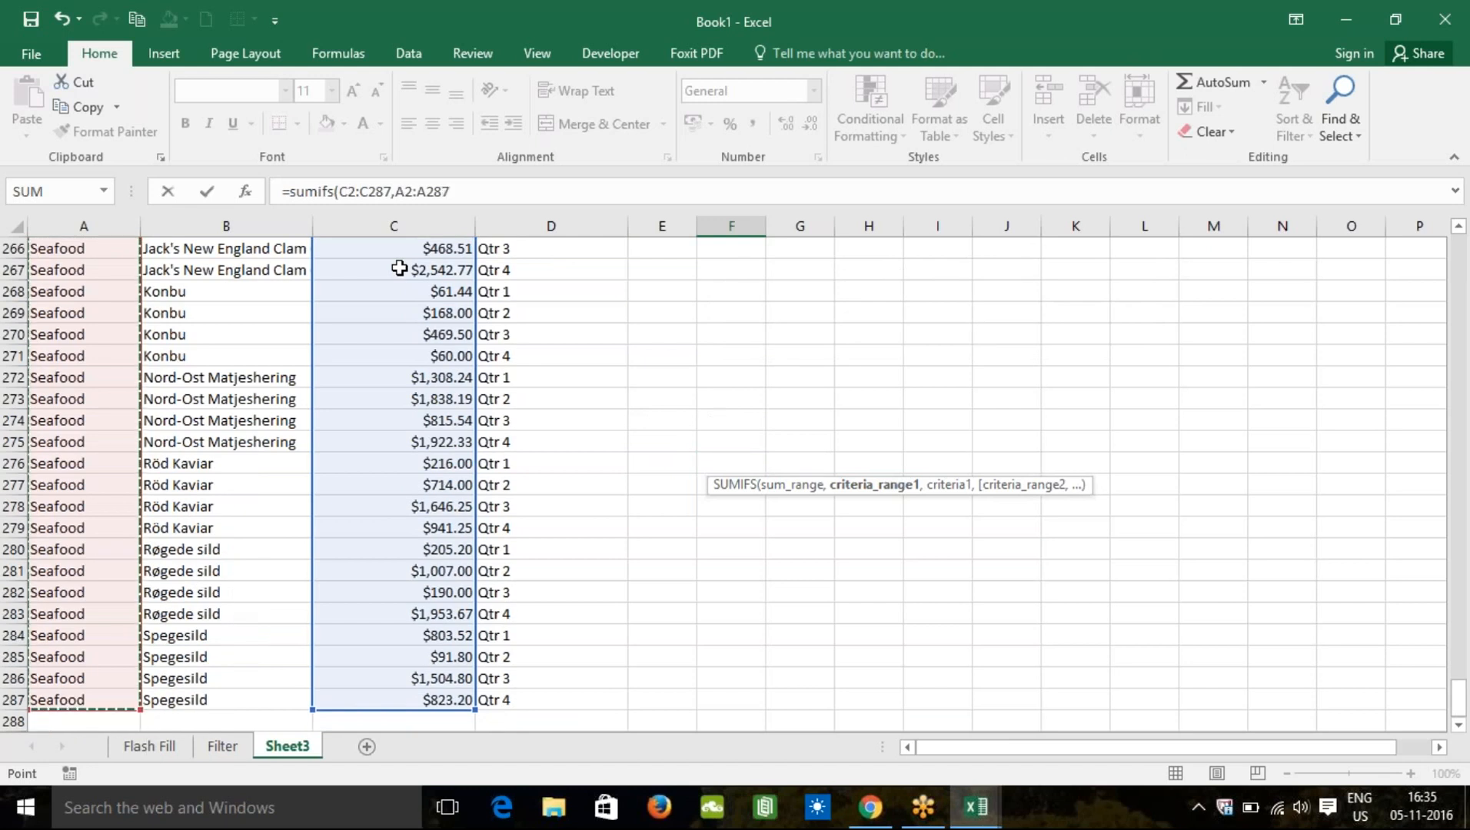
pyautogui.write(',')
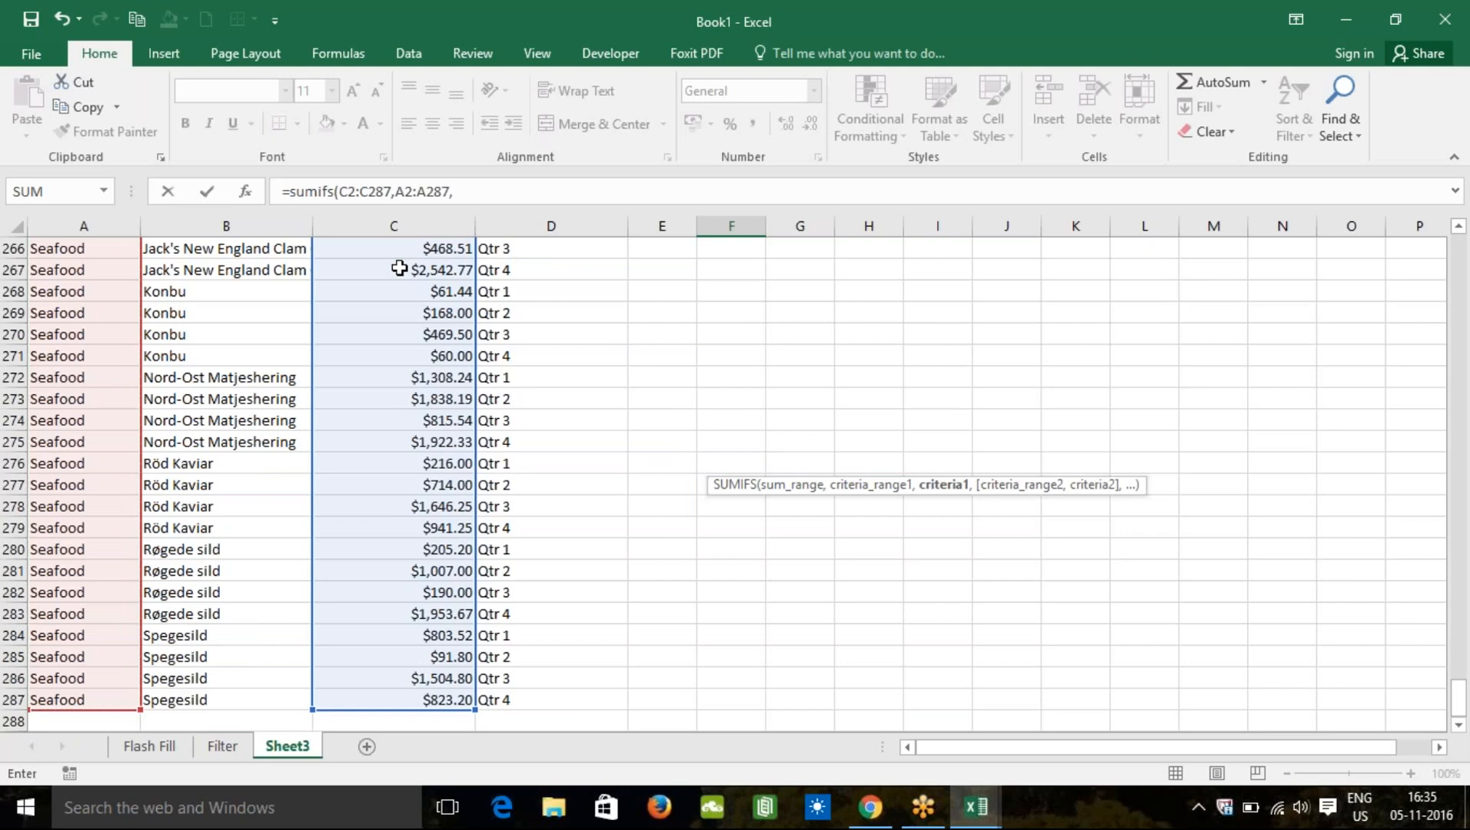
pyautogui.write('"Beverages",')
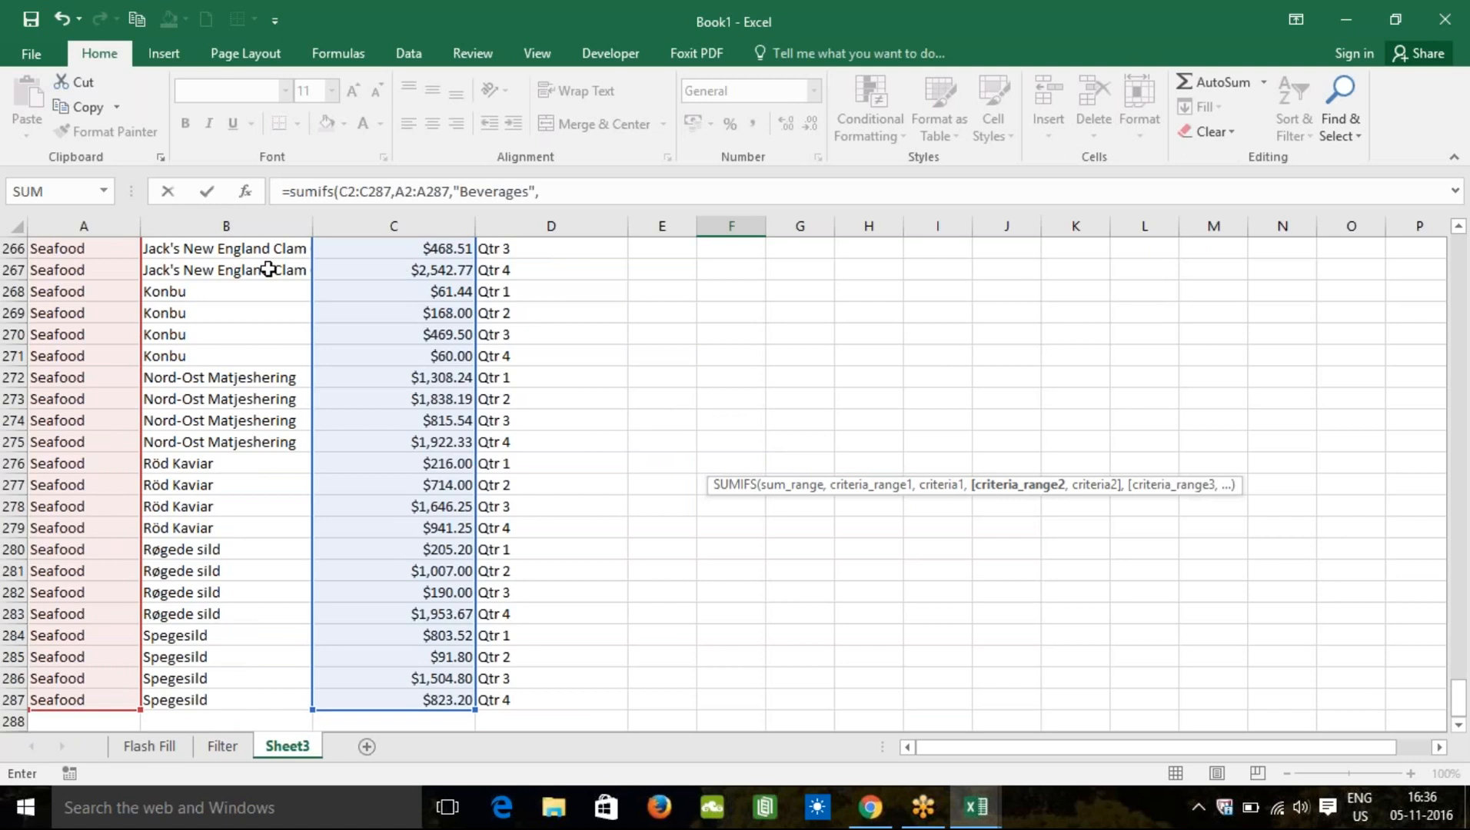
pyautogui.hotkey('ctrl', 'Up')
pyautogui.hotkey('ctrl', 'Up')
pyautogui.hotkey('ctrl', 'Up')
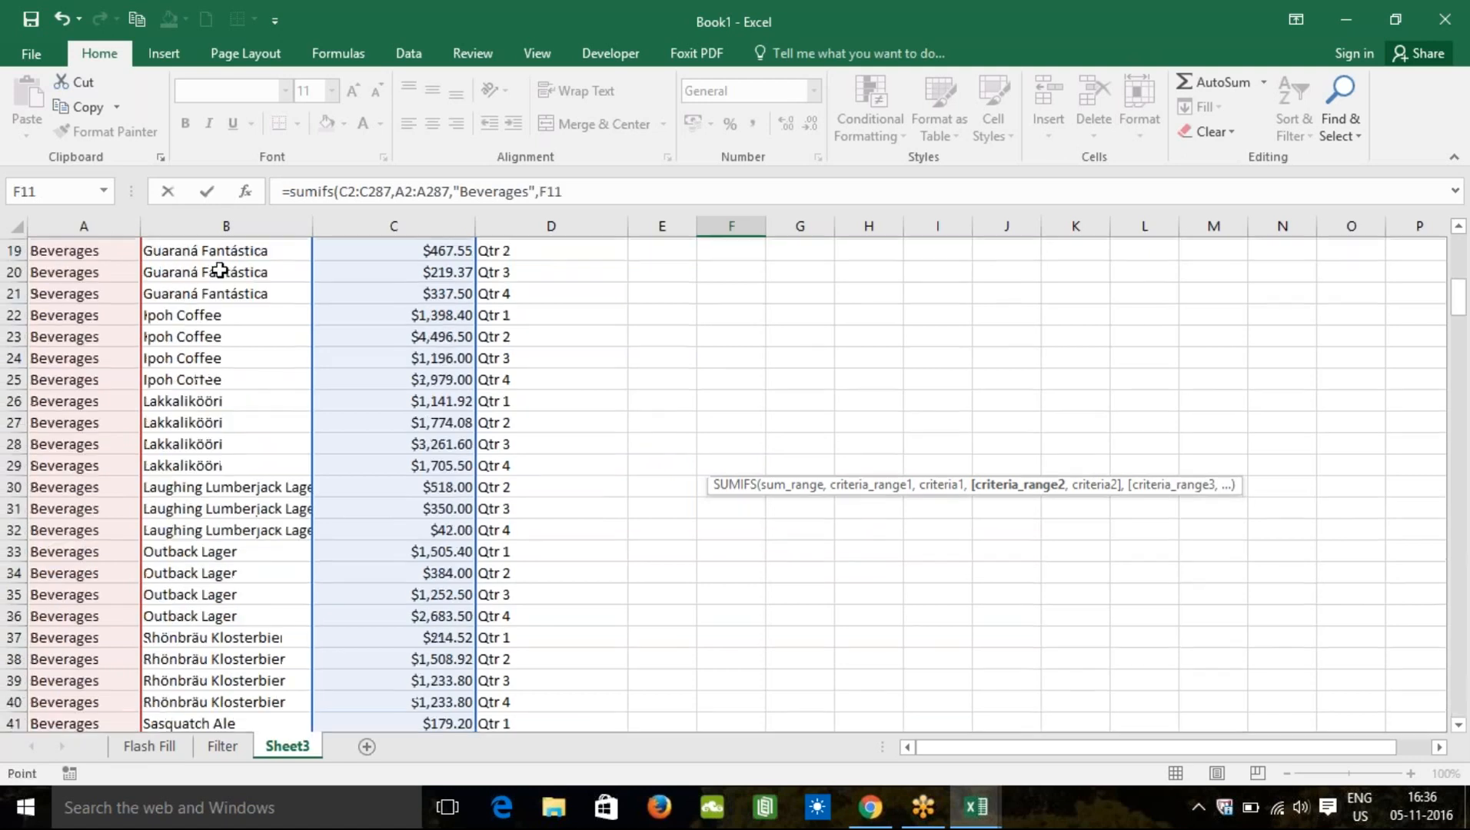
pyautogui.click(175, 271)
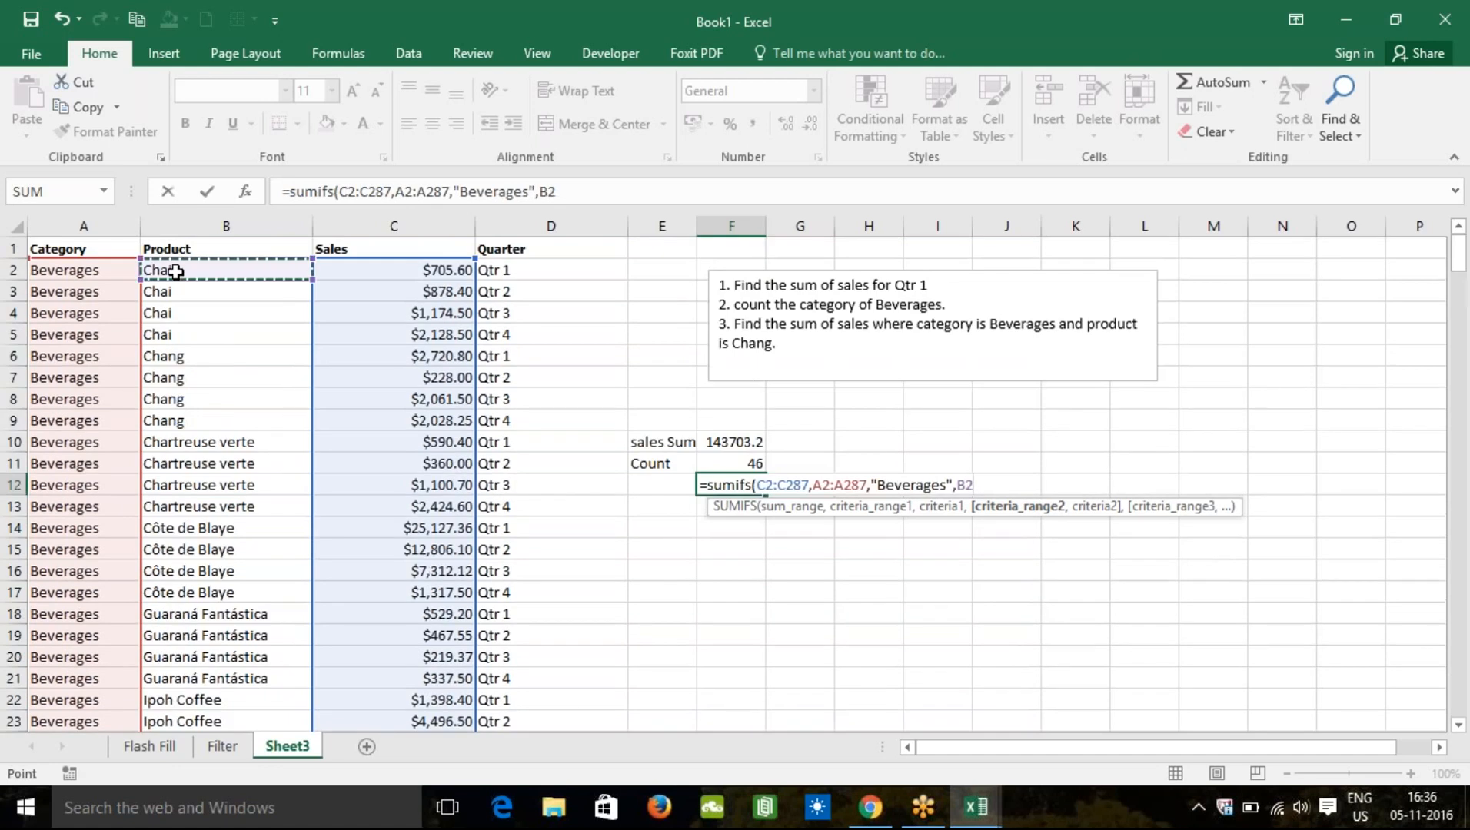
pyautogui.press('End')
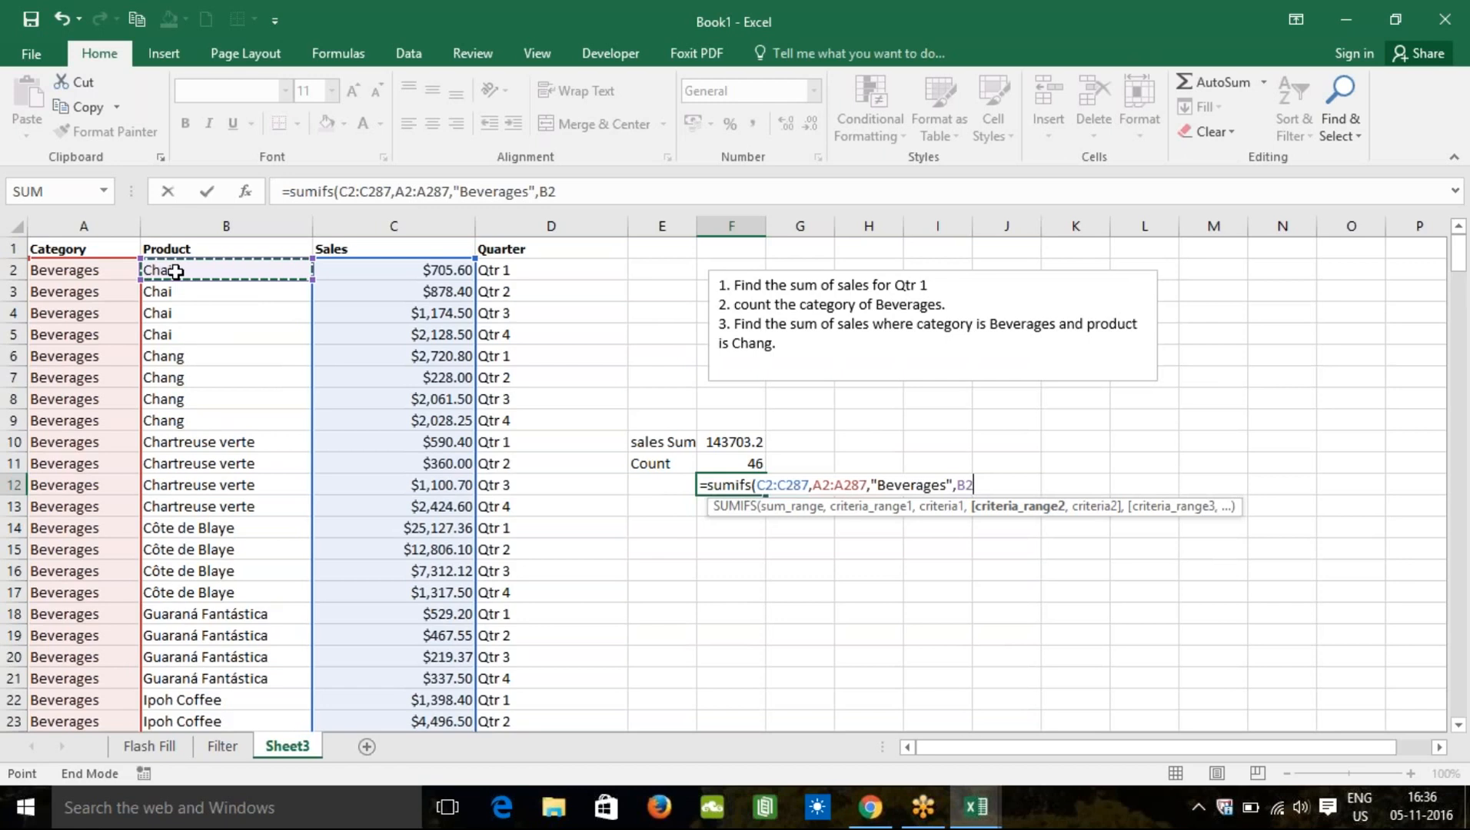
pyautogui.hotkey('shift', 'Down')
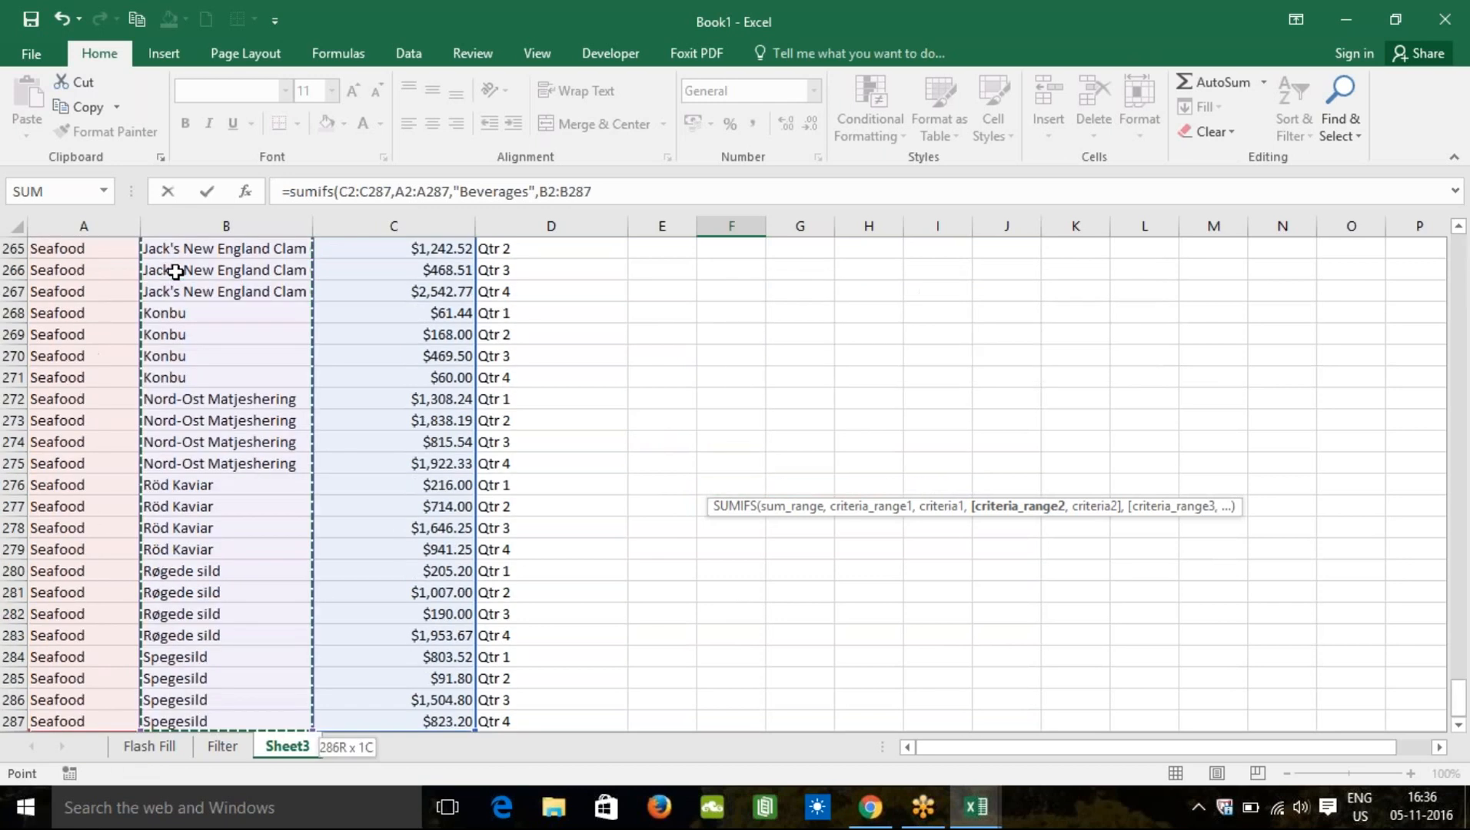
pyautogui.write(',')
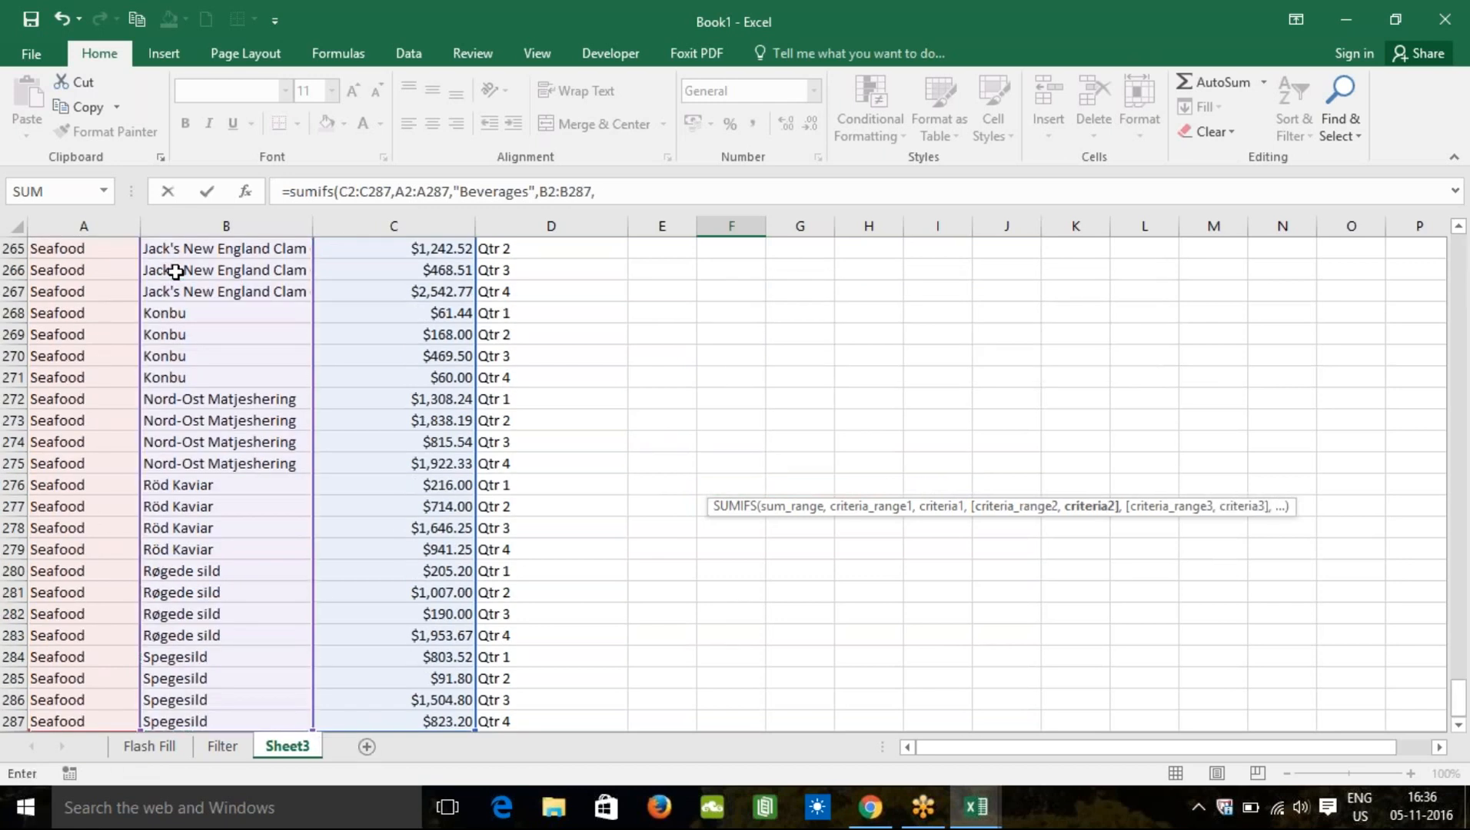
pyautogui.write('"Cha')
pyautogui.write('ng")')
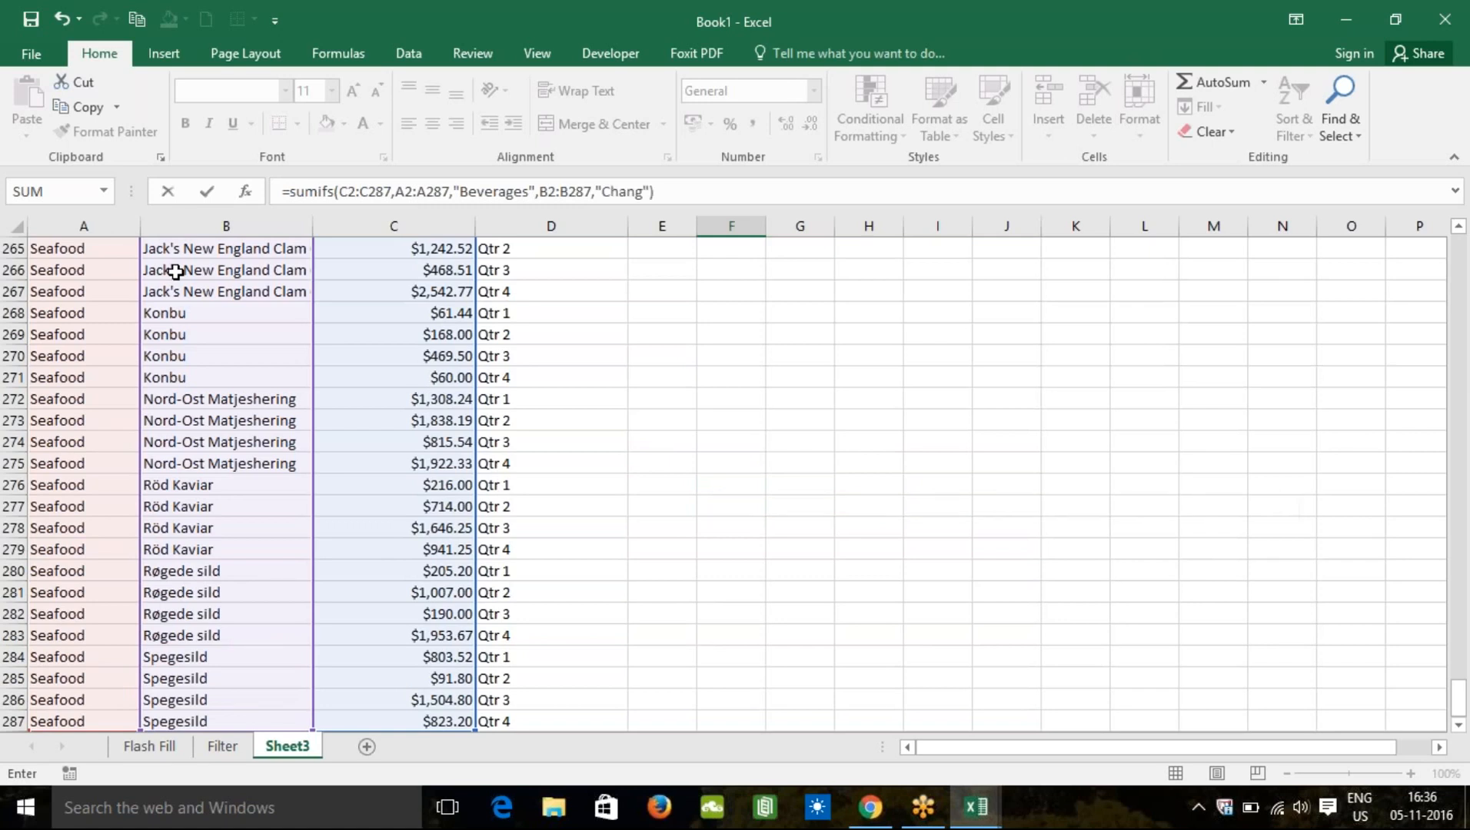
pyautogui.press('Return')
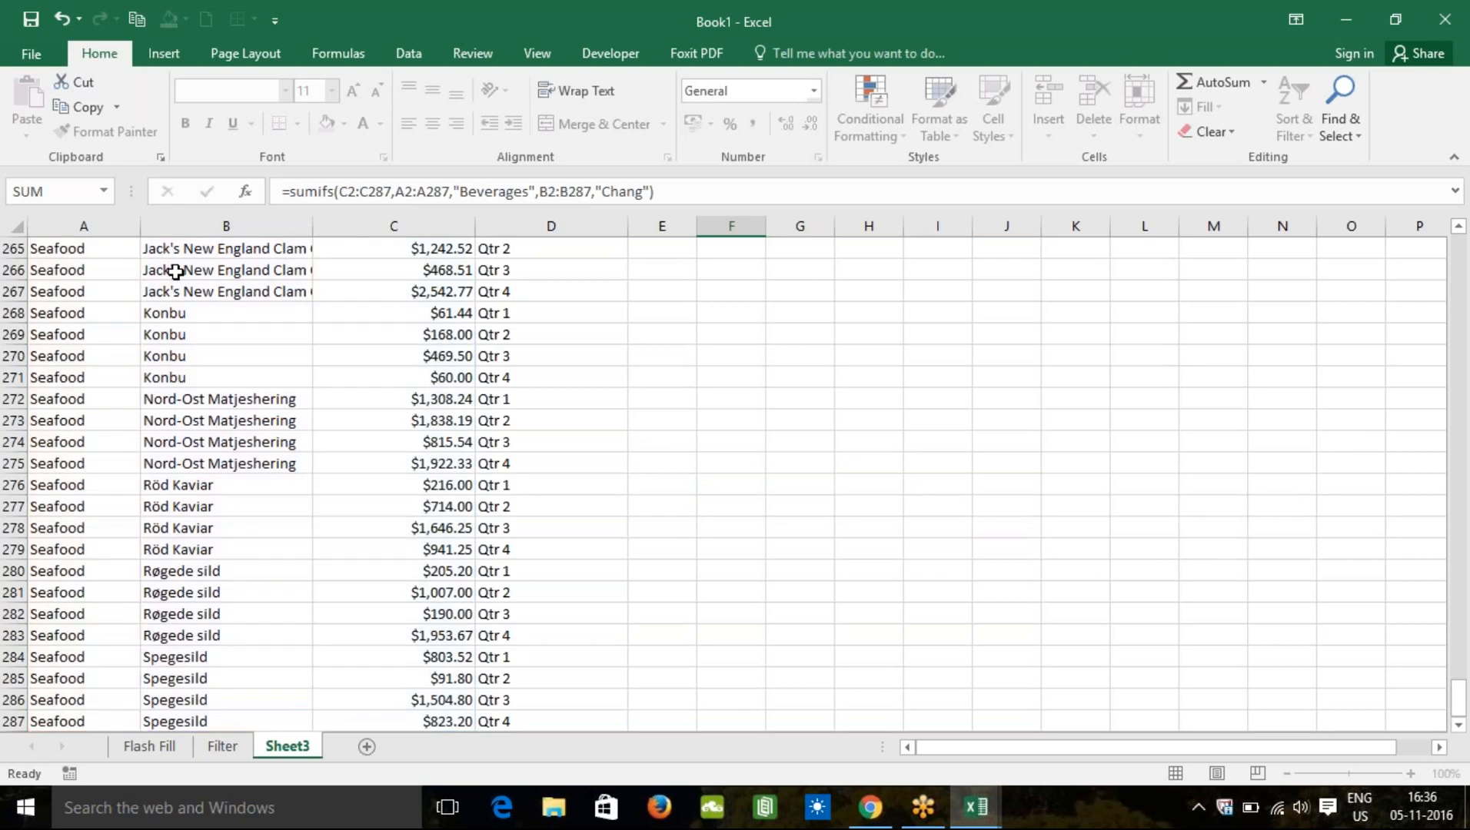
# Step: Label the 7038.55 result with 'Sum of Sales' in E12
pyautogui.press('Up')
pyautogui.press('Up')
pyautogui.press('Up')
pyautogui.press('Up')
pyautogui.press('Up')
pyautogui.press('Up')
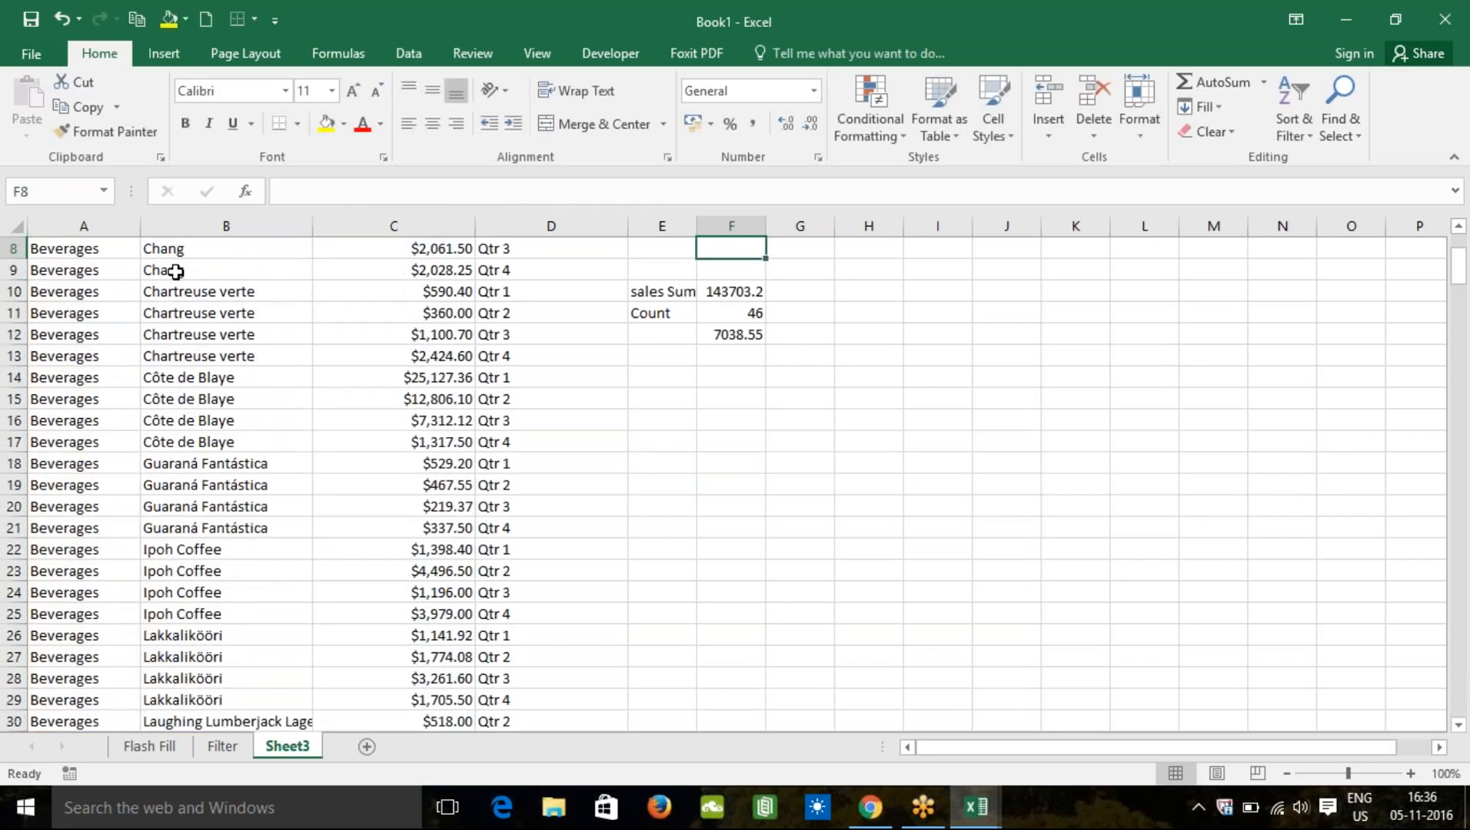
pyautogui.press('Down')
pyautogui.press('Down')
pyautogui.press('Down')
pyautogui.press('Down')
pyautogui.press('Down')
pyautogui.press('Left')
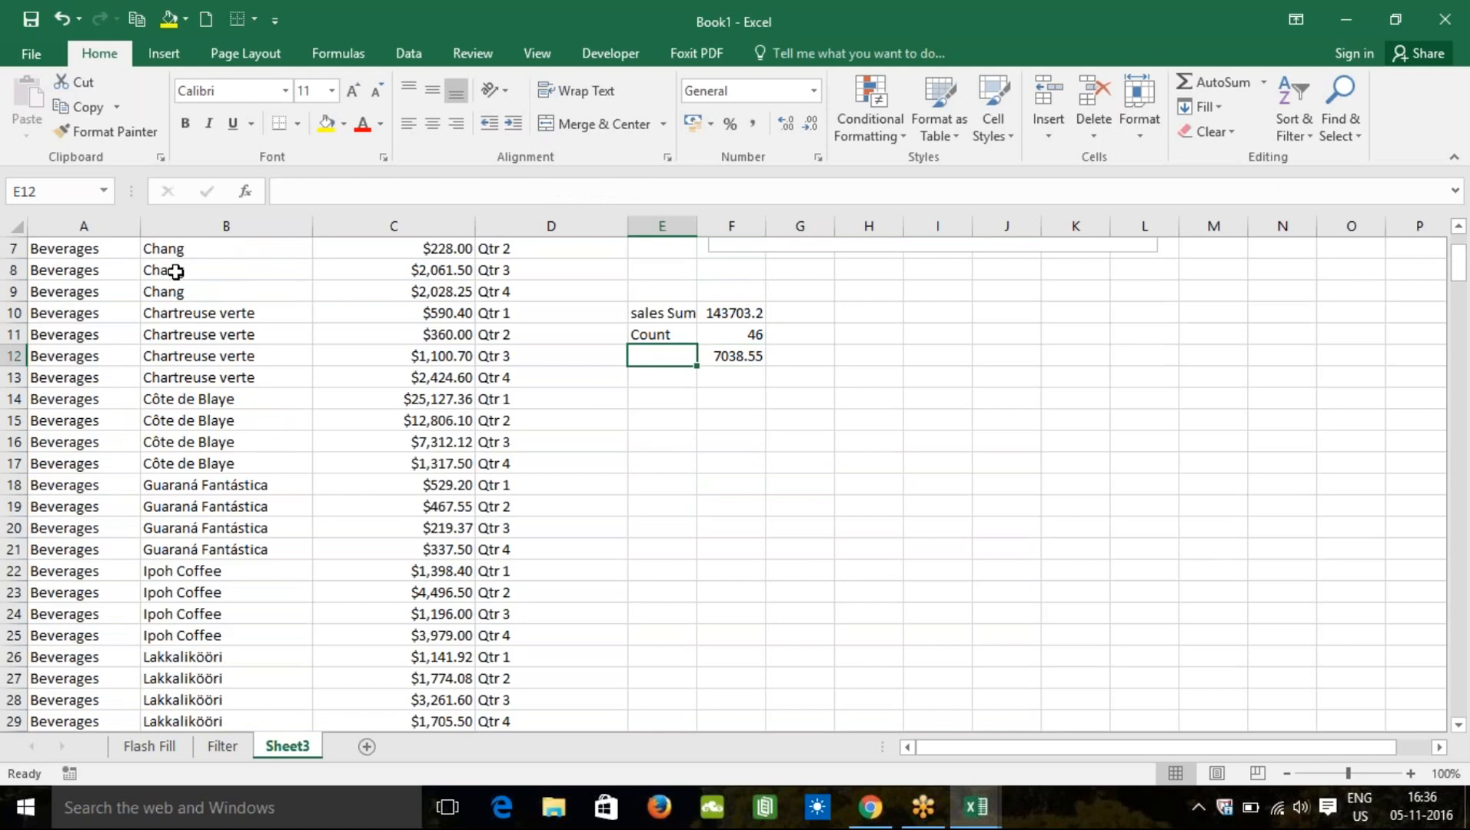
pyautogui.write('Sum of')
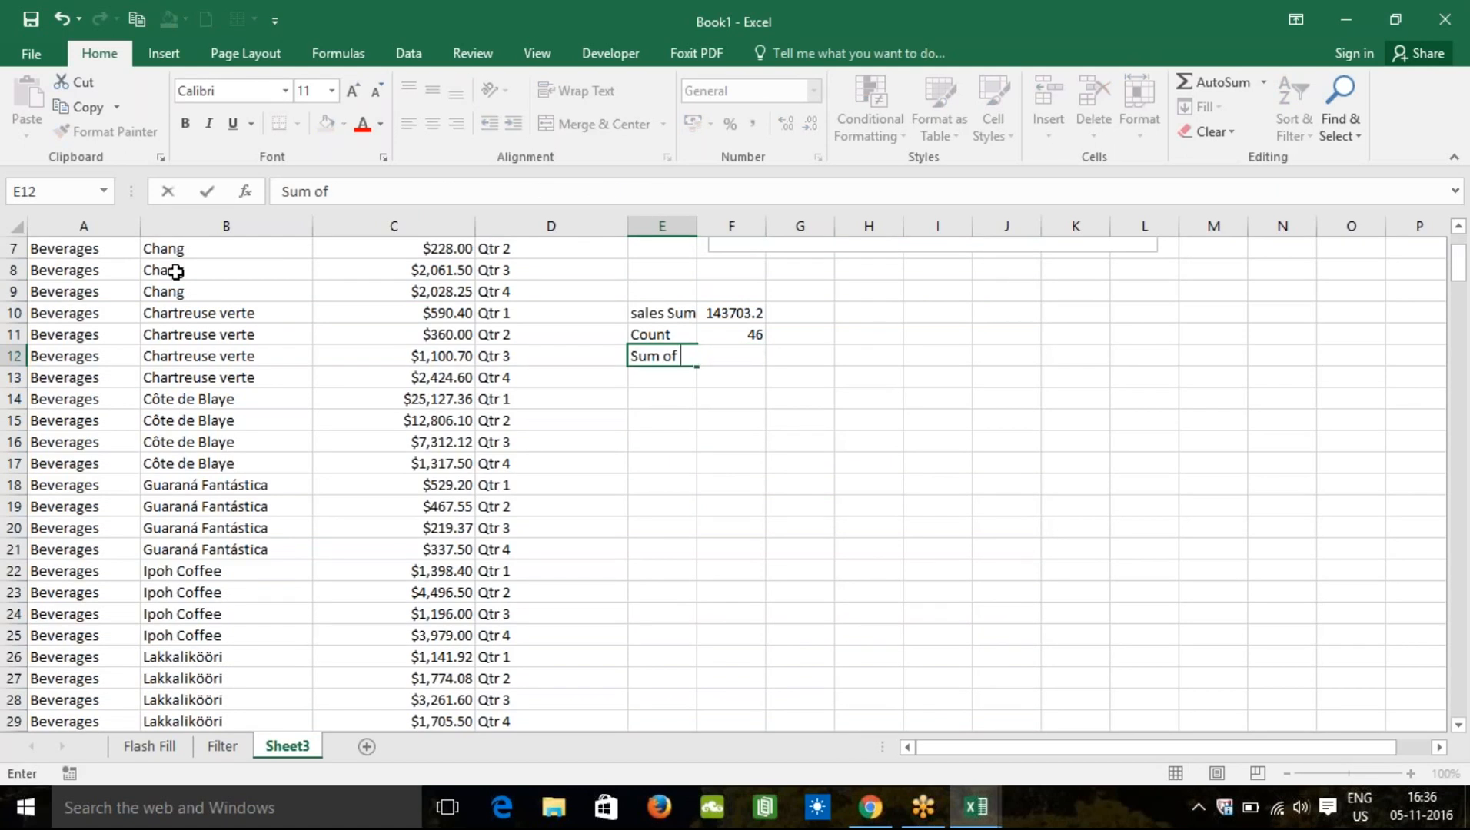
pyautogui.write('Sales')
pyautogui.press('Return')
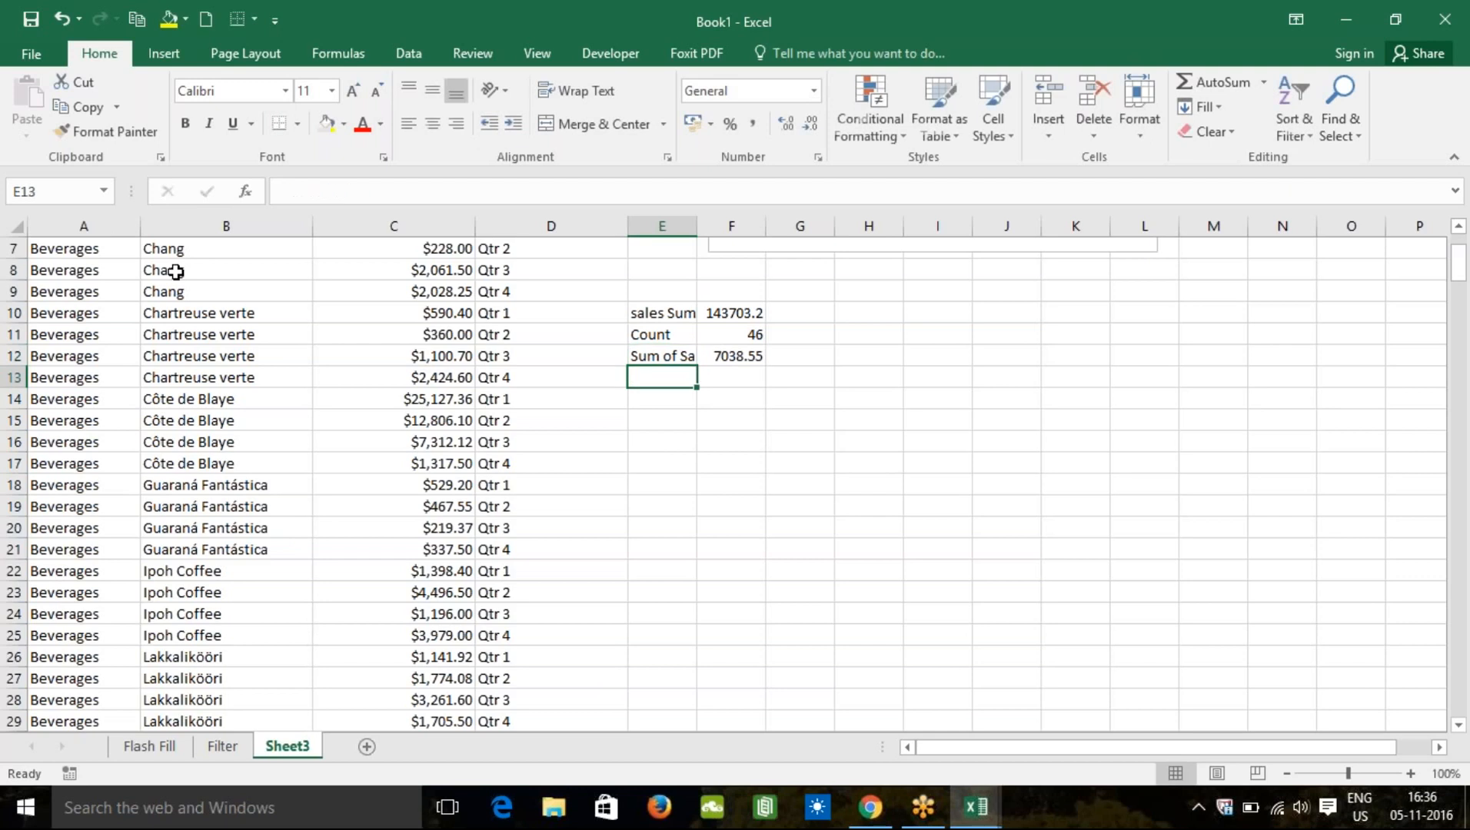
pyautogui.press('Up')
pyautogui.press('Up')
pyautogui.press('Up')
pyautogui.press('Up')
pyautogui.press('Up')
pyautogui.press('Up')
pyautogui.press('Up')
pyautogui.press('Up')
pyautogui.press('Up')
pyautogui.press('Up')
pyautogui.press('Up')
pyautogui.press('Up')
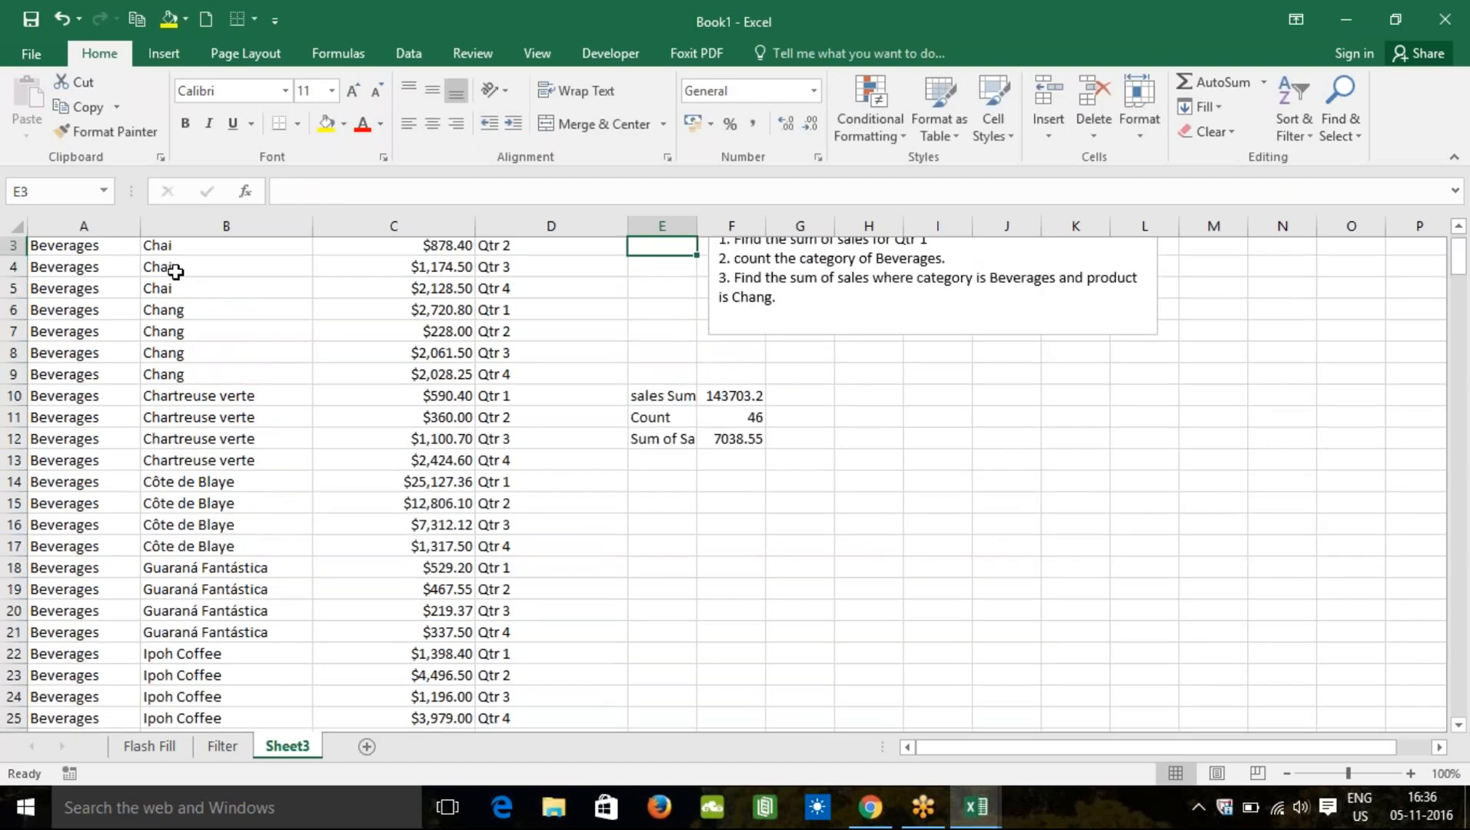